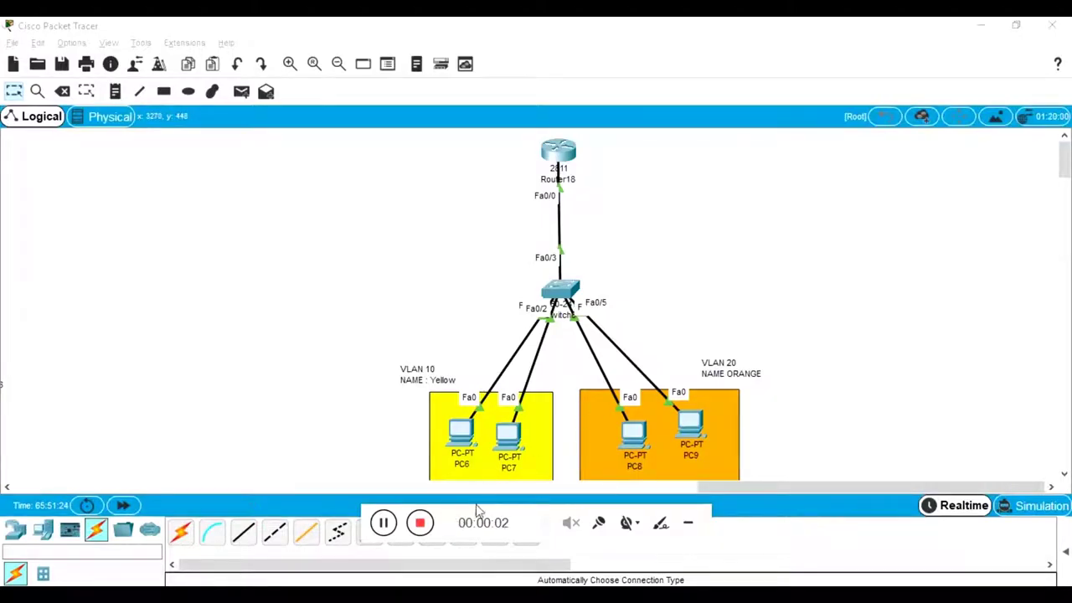
Move the entire router, switch and PC topology, including both VLAN areas, further left in the workspace.
{"action": "left_click_drag", "start_coordinate": [444, 519], "coordinate": [798, 77]}
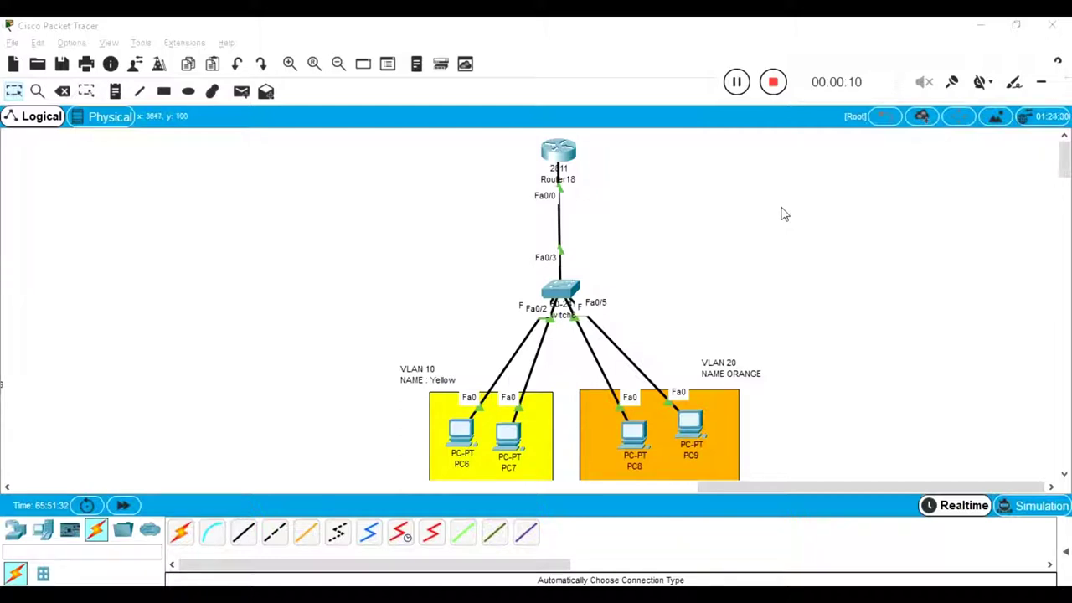
{"action": "left_click_drag", "start_coordinate": [358, 138], "coordinate": [861, 515]}
{"action": "left_click_drag", "start_coordinate": [697, 437], "coordinate": [448, 422]}
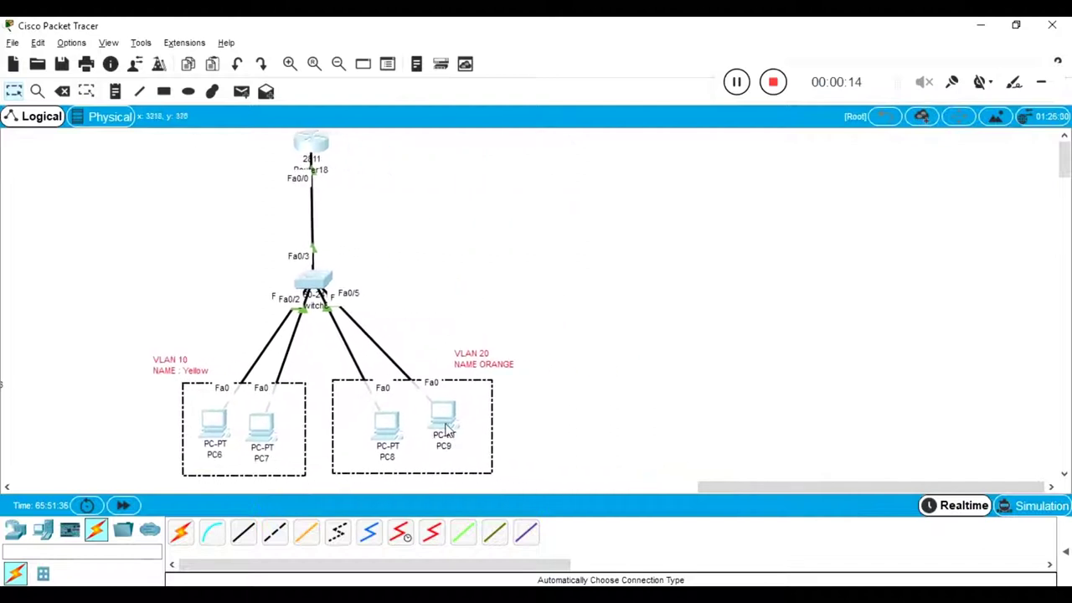
{"action": "left_click", "coordinate": [601, 341]}
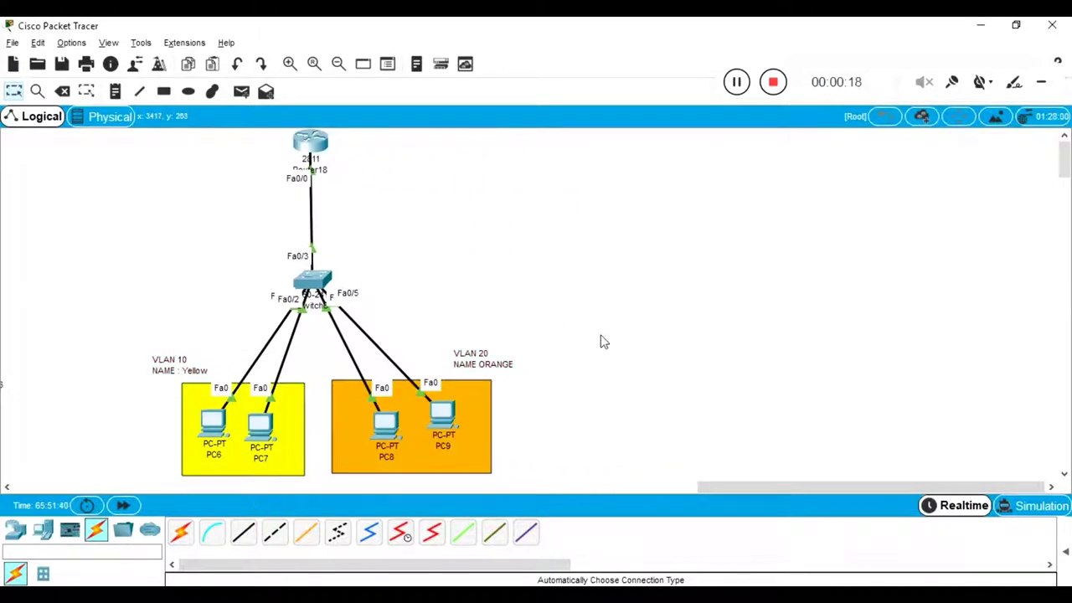
Open the command line of Router18 and enter privileged EXEC mode.
{"action": "left_click", "coordinate": [311, 144]}
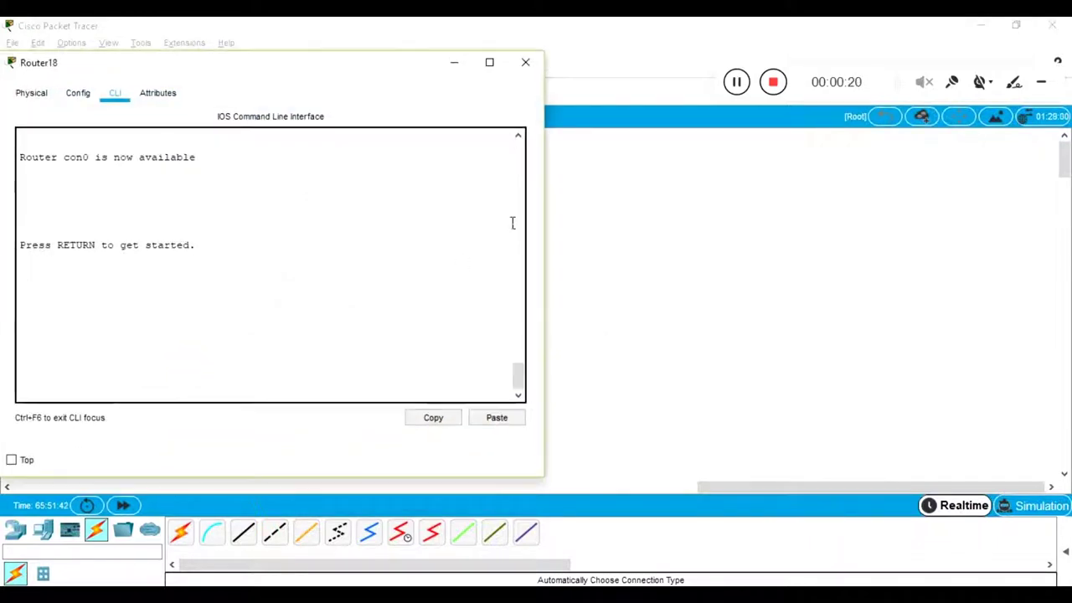
{"action": "left_click_drag", "start_coordinate": [323, 78], "coordinate": [595, 101]}
{"action": "key", "text": "Return"}
{"action": "key", "text": "Return"}
{"action": "key", "text": "Return"}
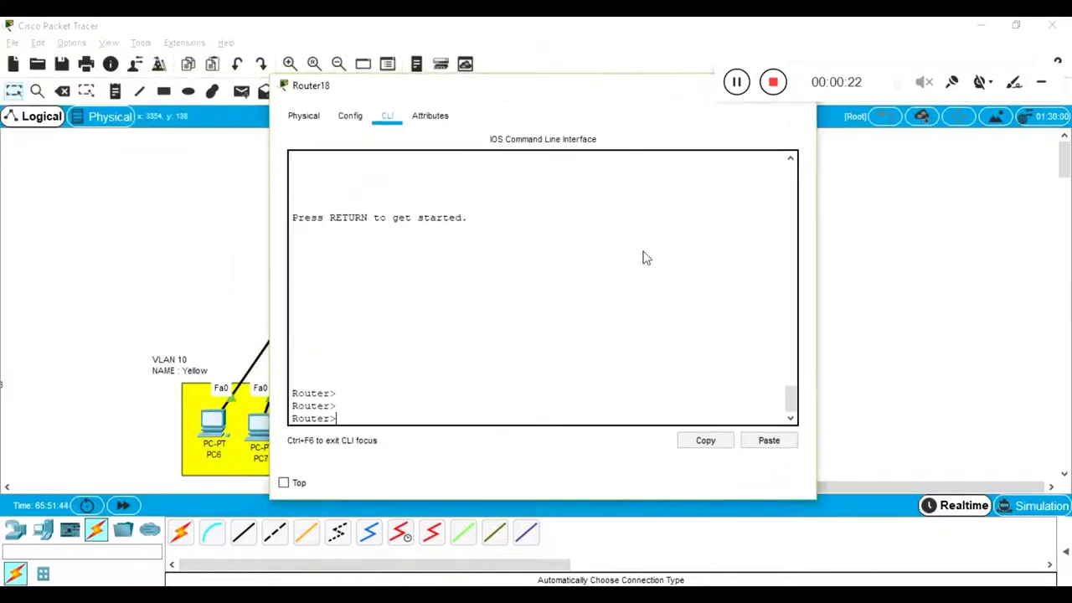
{"action": "type", "text": "en"}
{"action": "key", "text": "Tab"}
{"action": "key", "text": "Return"}
Display the brief IP interface summary of Router18 with "sh ip int brief" and return to the topology.
{"action": "type", "text": "sh"}
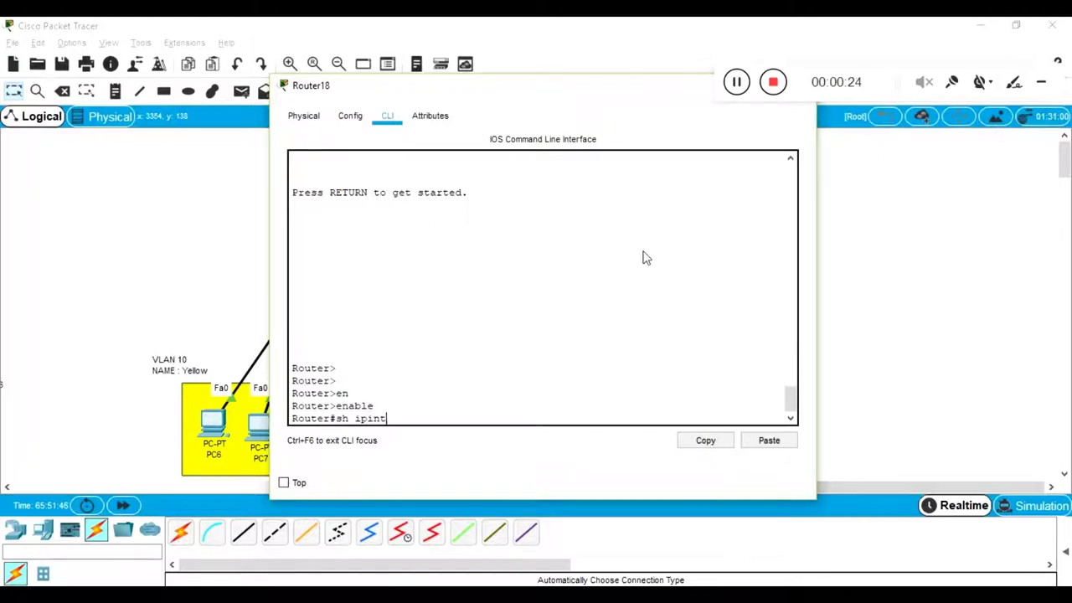
{"action": "type", "text": " ip int br"}
{"action": "key", "text": "Tab"}
{"action": "key", "text": "Return"}
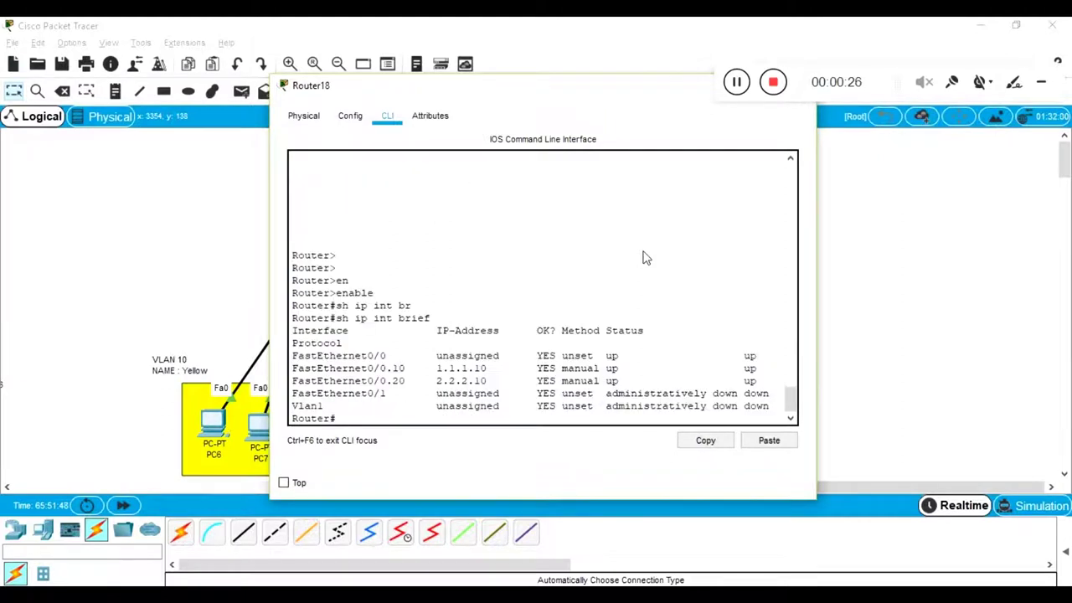
{"action": "key", "text": "alt+Tab"}
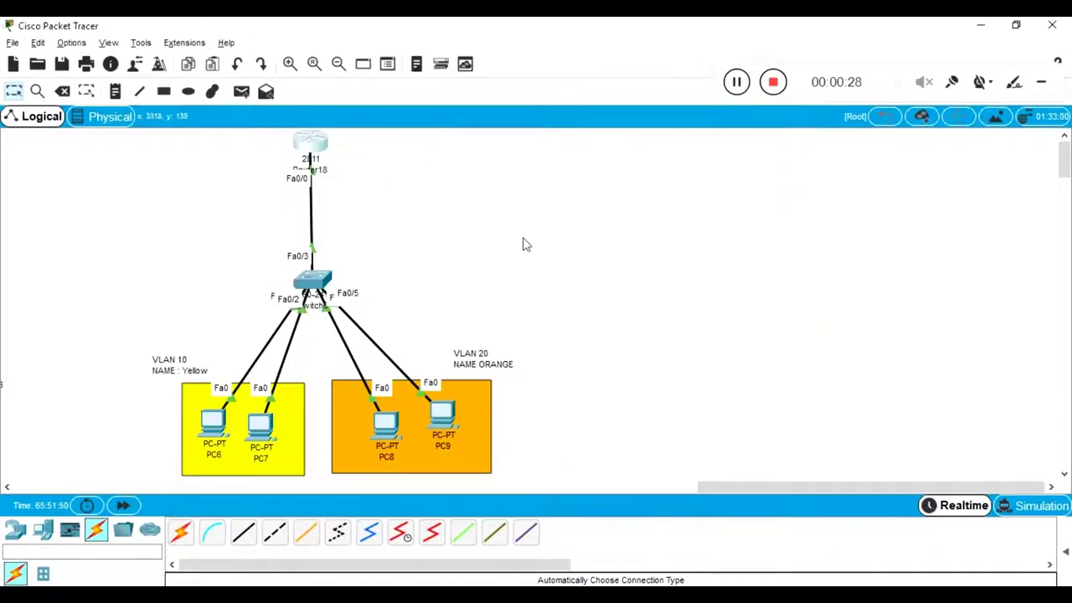
{"action": "key", "text": "alt+Tab"}
{"action": "key", "text": "alt+Tab"}
Delete Router18 from the topology and return to the selection tool.
{"action": "key", "text": "Delete"}
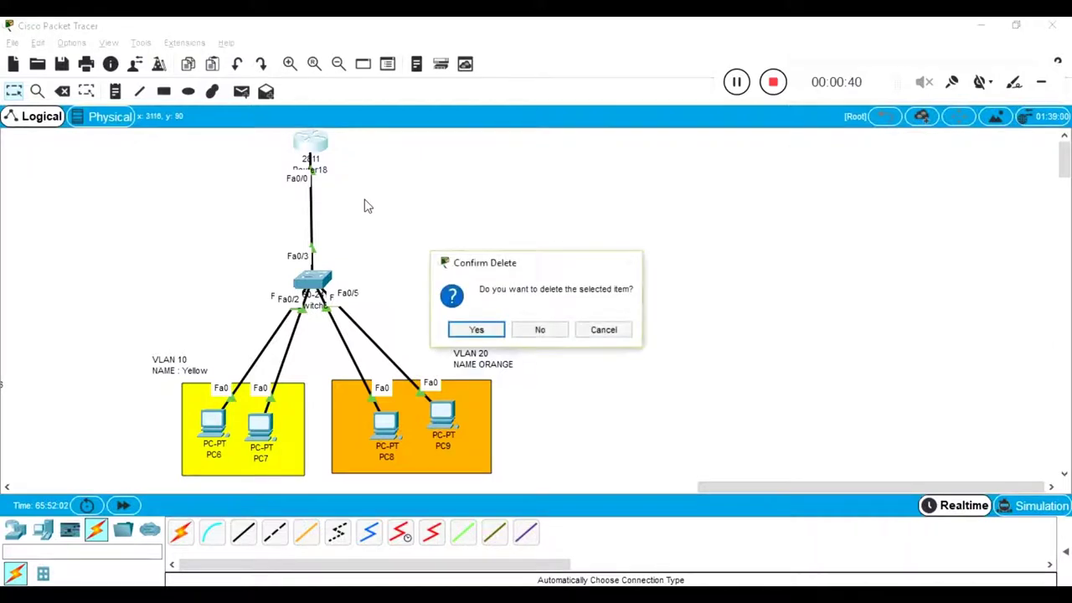
{"action": "left_click", "coordinate": [557, 331]}
{"action": "left_click", "coordinate": [326, 161]}
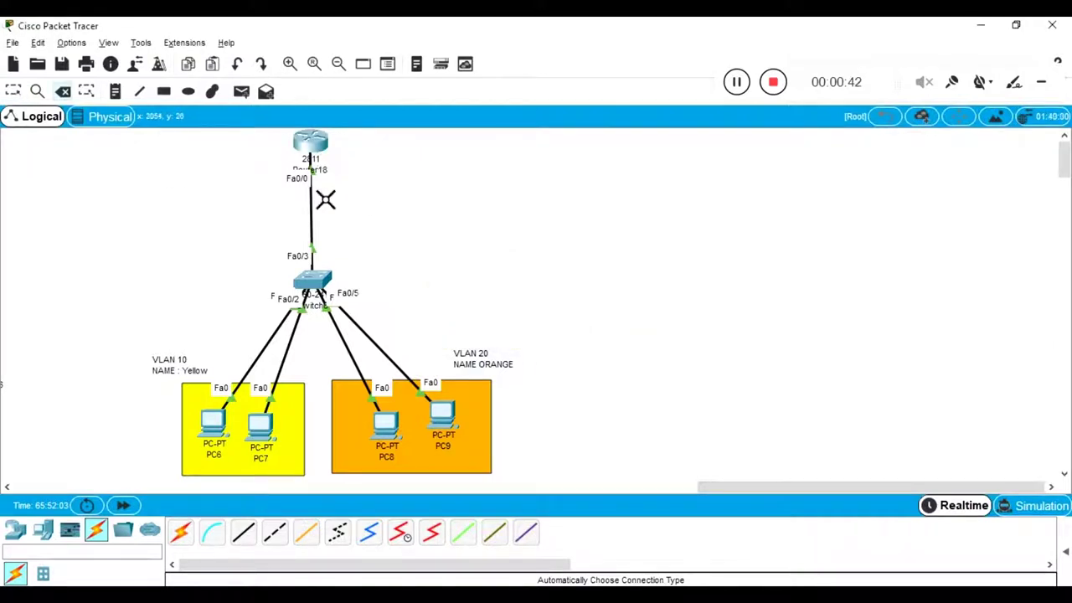
{"action": "left_click", "coordinate": [12, 91]}
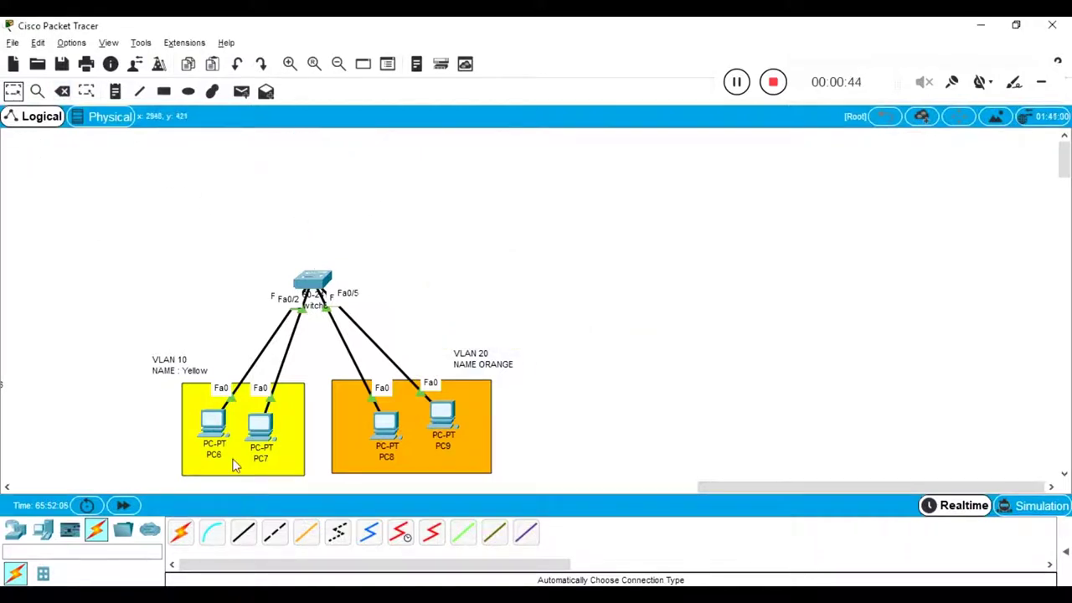
Place a new 2811 router above the switch.
{"action": "left_click", "coordinate": [20, 534]}
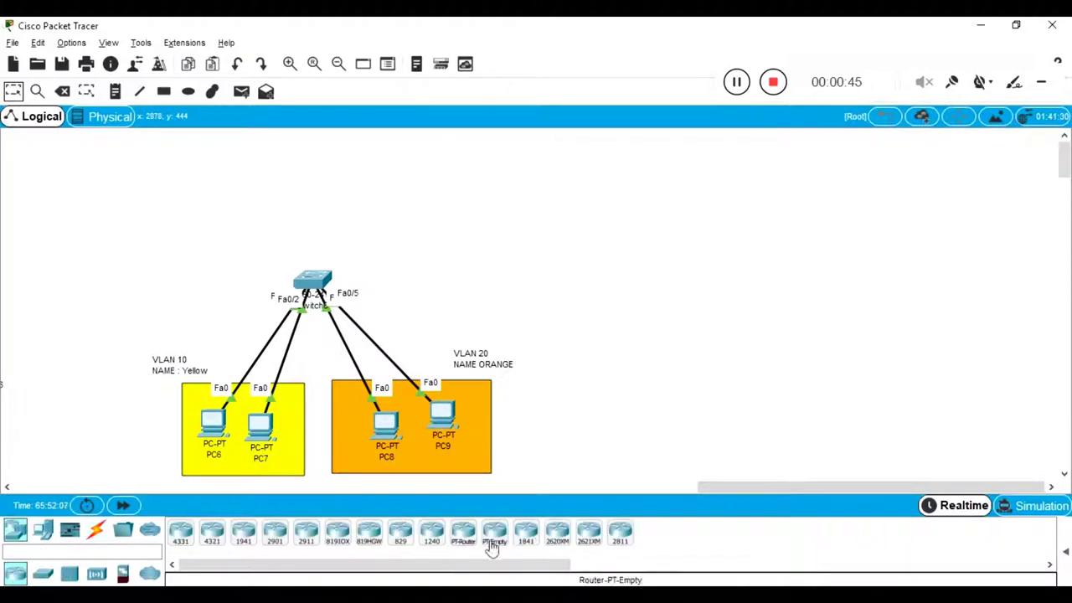
{"action": "left_click", "coordinate": [620, 536]}
{"action": "left_click", "coordinate": [332, 172]}
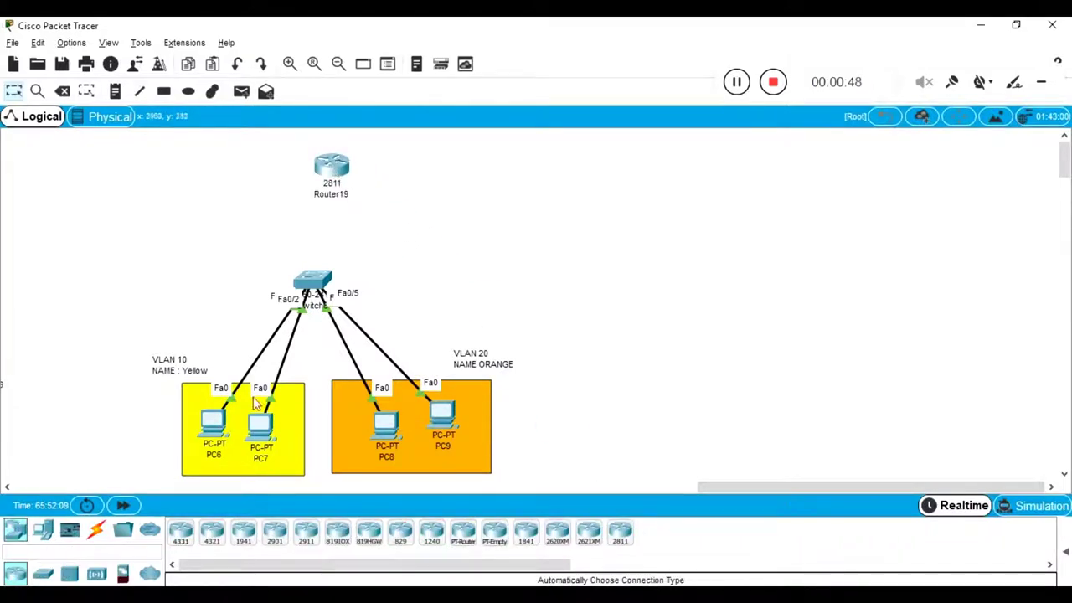
Connect the switch to the new 2811 router with two automatically chosen cables and align the router above the switch.
{"action": "left_click", "coordinate": [96, 530]}
{"action": "left_click", "coordinate": [180, 532]}
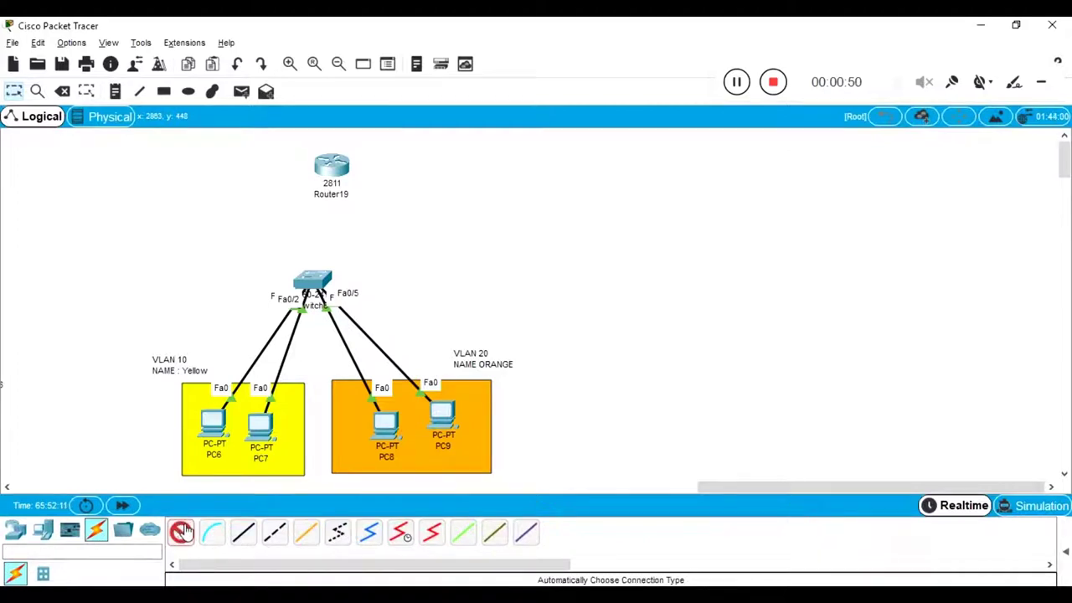
{"action": "left_click", "coordinate": [308, 278]}
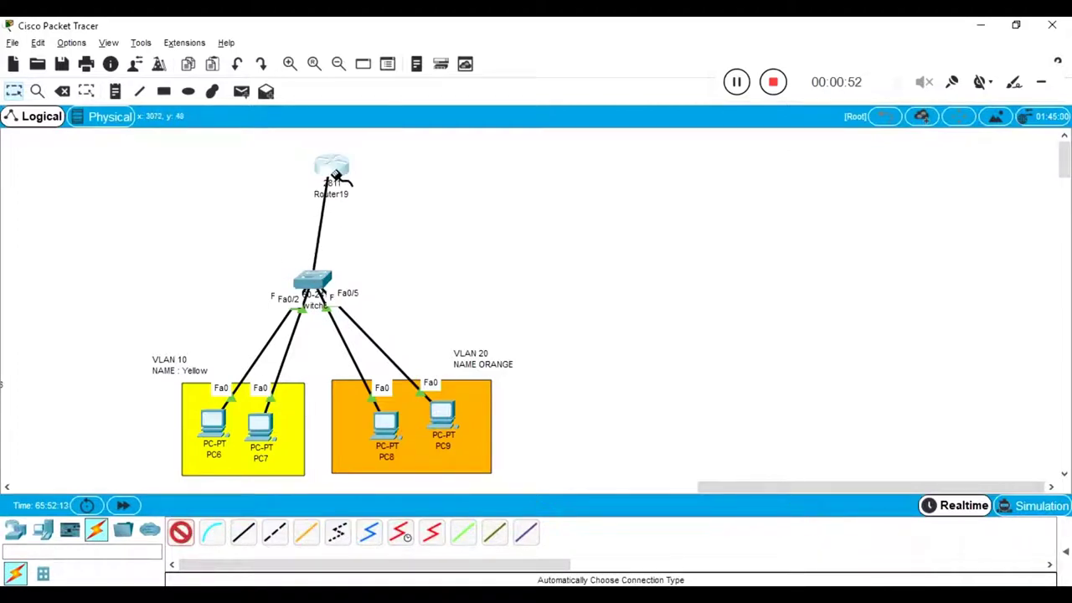
{"action": "left_click", "coordinate": [329, 170]}
{"action": "left_click", "coordinate": [180, 531]}
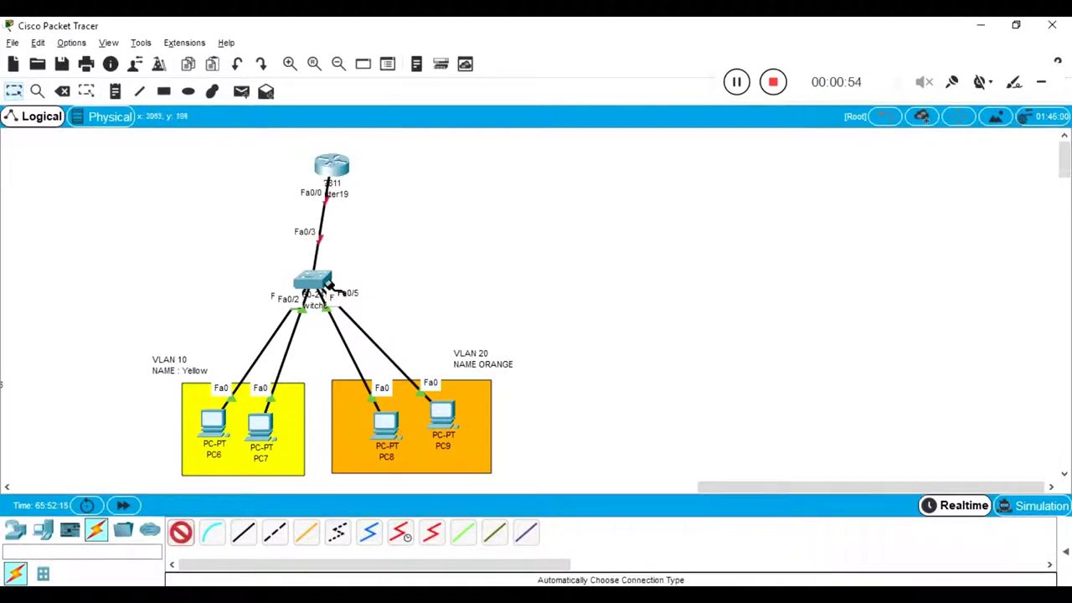
{"action": "left_click", "coordinate": [325, 284]}
{"action": "left_click", "coordinate": [344, 172]}
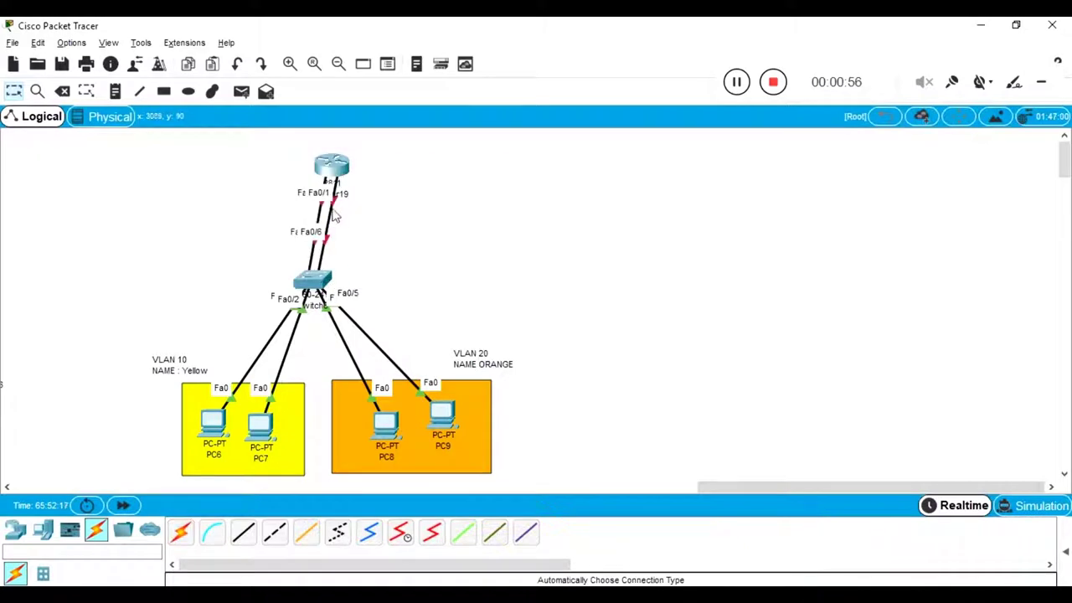
{"action": "left_click_drag", "start_coordinate": [330, 156], "coordinate": [315, 153]}
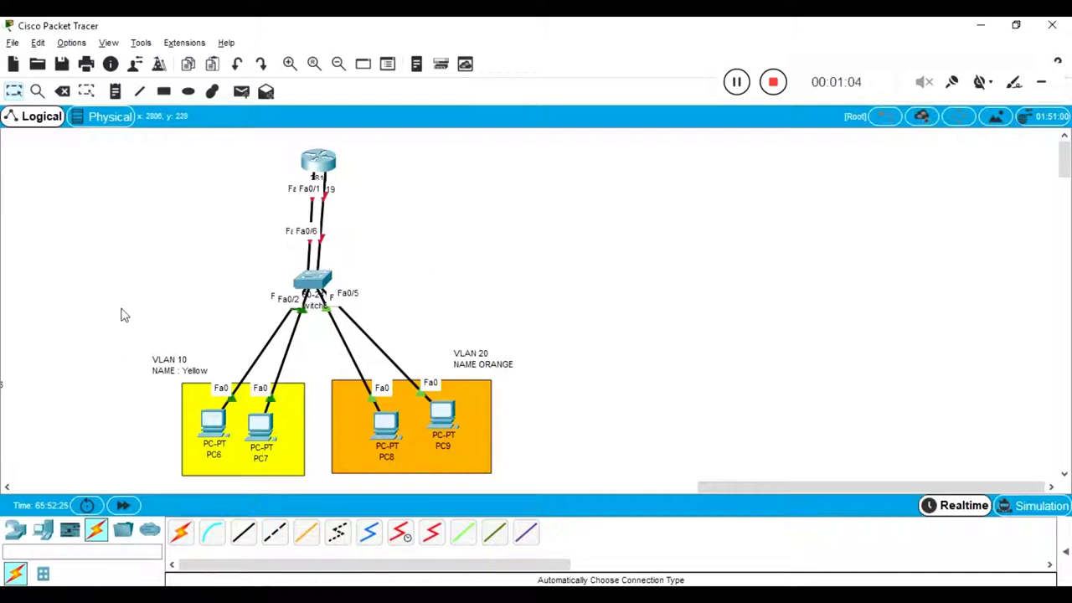
{"action": "left_click_drag", "start_coordinate": [130, 338], "coordinate": [235, 422]}
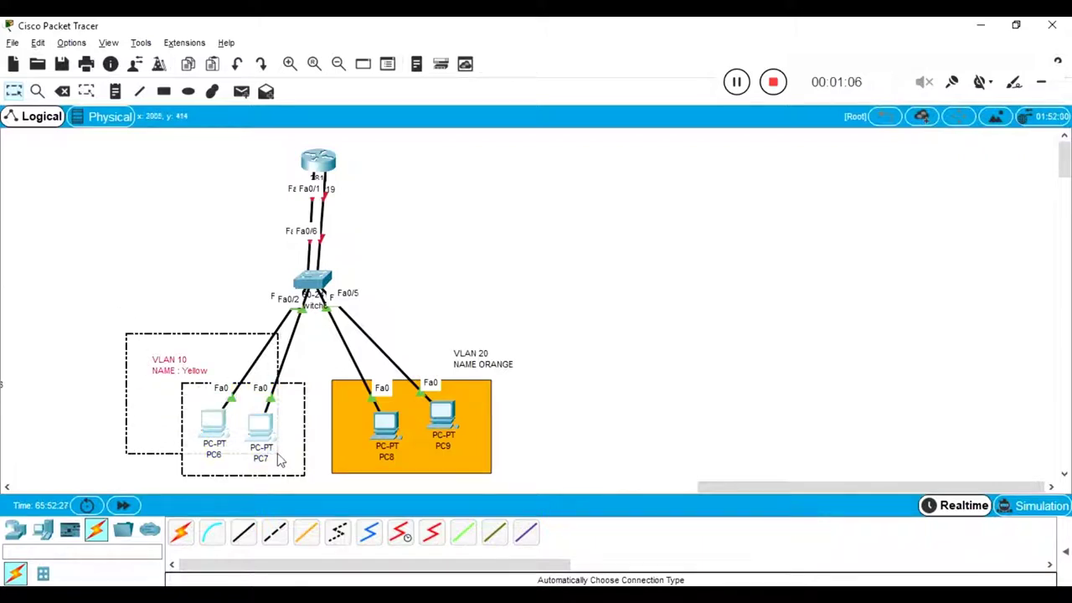
{"action": "left_click_drag", "start_coordinate": [549, 341], "coordinate": [375, 469]}
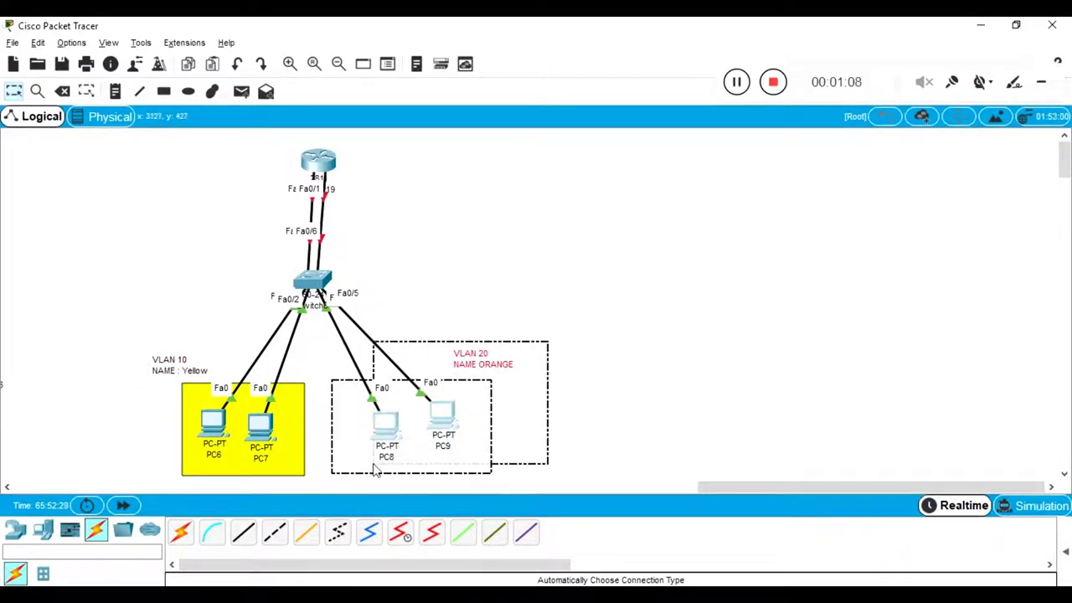
{"action": "key", "text": "Delete"}
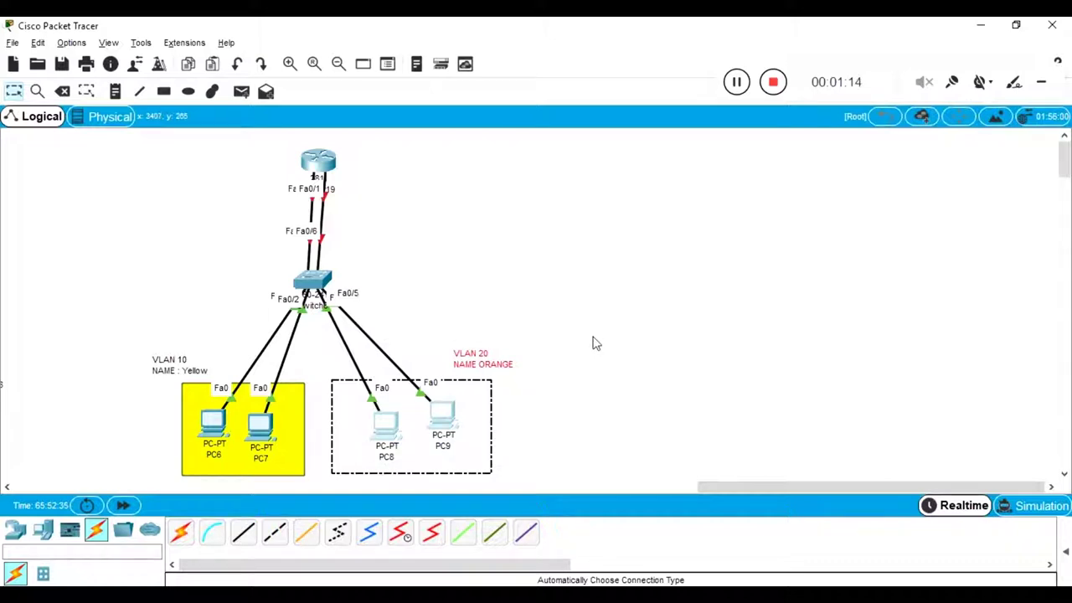
Check the IP address and default gateway settings of PC6 and PC7 in VLAN 10.
{"action": "left_click", "coordinate": [211, 426]}
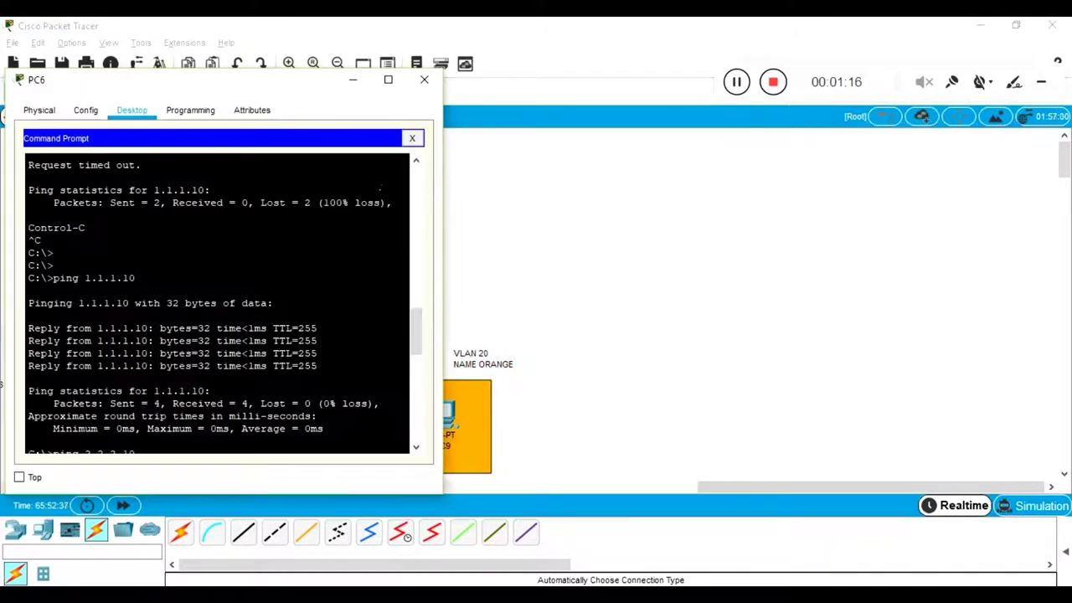
{"action": "left_click", "coordinate": [411, 139]}
{"action": "left_click", "coordinate": [67, 192]}
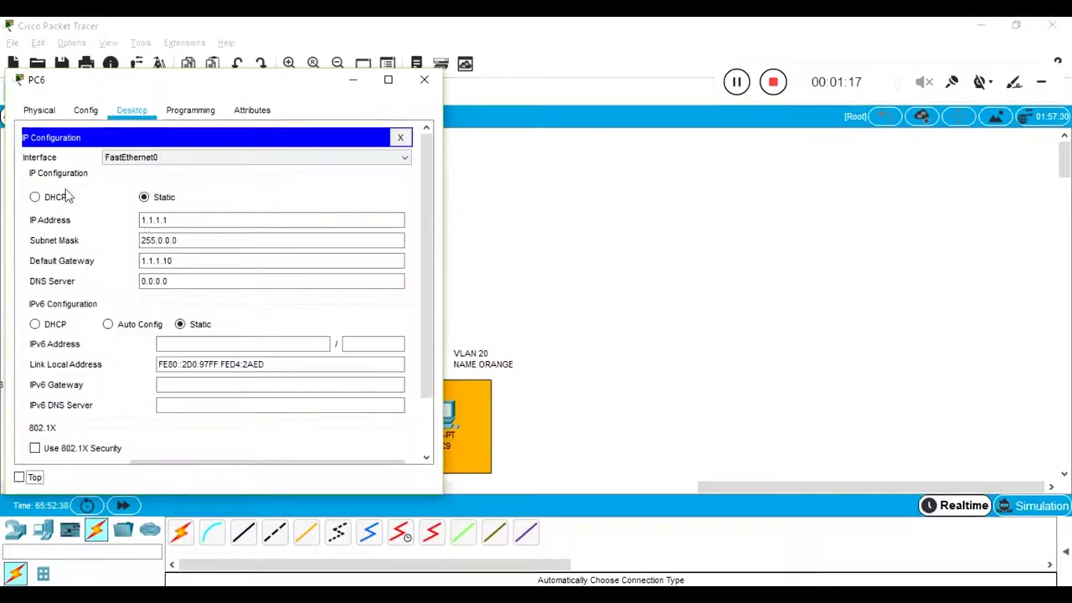
{"action": "double_click", "coordinate": [209, 221]}
{"action": "left_click", "coordinate": [424, 79]}
{"action": "left_click", "coordinate": [261, 426]}
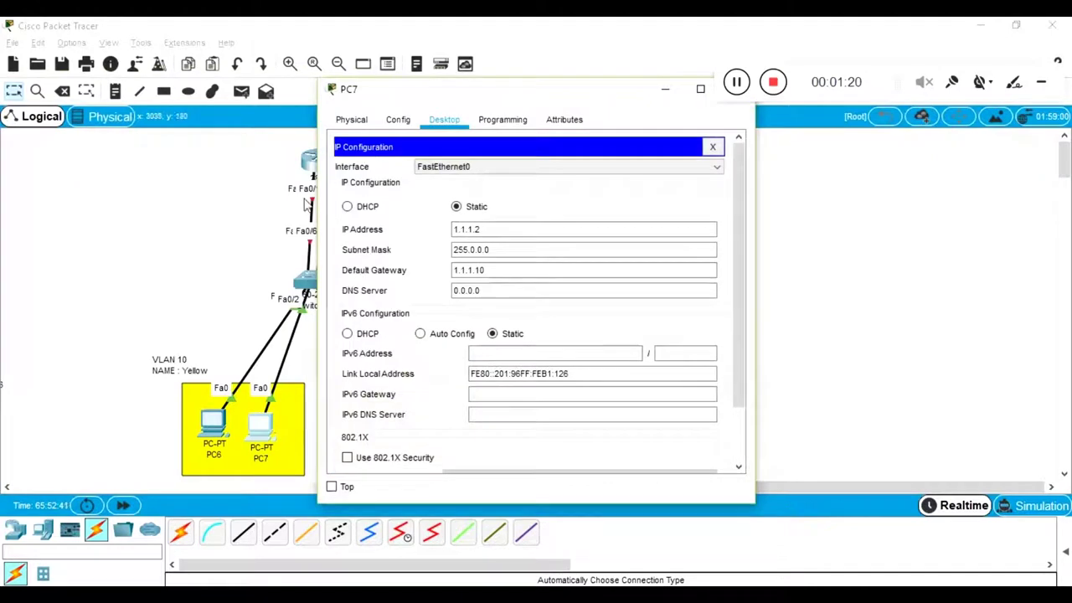
{"action": "left_click", "coordinate": [735, 89]}
Check the IP configuration of PC8 in VLAN 20 and close its window.
{"action": "left_click", "coordinate": [383, 425]}
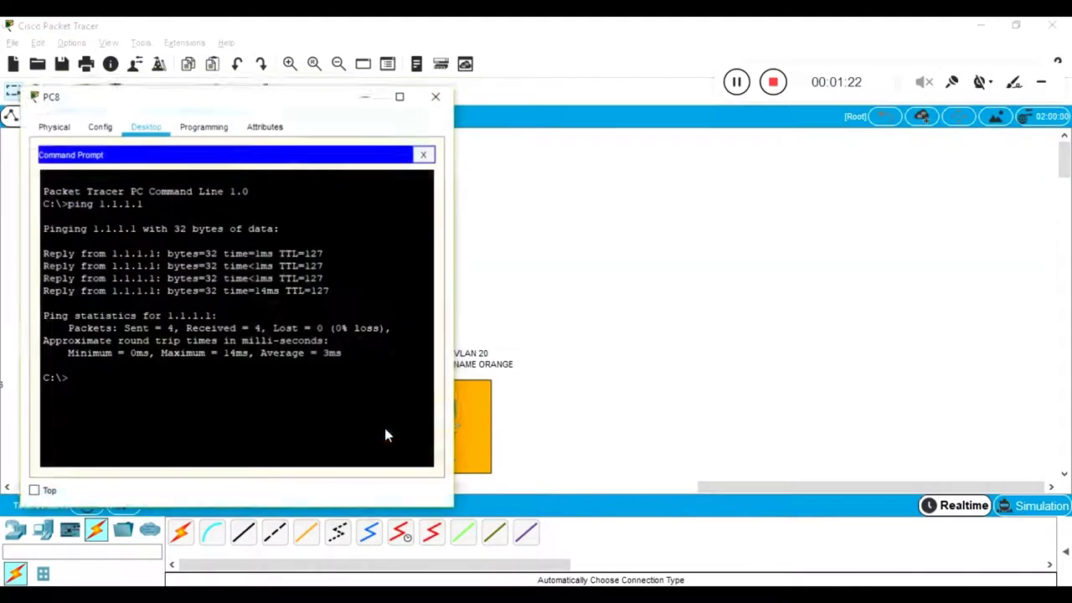
{"action": "key", "text": "alt+F4"}
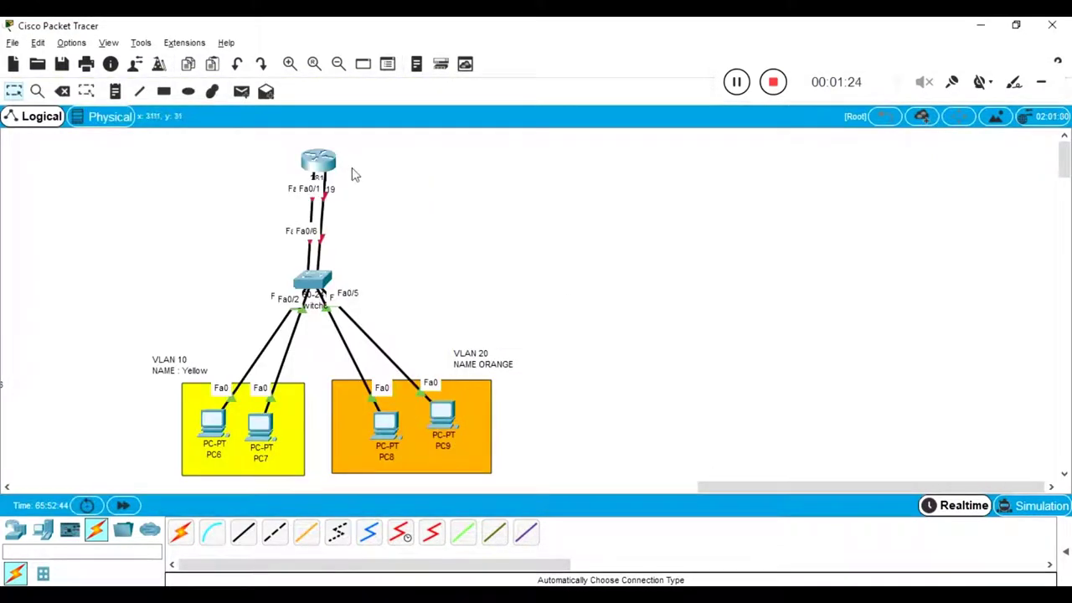
{"action": "left_click", "coordinate": [384, 425]}
{"action": "left_click", "coordinate": [422, 149]}
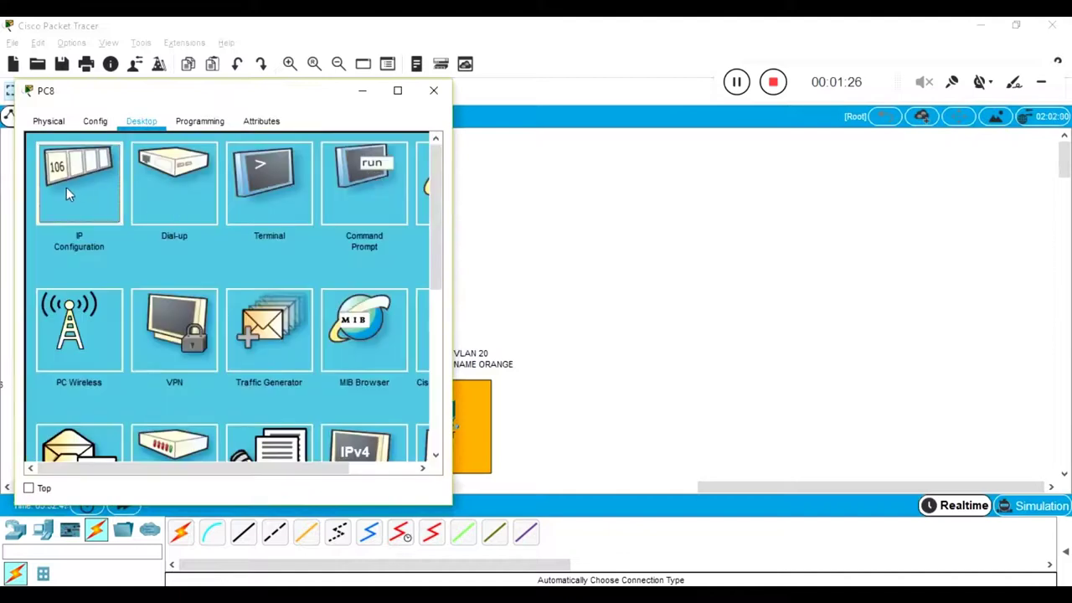
{"action": "left_click", "coordinate": [80, 180]}
{"action": "double_click", "coordinate": [216, 238]}
{"action": "key", "text": "alt+F4"}
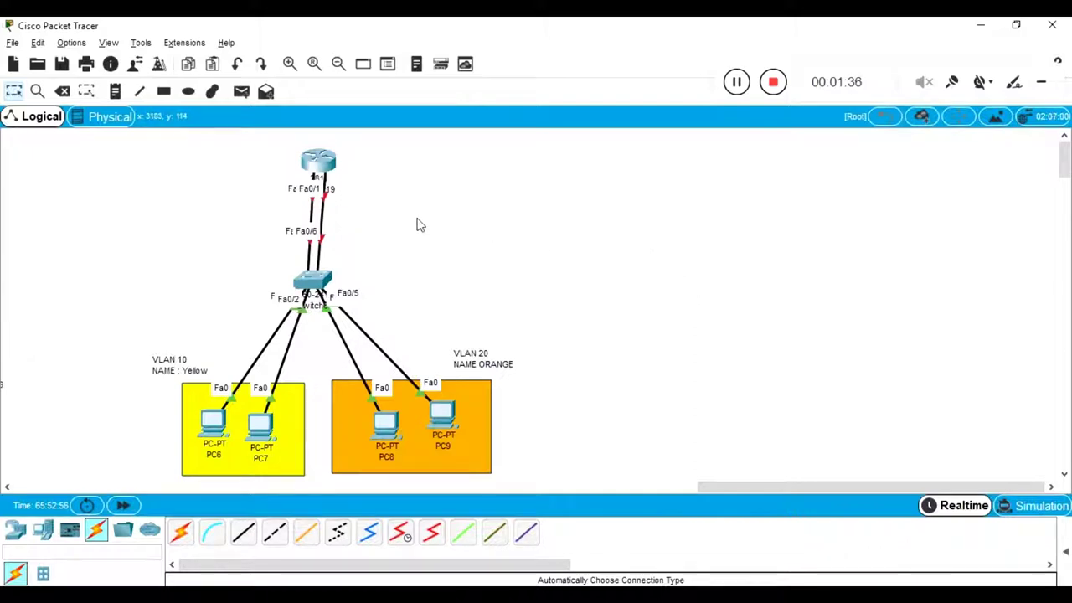
{"action": "left_click_drag", "start_coordinate": [273, 137], "coordinate": [379, 198]}
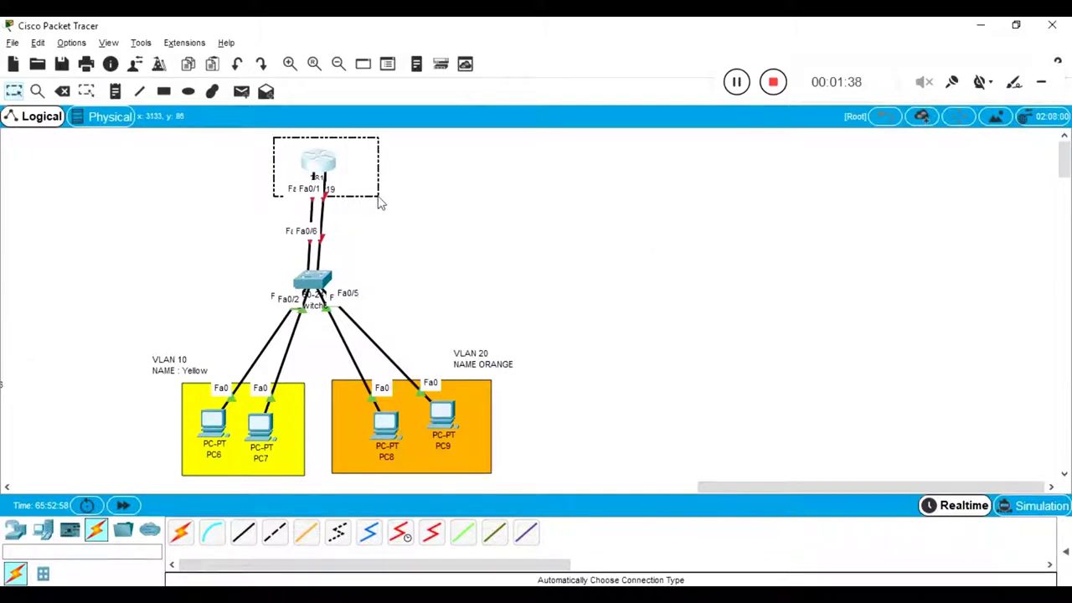
{"action": "left_click", "coordinate": [433, 222]}
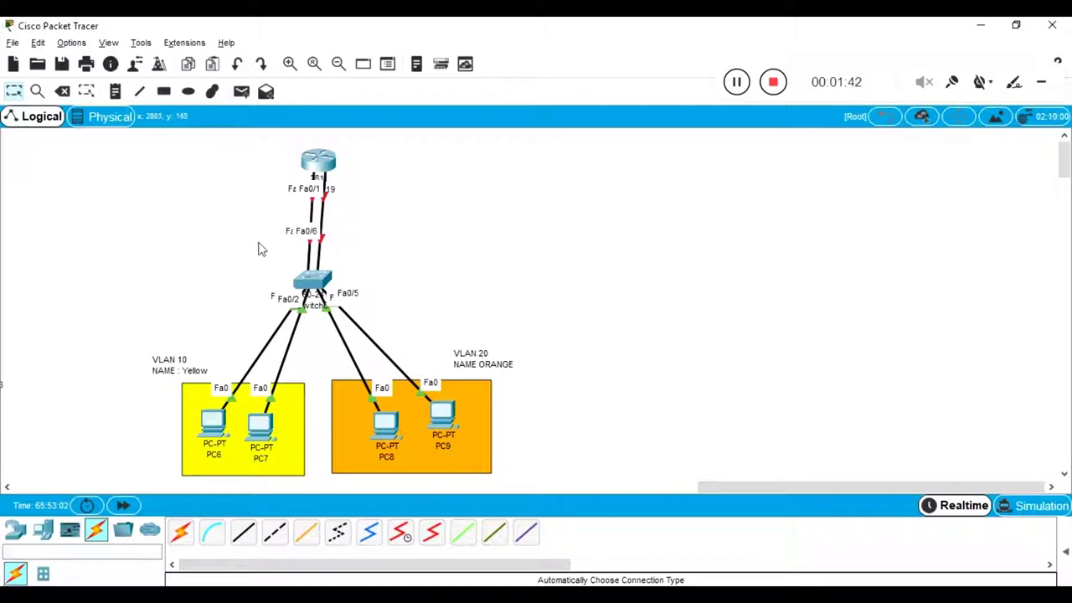
{"action": "left_click_drag", "start_coordinate": [258, 241], "coordinate": [357, 290]}
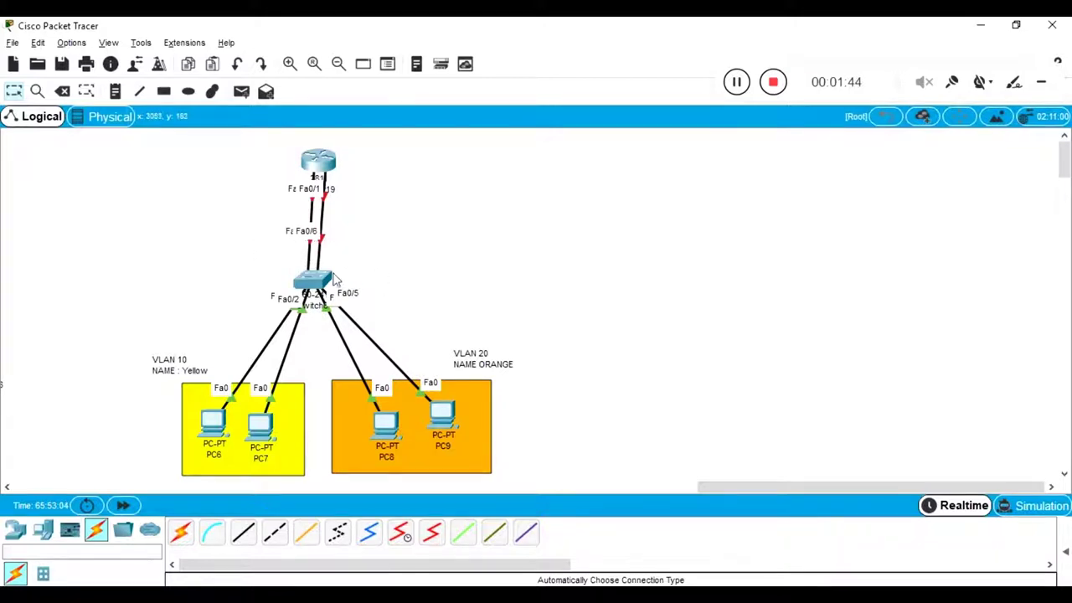
Open the switch's command line beside the topology and enter privileged EXEC mode.
{"action": "left_click", "coordinate": [325, 281]}
{"action": "left_click_drag", "start_coordinate": [368, 90], "coordinate": [821, 139]}
{"action": "key", "text": "Return"}
{"action": "key", "text": "Return"}
{"action": "key", "text": "Return"}
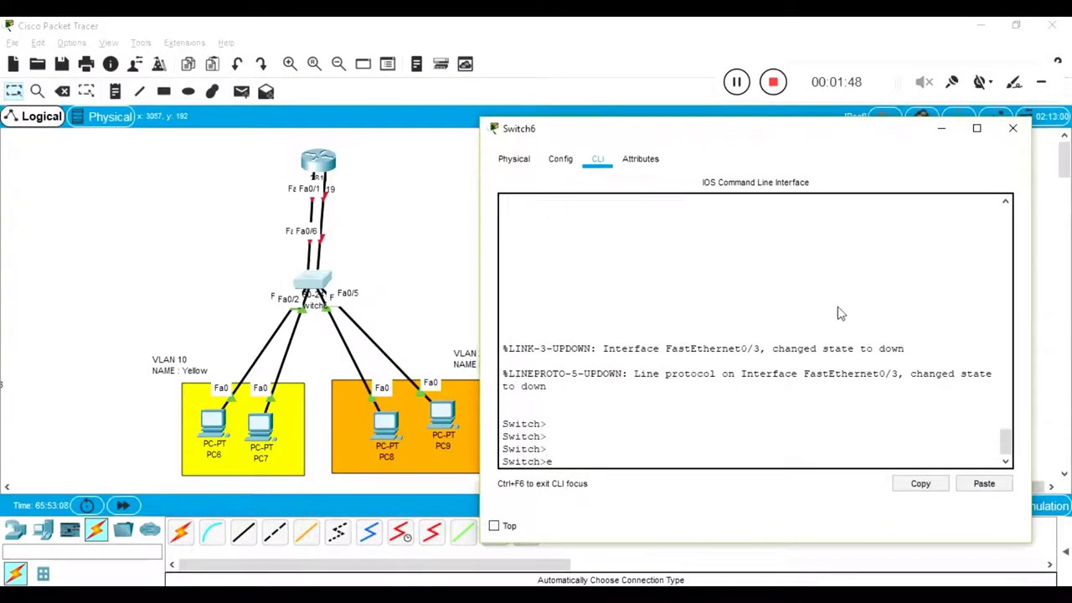
{"action": "type", "text": "en"}
{"action": "key", "text": "Tab"}
{"action": "key", "text": "Return"}
Display the switch's running configuration and examine the VLAN and trunk settings of its FastEthernet ports.
{"action": "type", "text": "sh run int"}
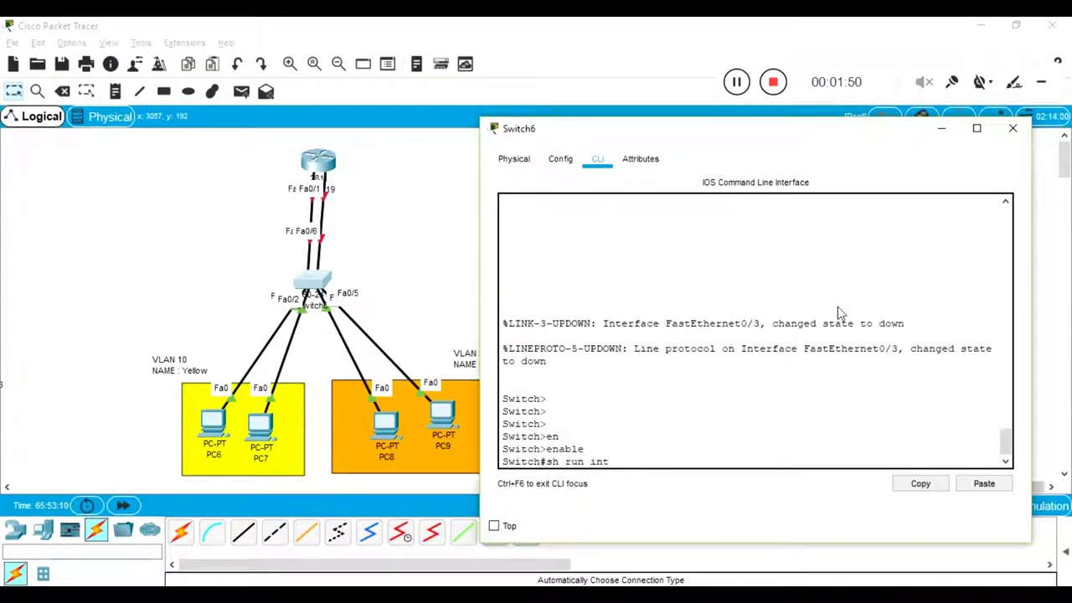
{"action": "key", "text": "Return"}
{"action": "key", "text": "Return"}
{"action": "key", "text": "Return"}
{"action": "key", "text": "Return"}
{"action": "key", "text": "Return"}
{"action": "key", "text": "Return"}
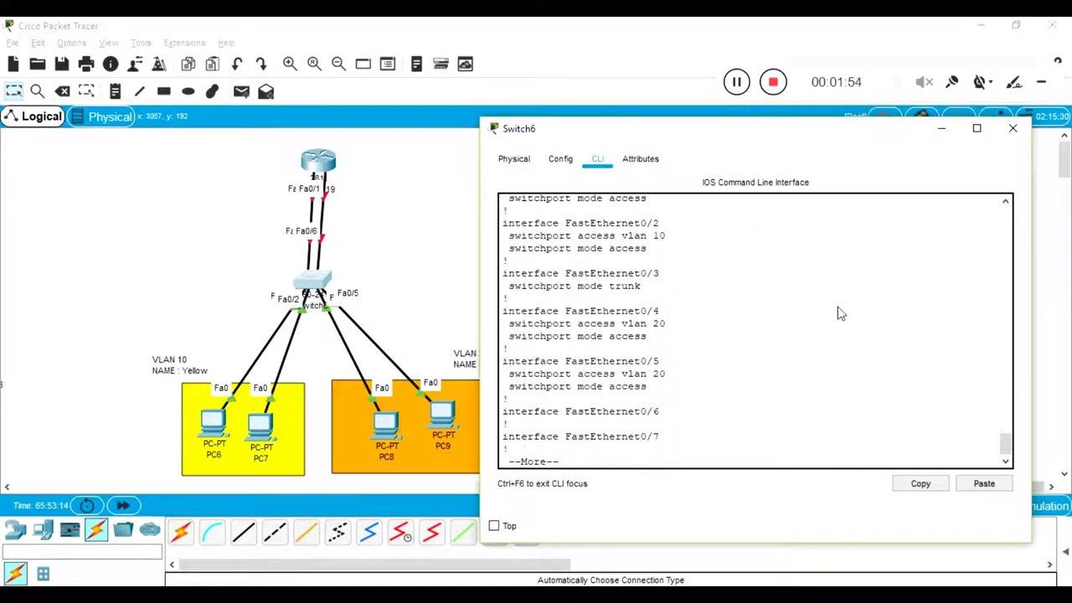
{"action": "triple_click", "coordinate": [658, 273]}
{"action": "key", "text": "Return"}
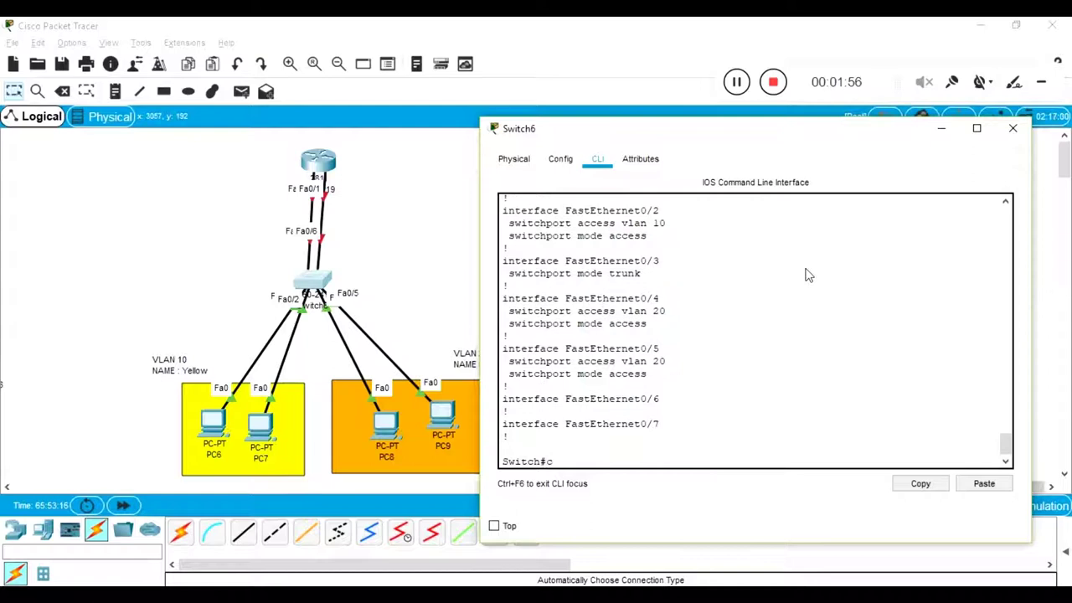
Remove the trunk mode from the switch's FastEthernet0/3 port and return to privileged EXEC mode.
{"action": "type", "text": "conf t"}
{"action": "key", "text": "Return"}
{"action": "type", "text": "int f0/"}
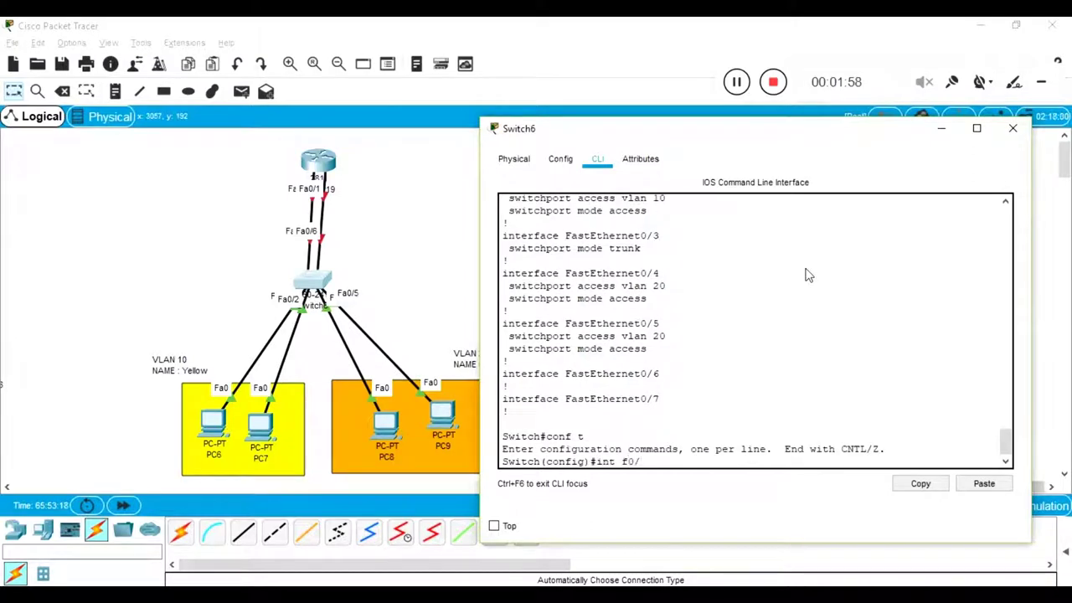
{"action": "type", "text": "3"}
{"action": "key", "text": "Return"}
{"action": "type", "text": "sw"}
{"action": "key", "text": "Tab"}
{"action": "type", "text": "m"}
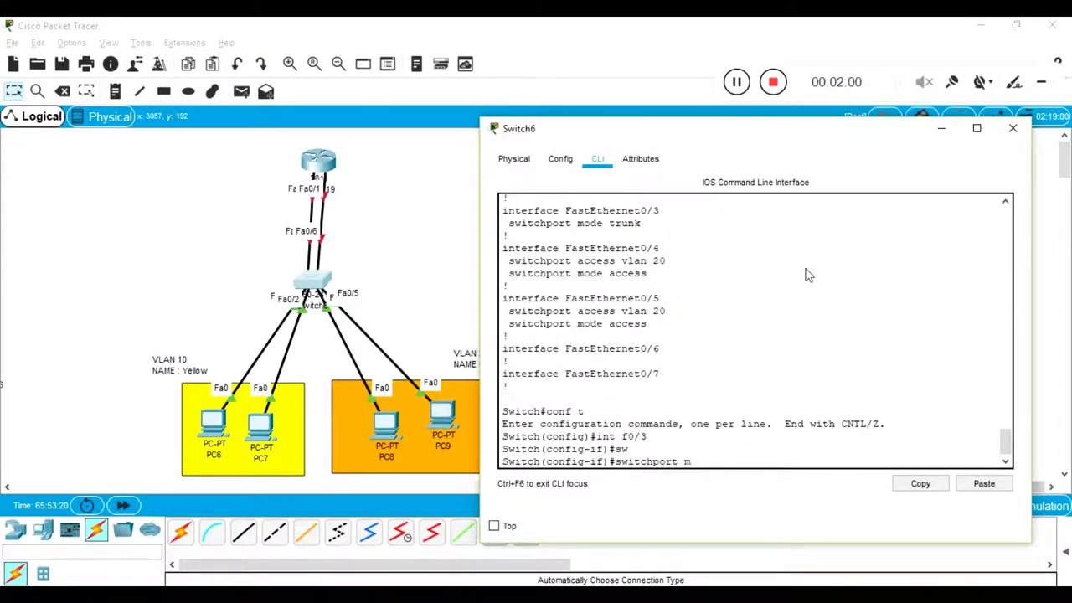
{"action": "type", "text": "o"}
{"action": "key", "text": "Tab"}
{"action": "type", "text": "tr"}
{"action": "key", "text": "Tab"}
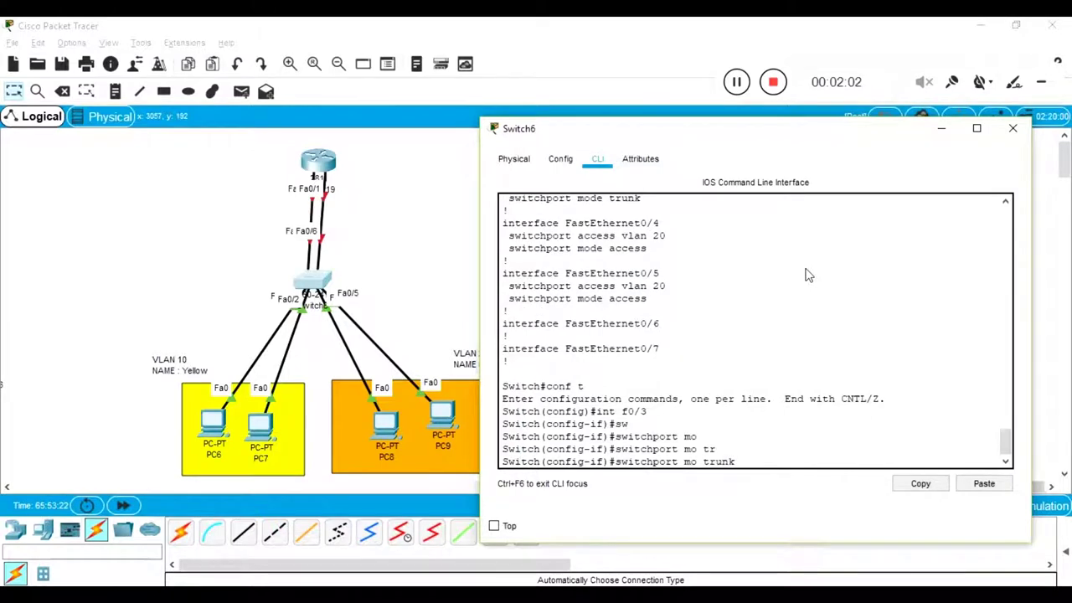
{"action": "key", "text": "Home"}
{"action": "type", "text": "no"}
{"action": "key", "text": "Return"}
{"action": "type", "text": "z"}
{"action": "key", "text": "Return"}
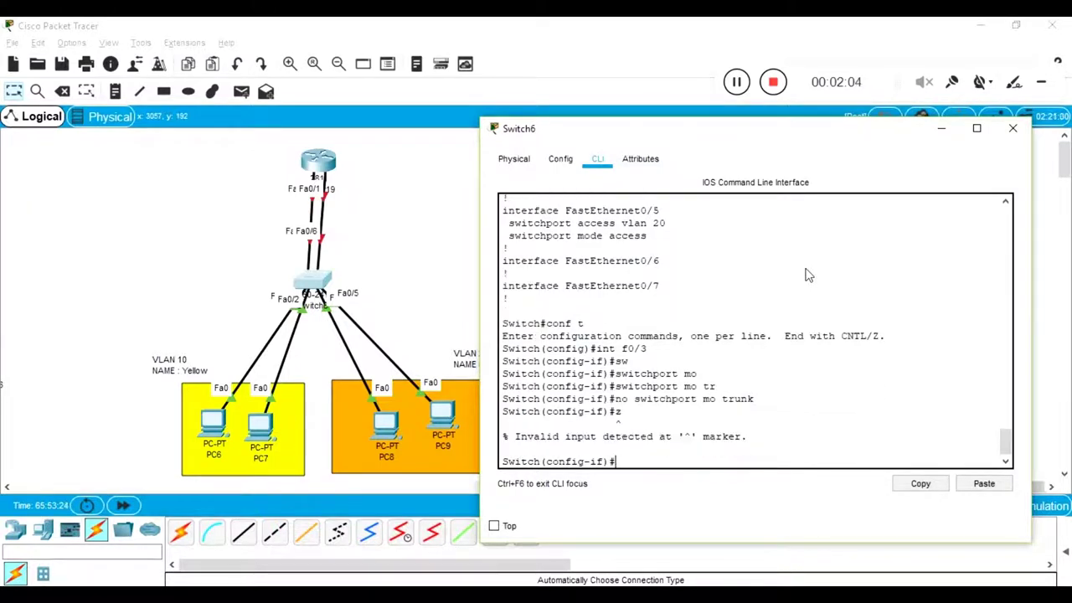
{"action": "key", "text": "Return"}
{"action": "key", "text": "ctrl+z"}
Display the switch's running configuration, examine the FastEthernet port settings, and close the switch window.
{"action": "type", "text": "sh run"}
{"action": "key", "text": "Return"}
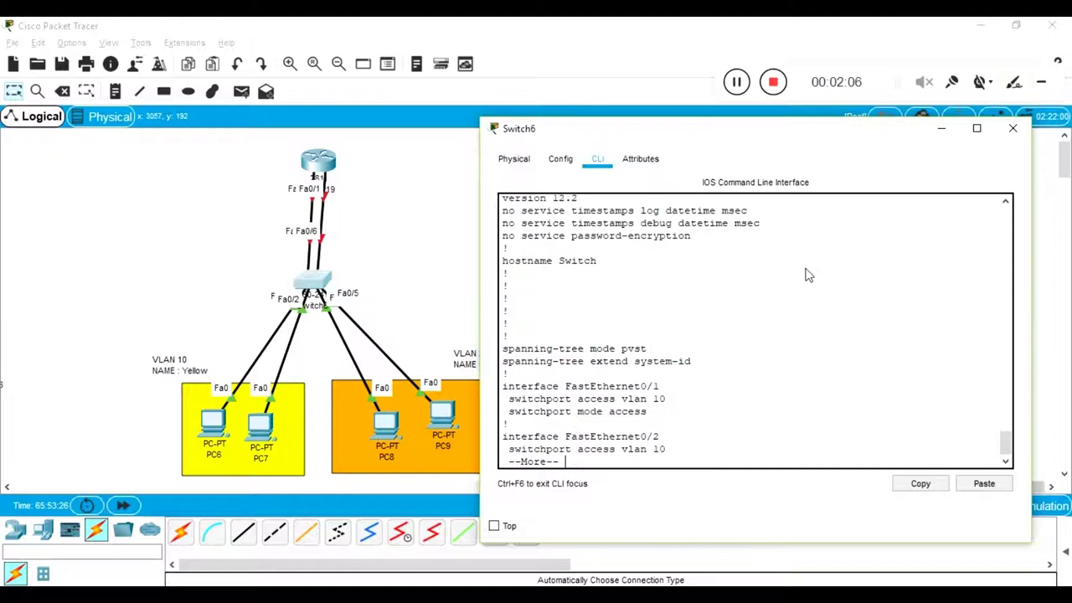
{"action": "key", "text": "Return"}
{"action": "key", "text": "Return"}
{"action": "key", "text": "Return"}
{"action": "key", "text": "Return"}
{"action": "key", "text": "Return"}
{"action": "key", "text": "Return"}
{"action": "key", "text": "Return"}
{"action": "key", "text": "Return"}
{"action": "key", "text": "Return"}
{"action": "key", "text": "Return"}
{"action": "key", "text": "Return"}
{"action": "key", "text": "Return"}
{"action": "key", "text": "Return"}
{"action": "key", "text": "Return"}
{"action": "key", "text": "Return"}
{"action": "key", "text": "Return"}
{"action": "key", "text": "Return"}
{"action": "key", "text": "Return"}
{"action": "key", "text": "Return"}
{"action": "key", "text": "Return"}
{"action": "key", "text": "alt+F4"}
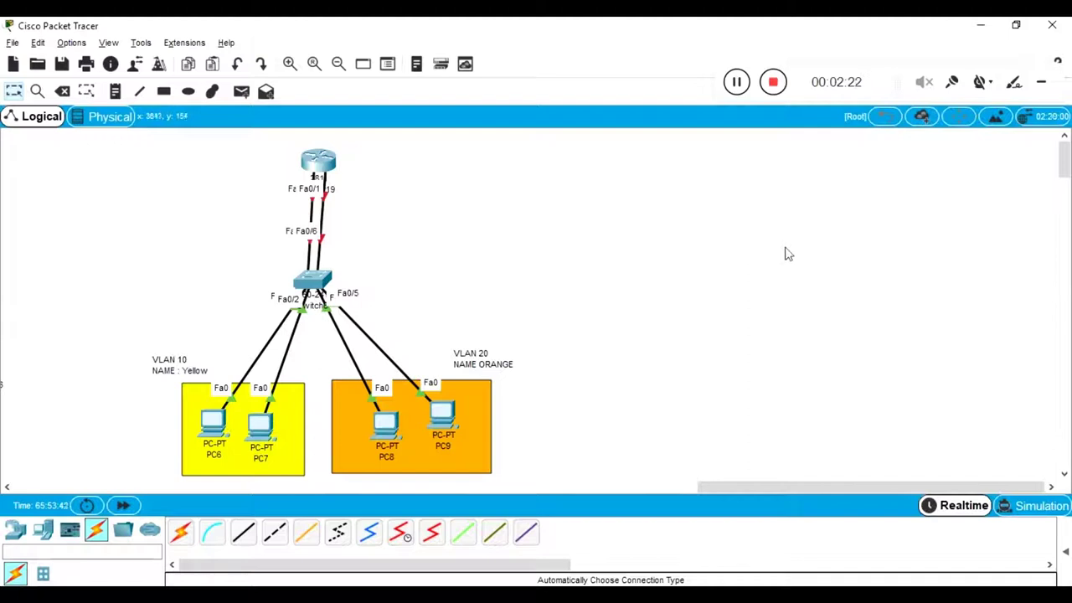
Reopen the switch's command line, cancel the pending configuration listing, and display the VLAN table.
{"action": "left_click", "coordinate": [315, 289]}
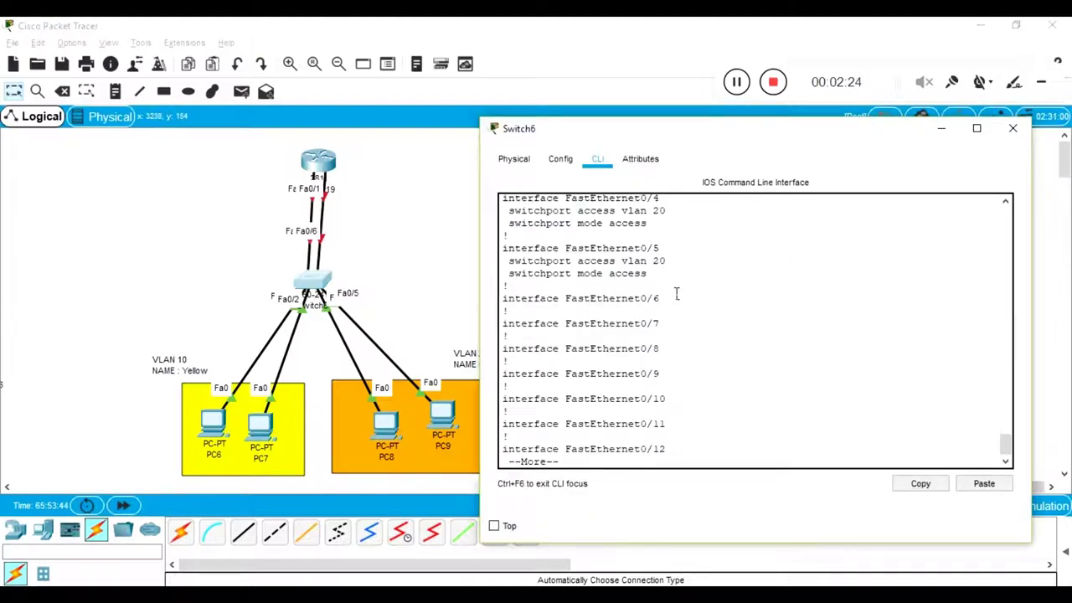
{"action": "key", "text": "ctrl+c"}
{"action": "key", "text": "Return"}
{"action": "key", "text": "Return"}
{"action": "type", "text": "show vlan"}
{"action": "key", "text": "Return"}
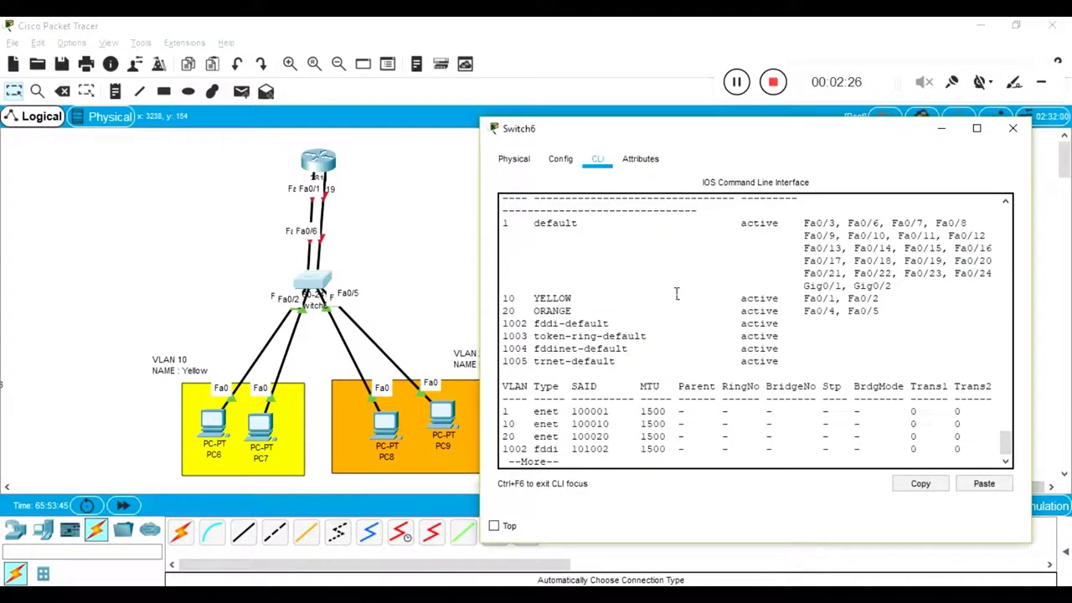
Check the YELLOW and ORANGE entries and their assigned ports in the VLAN table, and return to the topology.
{"action": "triple_click", "coordinate": [564, 300]}
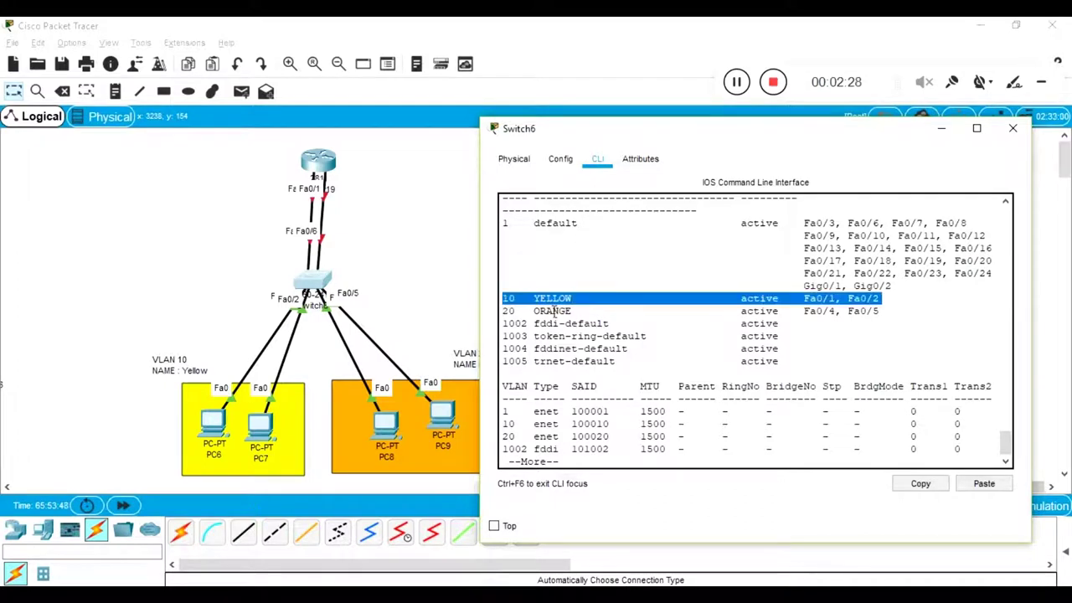
{"action": "double_click", "coordinate": [553, 311]}
{"action": "triple_click", "coordinate": [552, 311]}
{"action": "double_click", "coordinate": [553, 299]}
{"action": "left_click", "coordinate": [553, 314]}
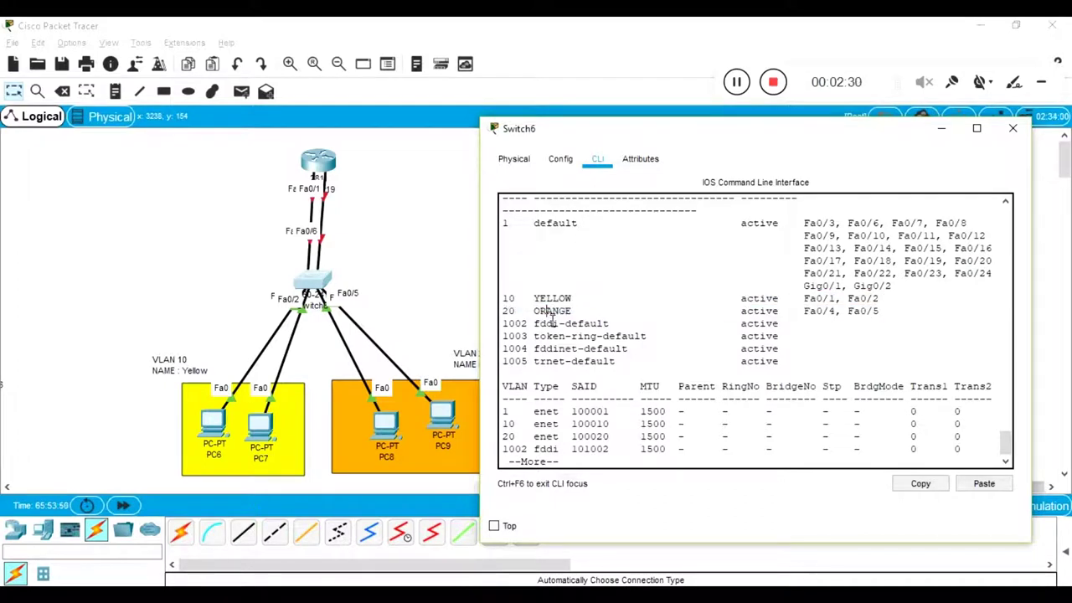
{"action": "double_click", "coordinate": [553, 311]}
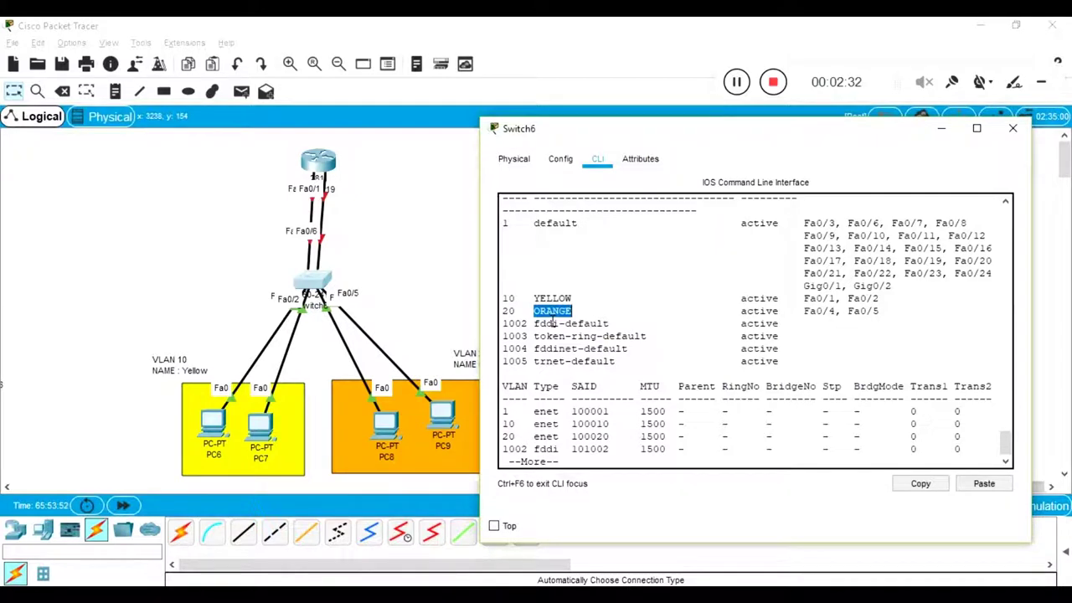
{"action": "left_click", "coordinate": [413, 288]}
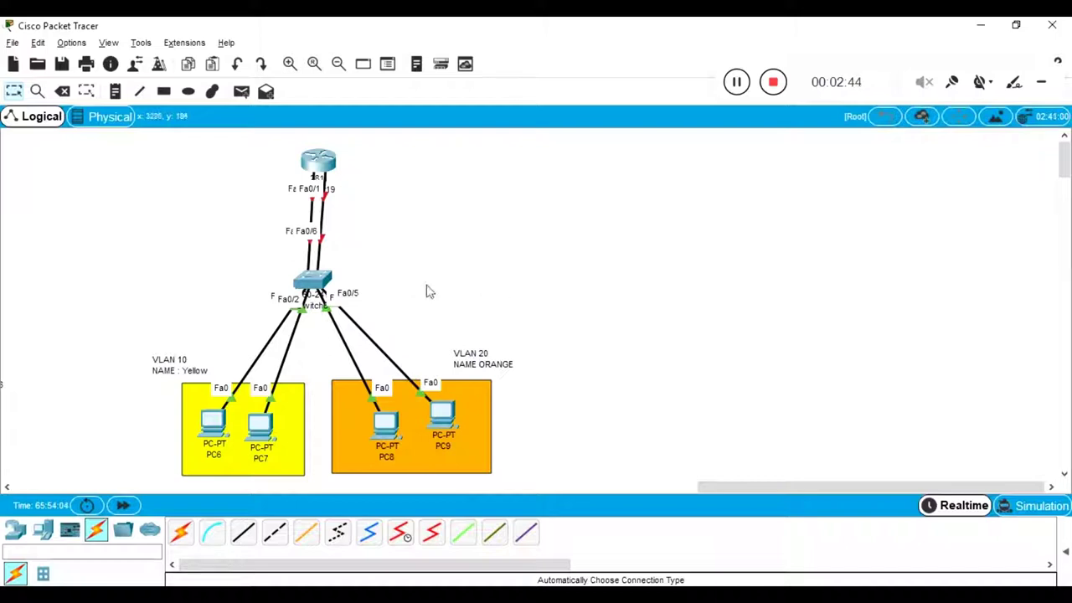
{"action": "left_click_drag", "start_coordinate": [279, 269], "coordinate": [410, 317]}
{"action": "left_click_drag", "start_coordinate": [95, 324], "coordinate": [595, 477]}
{"action": "left_click", "coordinate": [718, 414]}
Check the default gateway in PC6's IP configuration and return to the topology.
{"action": "left_click", "coordinate": [219, 420]}
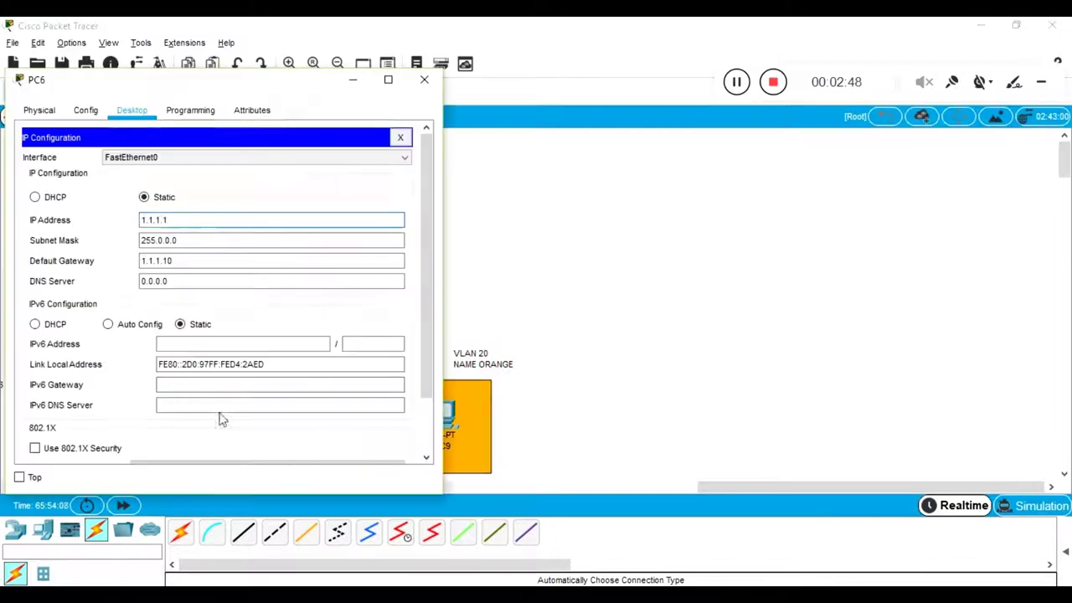
{"action": "left_click_drag", "start_coordinate": [210, 265], "coordinate": [131, 266]}
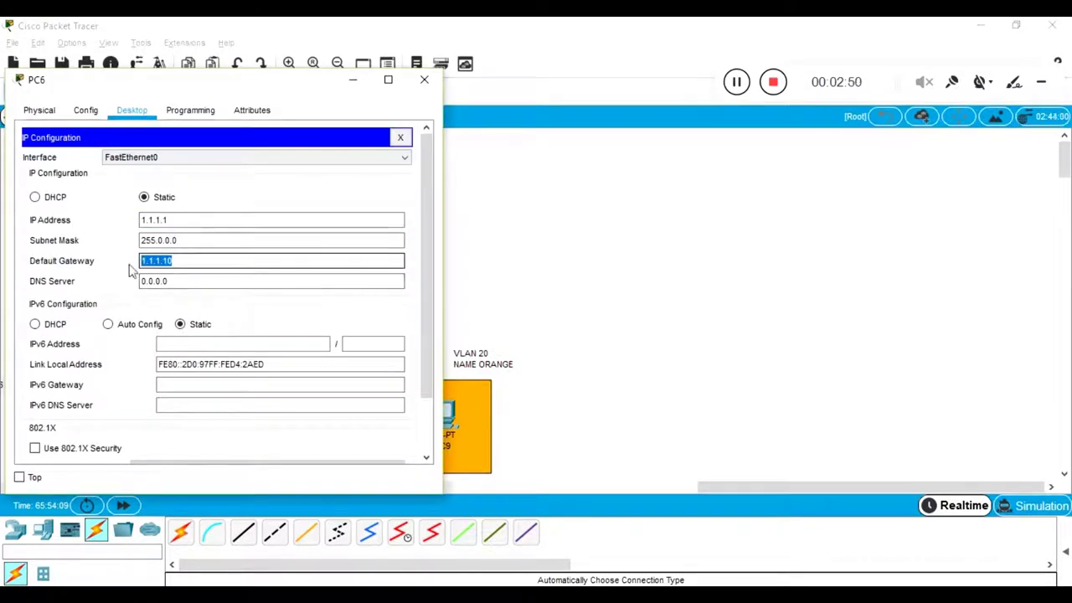
{"action": "left_click", "coordinate": [651, 258]}
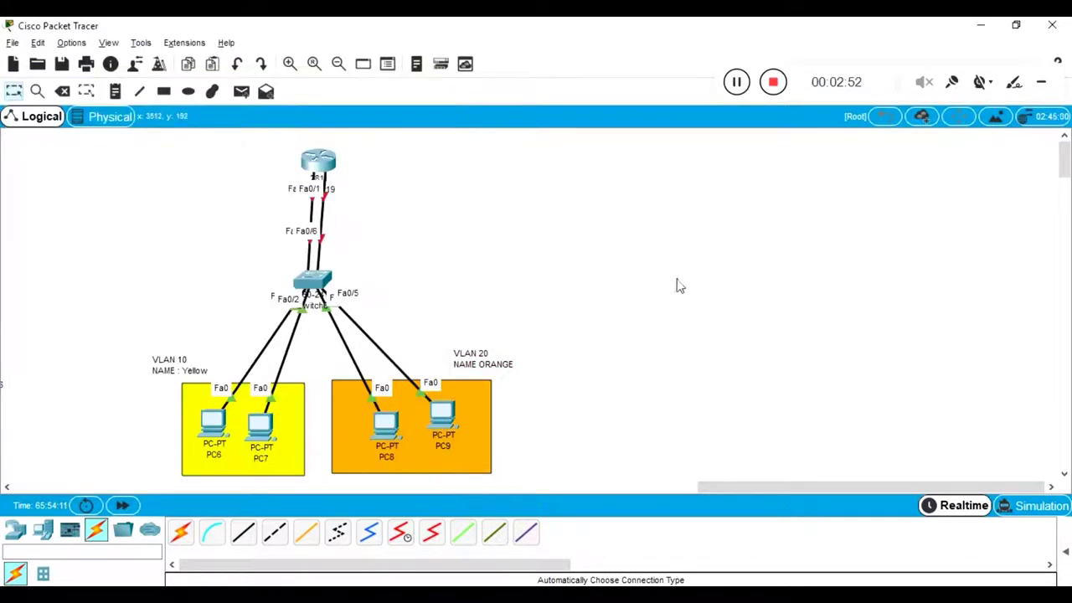
Move the router slightly so the port labels on its two links to the switch are readable.
{"action": "left_click_drag", "start_coordinate": [318, 165], "coordinate": [309, 155]}
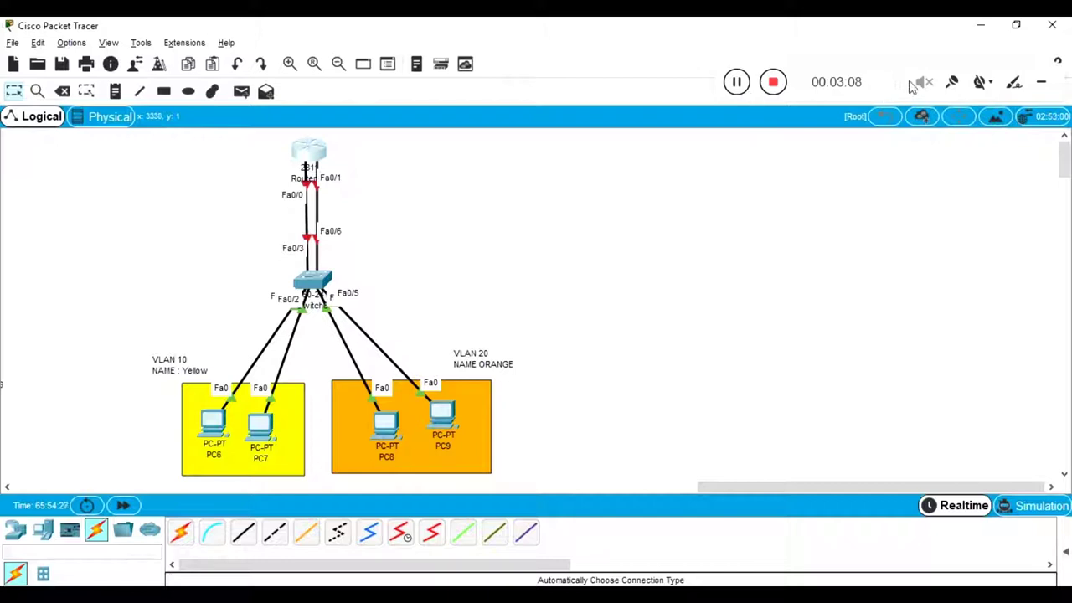
{"action": "left_click", "coordinate": [1012, 84]}
{"action": "left_click", "coordinate": [806, 122]}
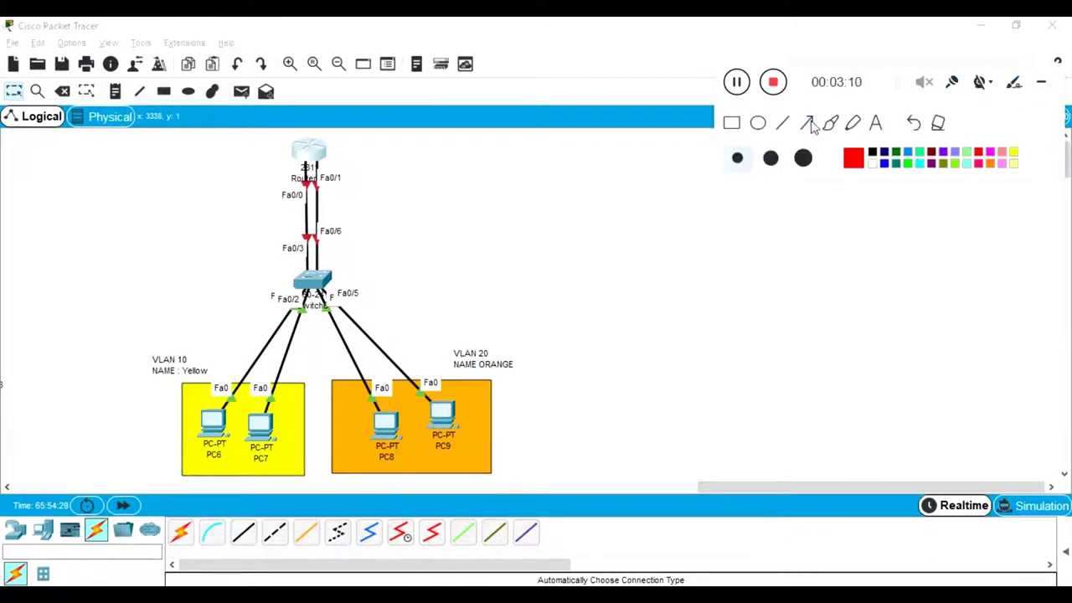
{"action": "left_click_drag", "start_coordinate": [182, 219], "coordinate": [295, 176]}
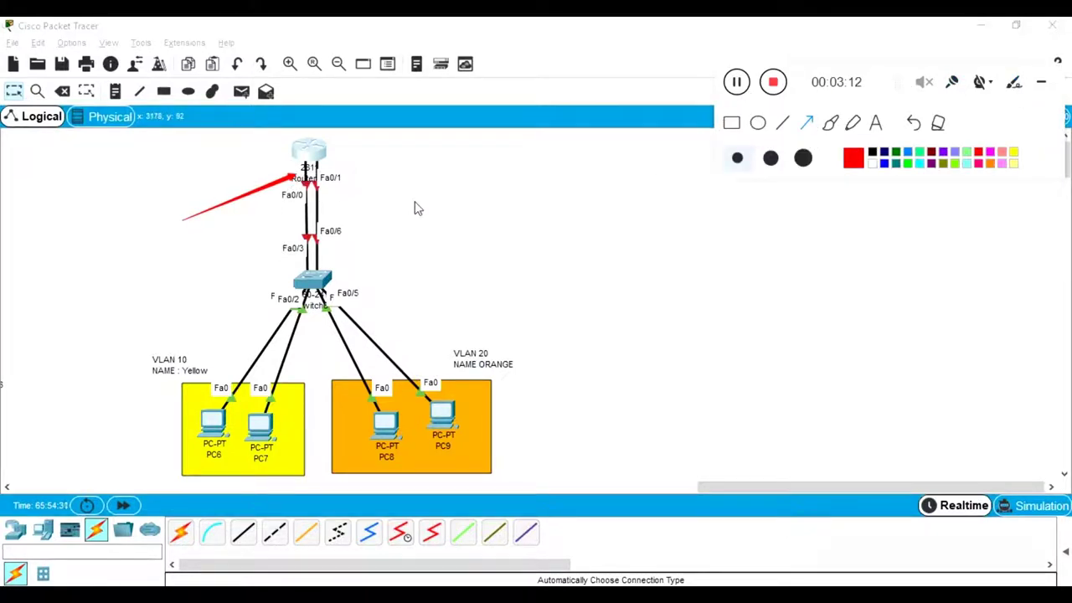
{"action": "left_click_drag", "start_coordinate": [450, 226], "coordinate": [342, 180]}
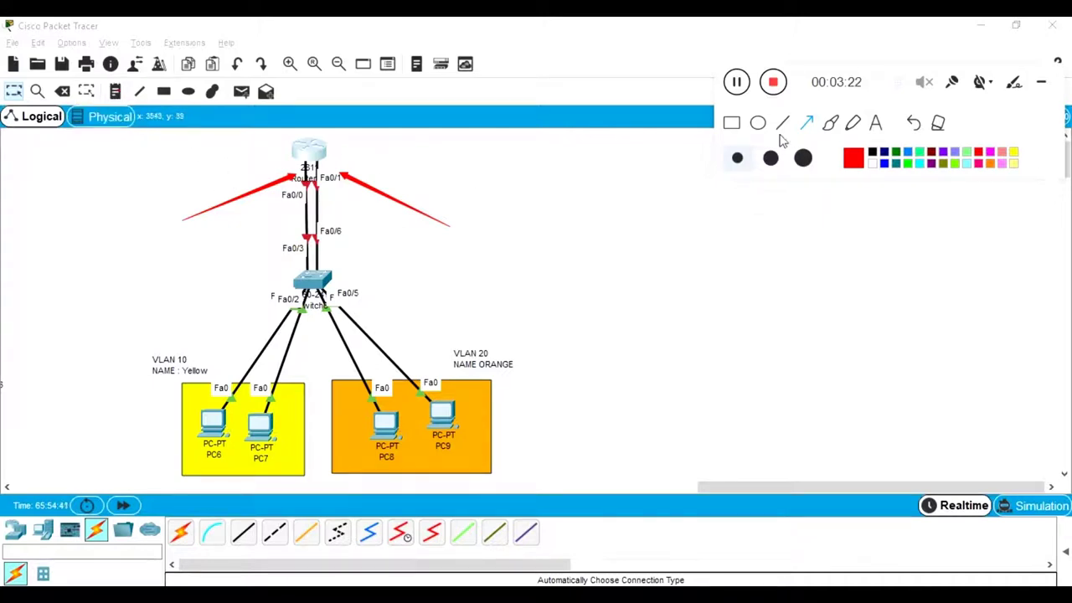
{"action": "left_click", "coordinate": [807, 125]}
Add the note 10.1.1.10 beside the router's Fa0/0 link and the note 20.1.1.10 beside its Fa0/1 link.
{"action": "left_click", "coordinate": [116, 91]}
{"action": "left_click", "coordinate": [232, 170]}
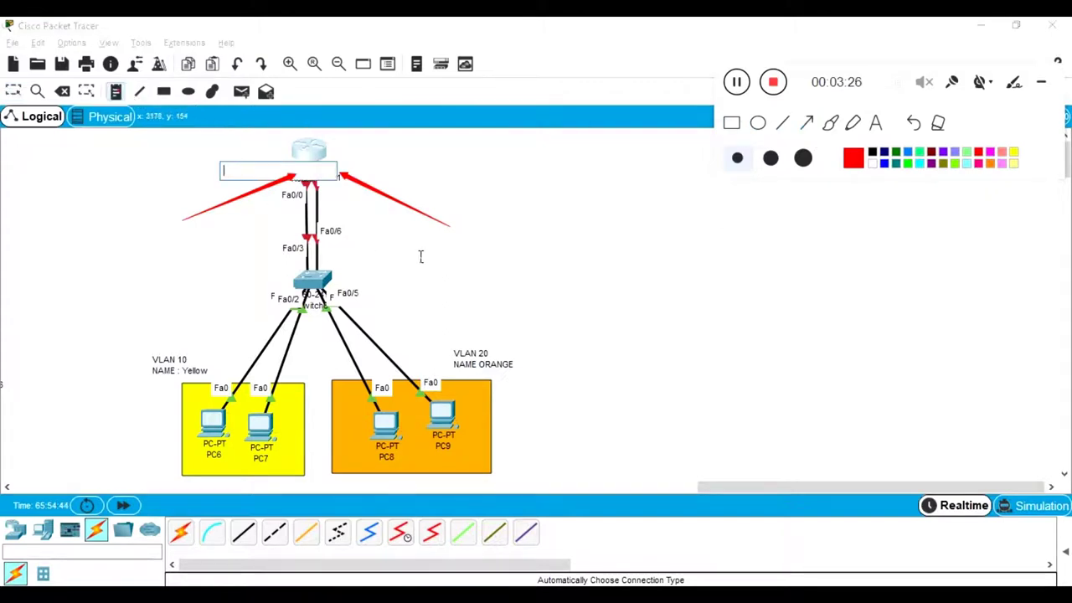
{"action": "type", "text": "10.1.1.10"}
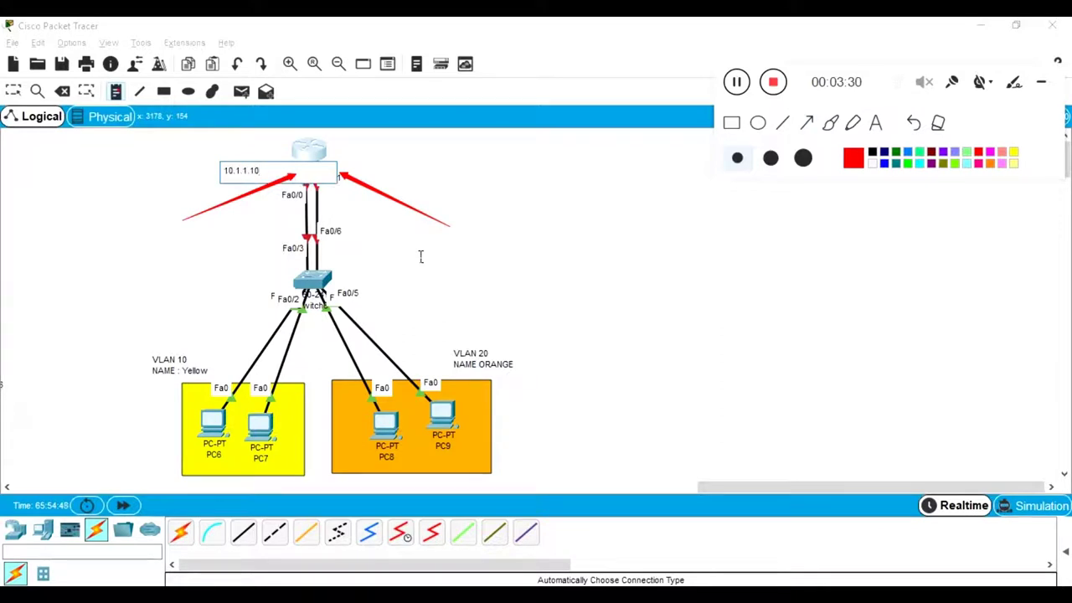
{"action": "left_click", "coordinate": [360, 170]}
{"action": "type", "text": "2"}
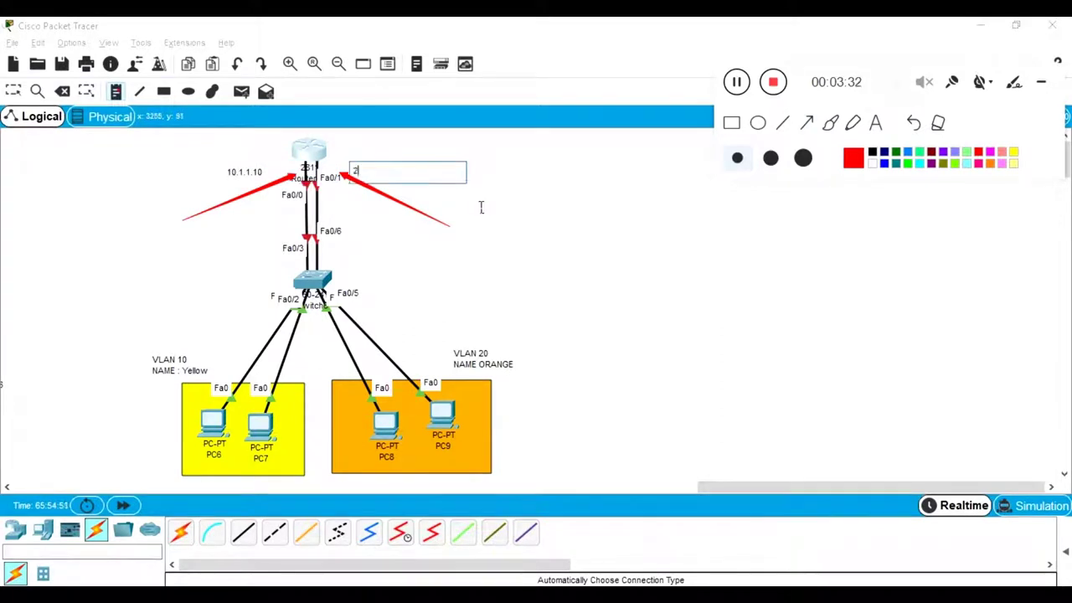
{"action": "type", "text": "0.1.1.10"}
{"action": "left_click", "coordinate": [131, 179]}
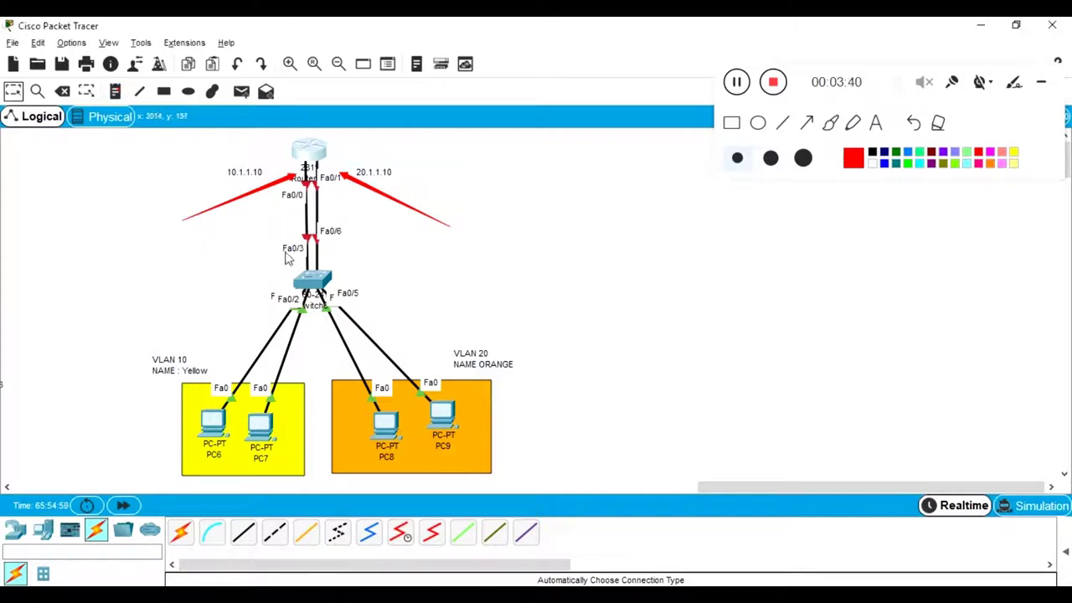
{"action": "key", "text": "Escape"}
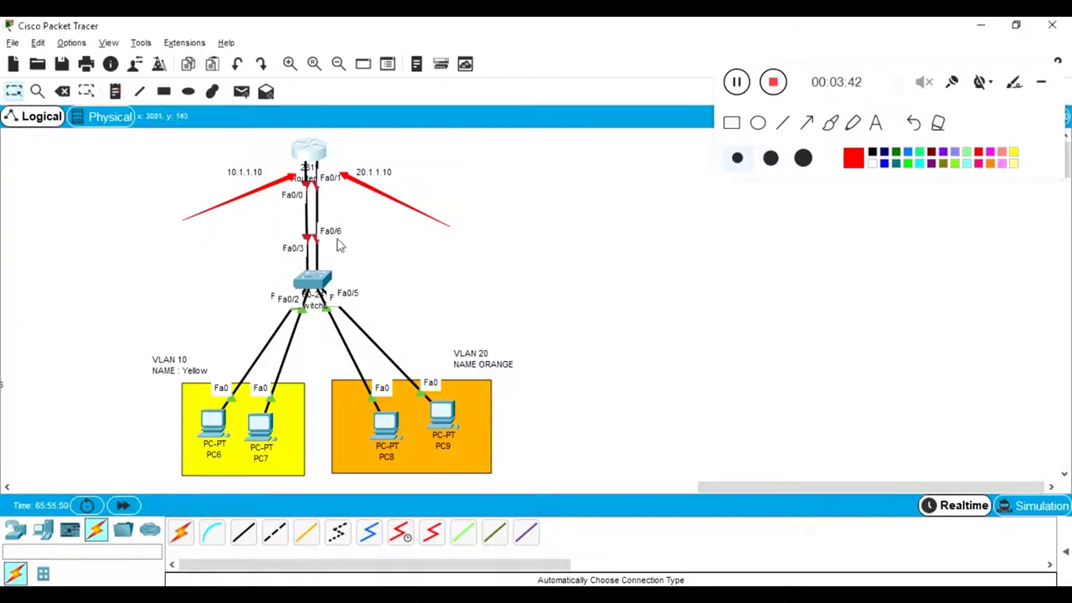
{"action": "left_click_drag", "start_coordinate": [257, 210], "coordinate": [350, 274]}
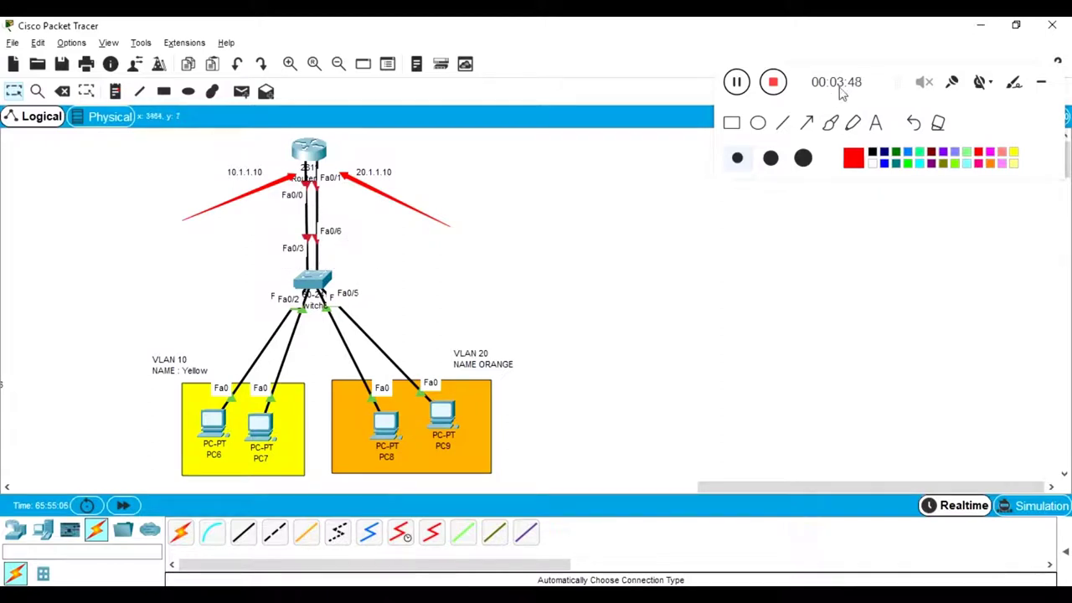
{"action": "left_click", "coordinate": [937, 124]}
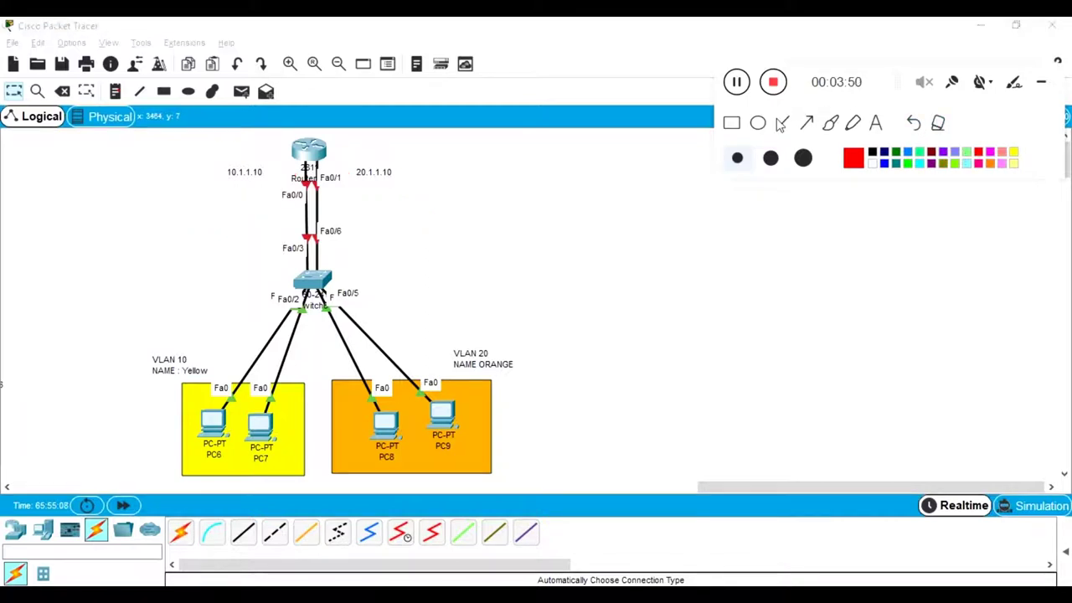
Open the router's command line and place its window beside the topology.
{"action": "left_click", "coordinate": [321, 148]}
{"action": "left_click_drag", "start_coordinate": [467, 92], "coordinate": [684, 105]}
{"action": "left_click_drag", "start_coordinate": [876, 91], "coordinate": [879, 62]}
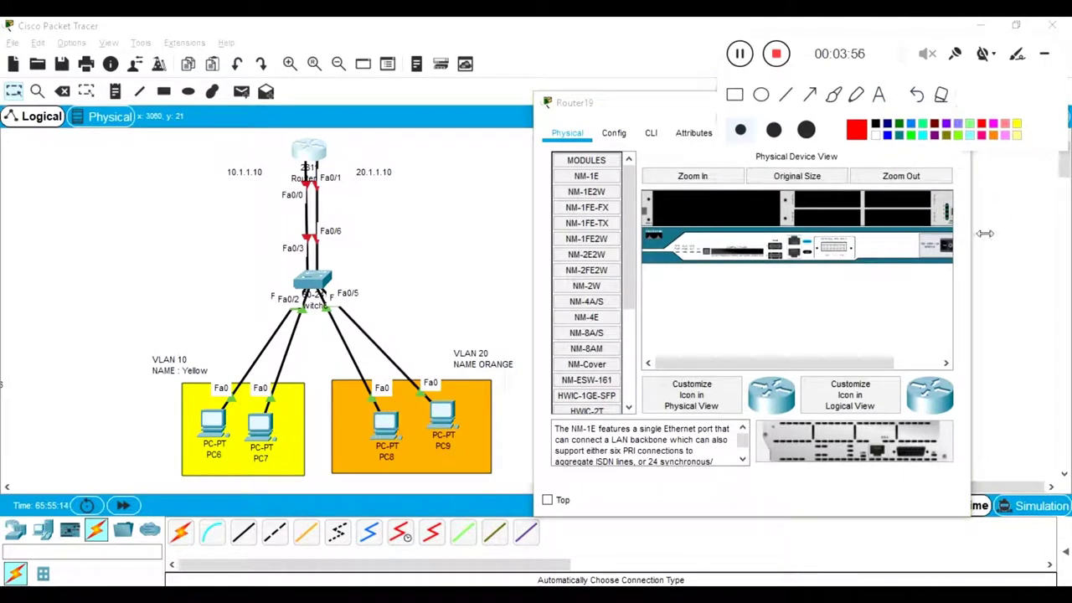
{"action": "left_click_drag", "start_coordinate": [663, 107], "coordinate": [642, 117]}
{"action": "left_click", "coordinate": [630, 143]}
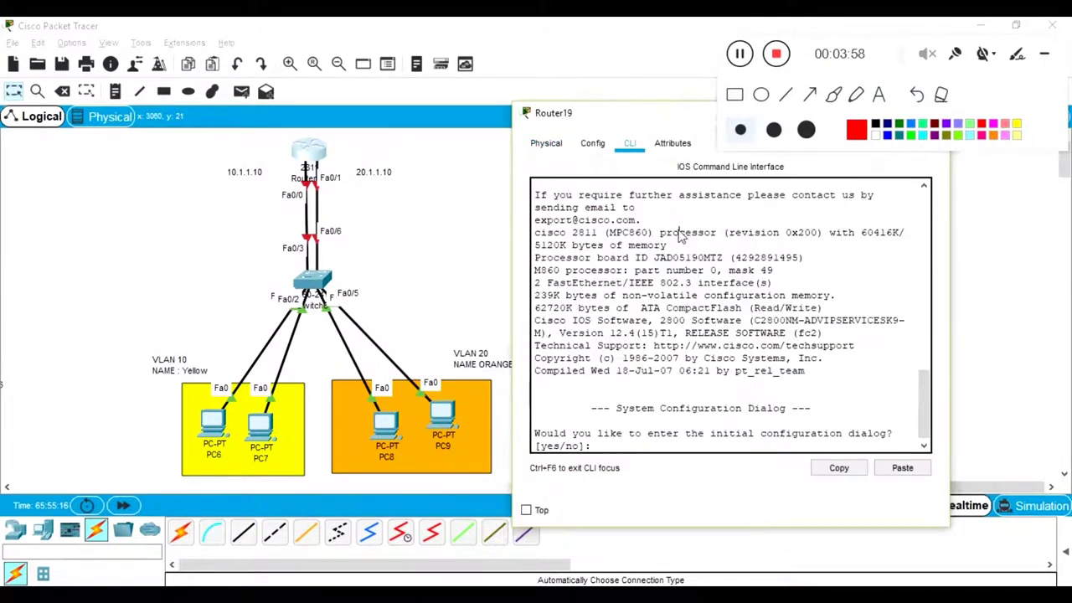
Decline the router's initial configuration dialog and enter privileged EXEC mode.
{"action": "type", "text": "no"}
{"action": "key", "text": "Return"}
{"action": "key", "text": "Return"}
{"action": "key", "text": "Return"}
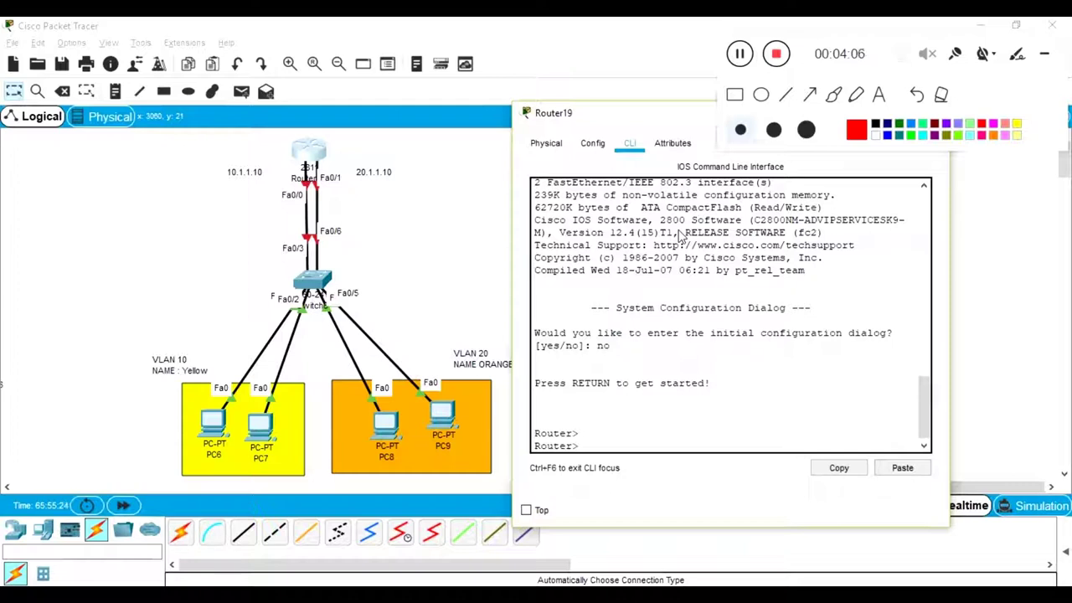
{"action": "type", "text": "en"}
{"action": "key", "text": "Tab"}
{"action": "key", "text": "Return"}
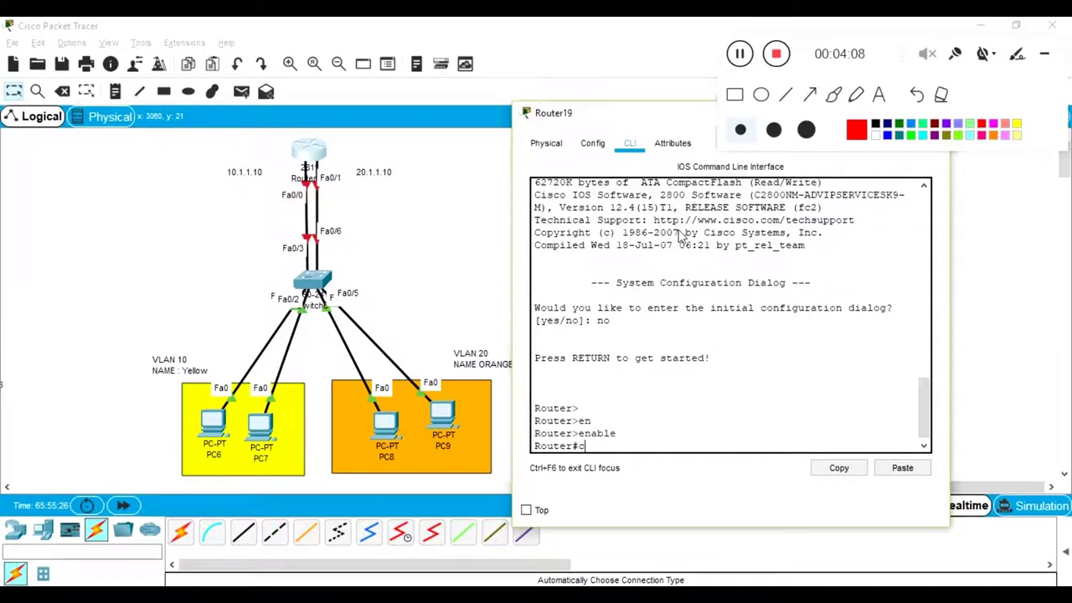
Assign the IP address 10.1.1.10 with subnet mask 255.0.0.0 to the router's FastEthernet0/0 interface.
{"action": "type", "text": "conf t"}
{"action": "key", "text": "Return"}
{"action": "type", "text": "int f0/0"}
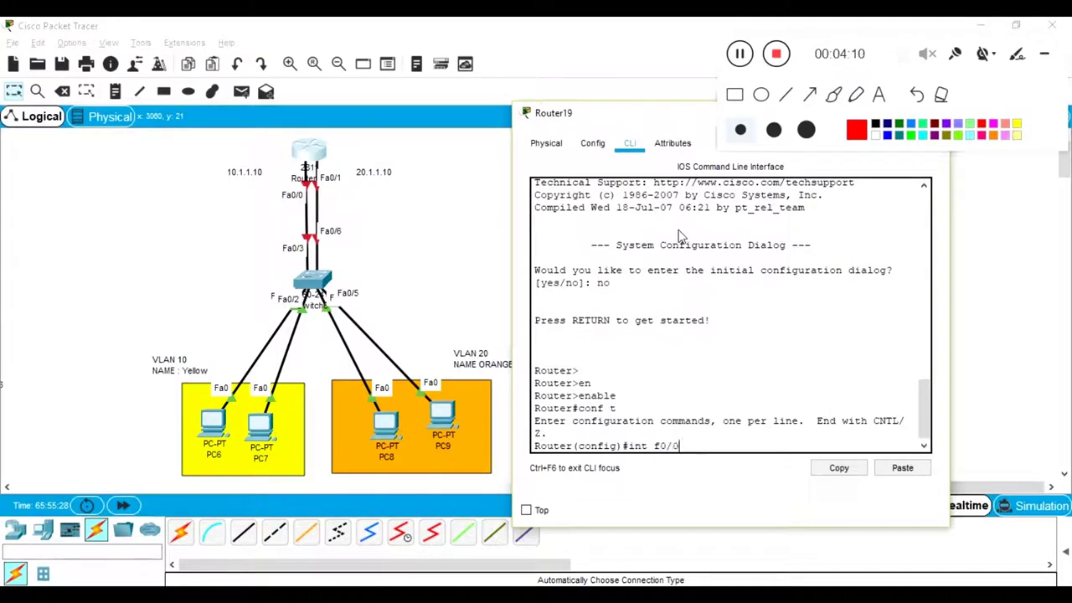
{"action": "key", "text": "Return"}
{"action": "type", "text": "ip add"}
{"action": "key", "text": "Tab"}
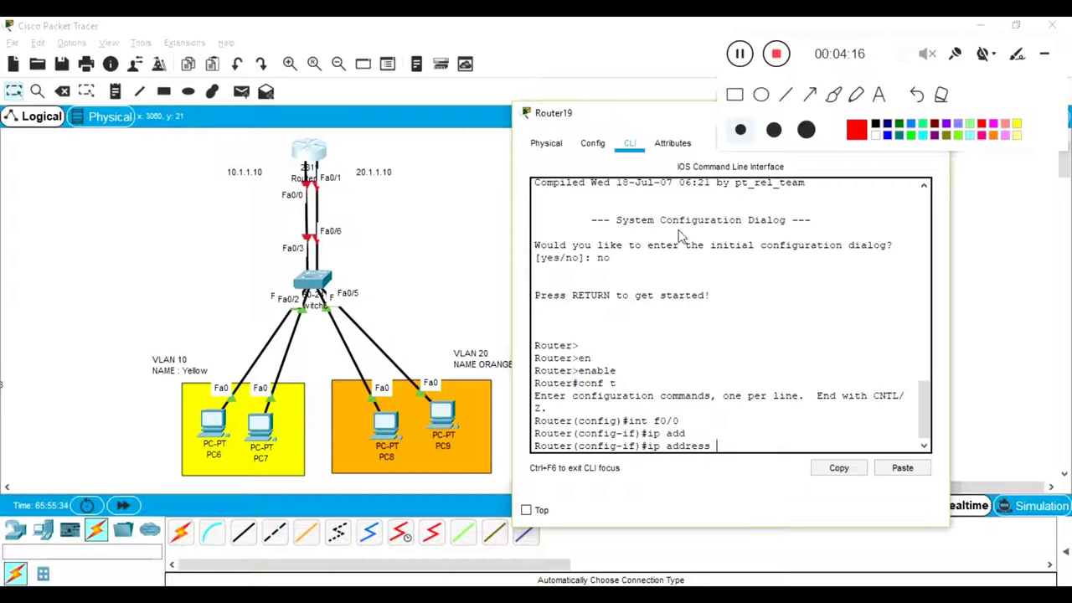
{"action": "type", "text": "10.1.1.10 255.255.255"}
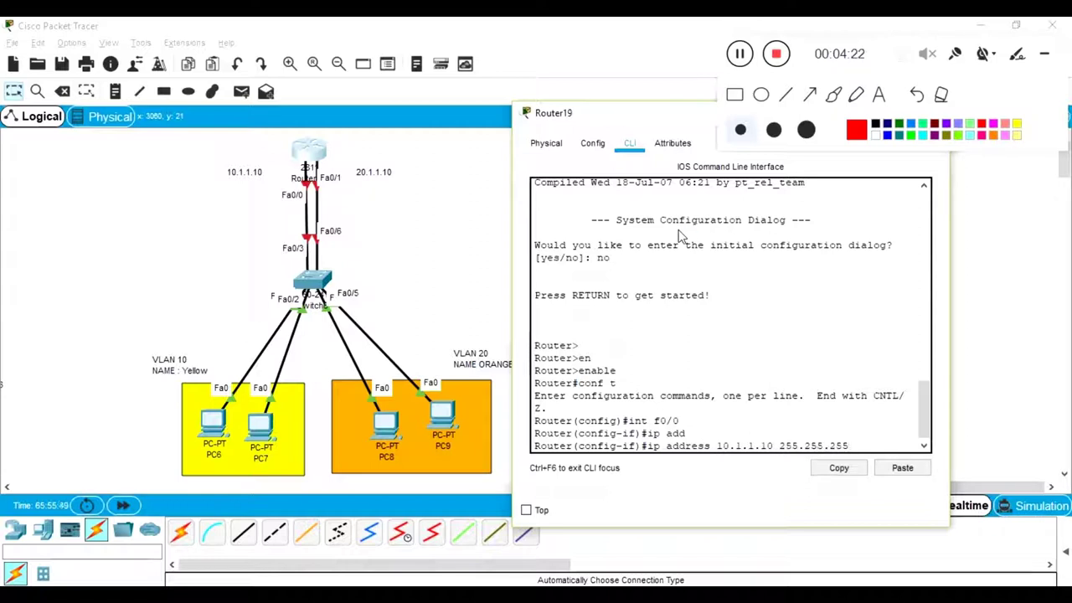
{"action": "key", "text": "BackSpace"}
{"action": "key", "text": "BackSpace"}
{"action": "key", "text": "BackSpace"}
{"action": "key", "text": "BackSpace"}
{"action": "key", "text": "BackSpace"}
{"action": "type", "text": "0"}
{"action": "key", "text": "Return"}
Enable the router's FastEthernet0/0 interface with the no shutdown command.
{"action": "type", "text": "no shs"}
{"action": "key", "text": "Tab"}
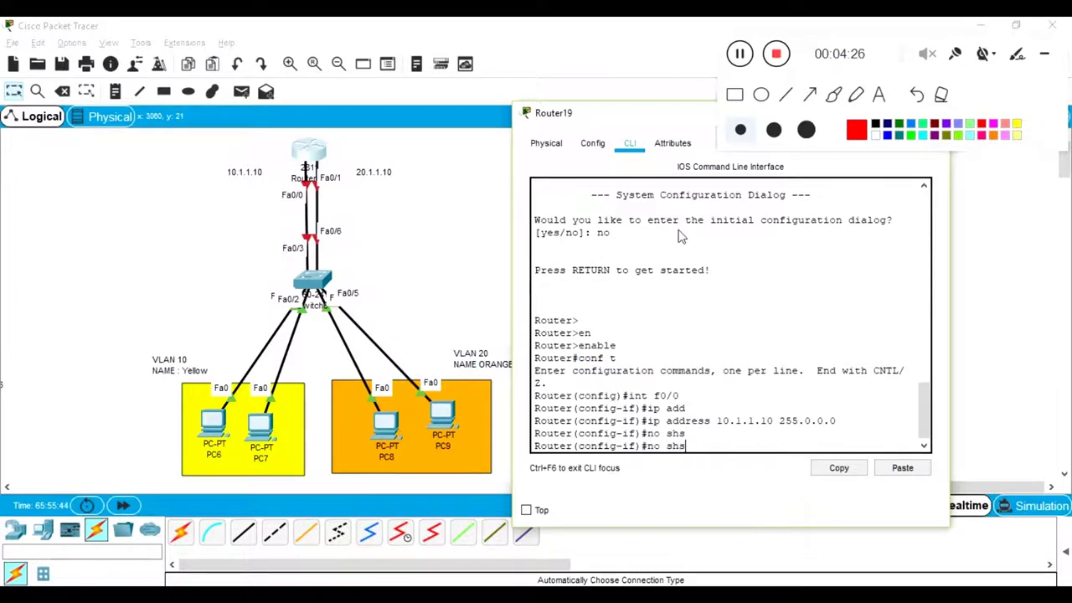
{"action": "key", "text": "Return"}
{"action": "key", "text": "Return"}
{"action": "key", "text": "Return"}
{"action": "key", "text": "Return"}
{"action": "type", "text": "no sh"}
{"action": "key", "text": "Tab"}
{"action": "key", "text": "Return"}
{"action": "key", "text": "Return"}
{"action": "key", "text": "Return"}
{"action": "key", "text": "Return"}
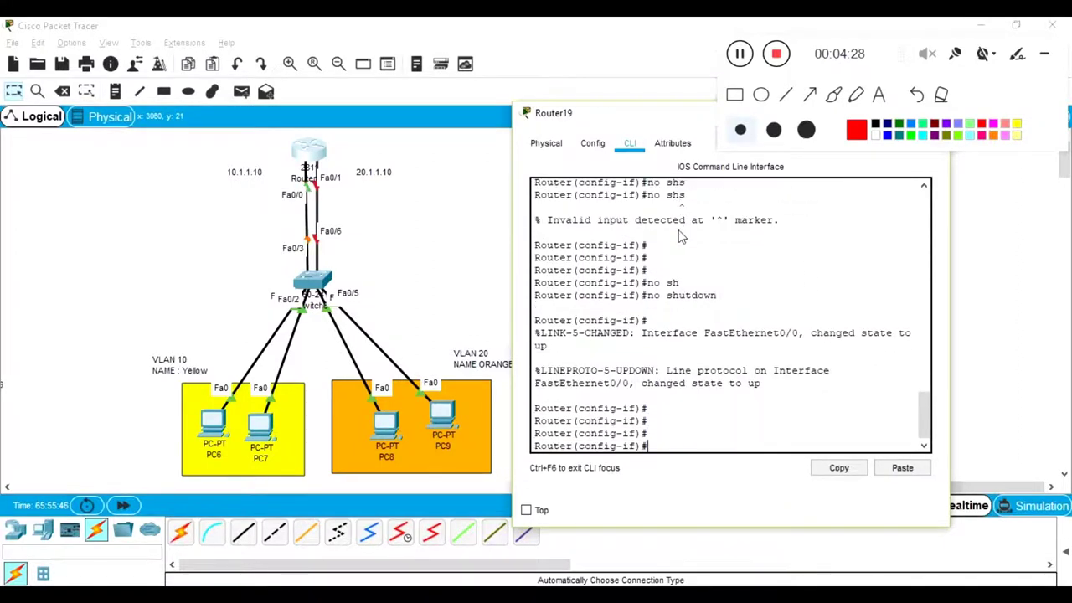
Assign the IP address 20.1.1.10 with subnet mask 255.0.0.0 to the router's FastEthernet0/1 interface.
{"action": "type", "text": "int f0/1"}
{"action": "key", "text": "Return"}
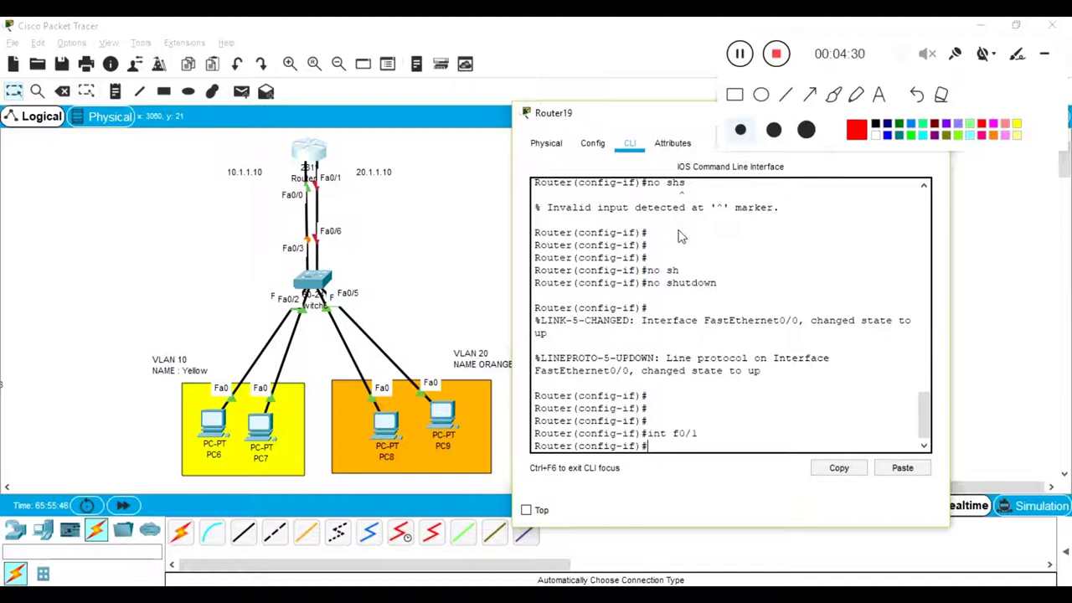
{"action": "type", "text": "ip add"}
{"action": "key", "text": "Tab"}
{"action": "type", "text": "20.1."}
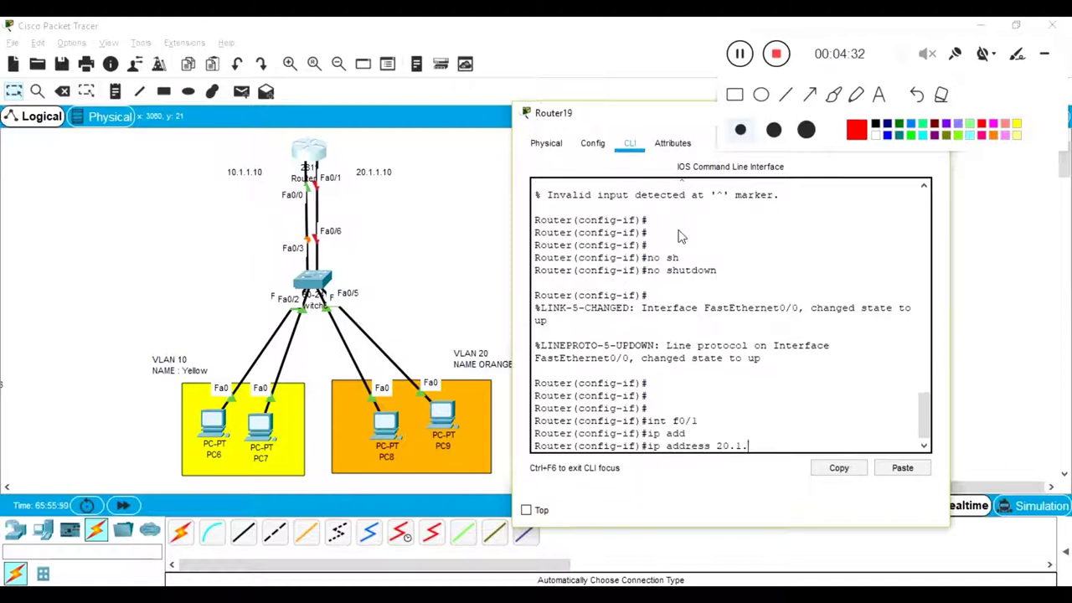
{"action": "type", "text": "1.10 2"}
{"action": "key", "text": "BackSpace"}
{"action": "type", "text": "10 2550."}
{"action": "key", "text": "BackSpace"}
{"action": "key", "text": "BackSpace"}
{"action": "type", "text": ".0.0.0"}
{"action": "key", "text": "Return"}
Enable the router's FastEthernet0/1 interface with the no shutdown command and leave configuration mode.
{"action": "type", "text": "no sh"}
{"action": "key", "text": "Tab"}
{"action": "key", "text": "Return"}
{"action": "key", "text": "ctrl+z"}
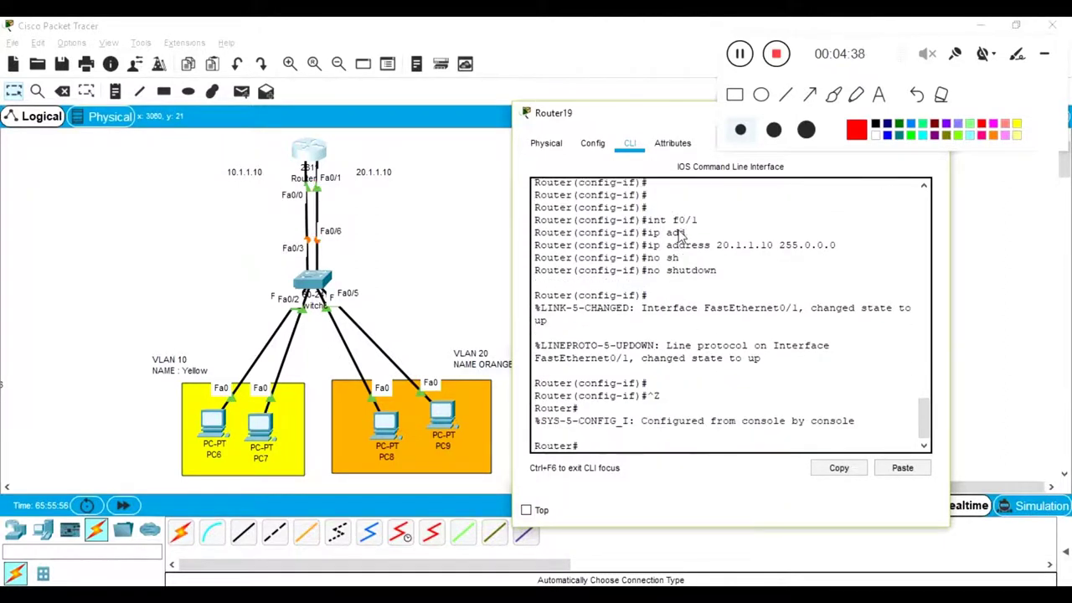
{"action": "key", "text": "Return"}
{"action": "left_click", "coordinate": [484, 231]}
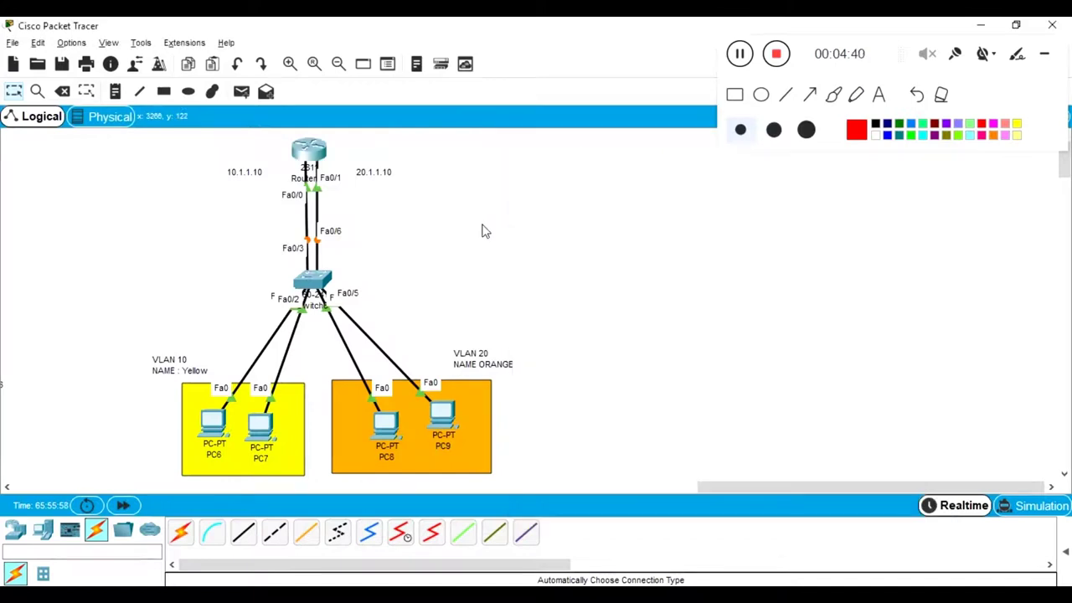
{"action": "left_click_drag", "start_coordinate": [219, 169], "coordinate": [276, 220]}
{"action": "left_click_drag", "start_coordinate": [397, 200], "coordinate": [243, 178]}
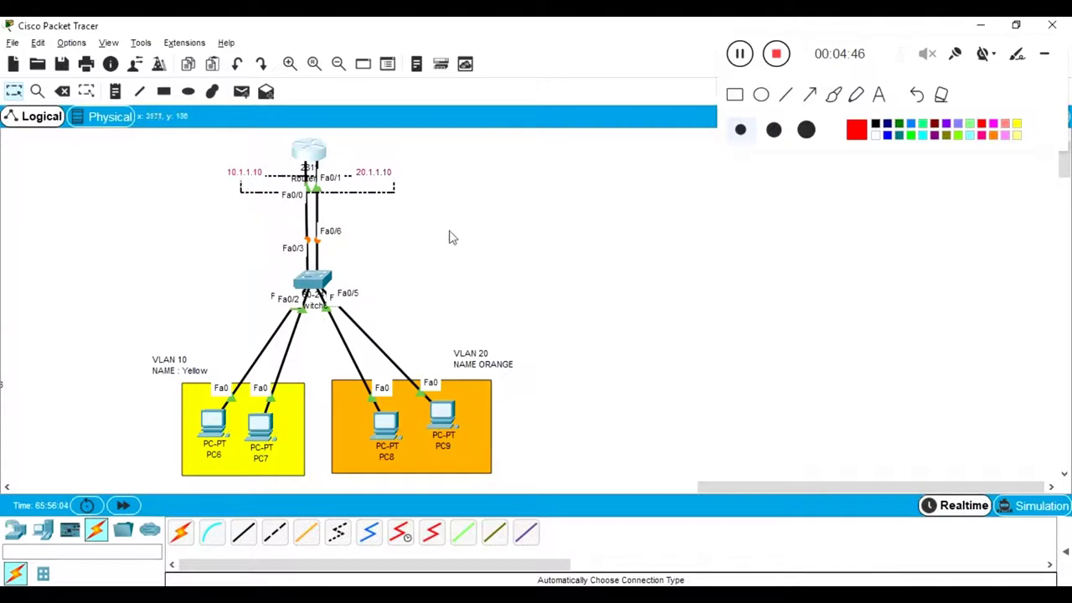
{"action": "left_click_drag", "start_coordinate": [261, 223], "coordinate": [346, 261]}
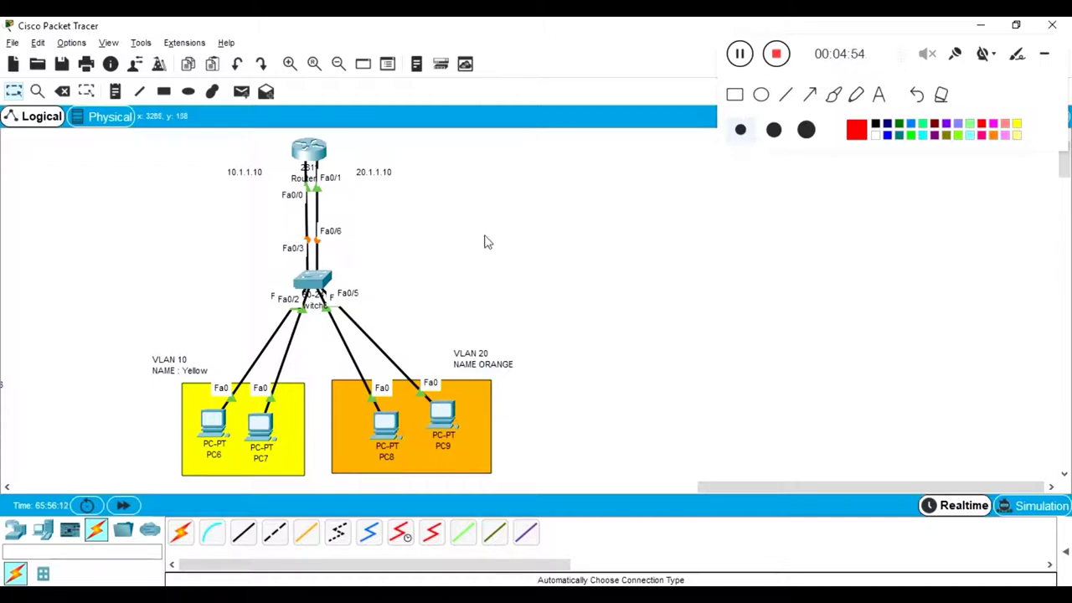
{"action": "left_click", "coordinate": [811, 96]}
{"action": "left_click_drag", "start_coordinate": [449, 226], "coordinate": [323, 249]}
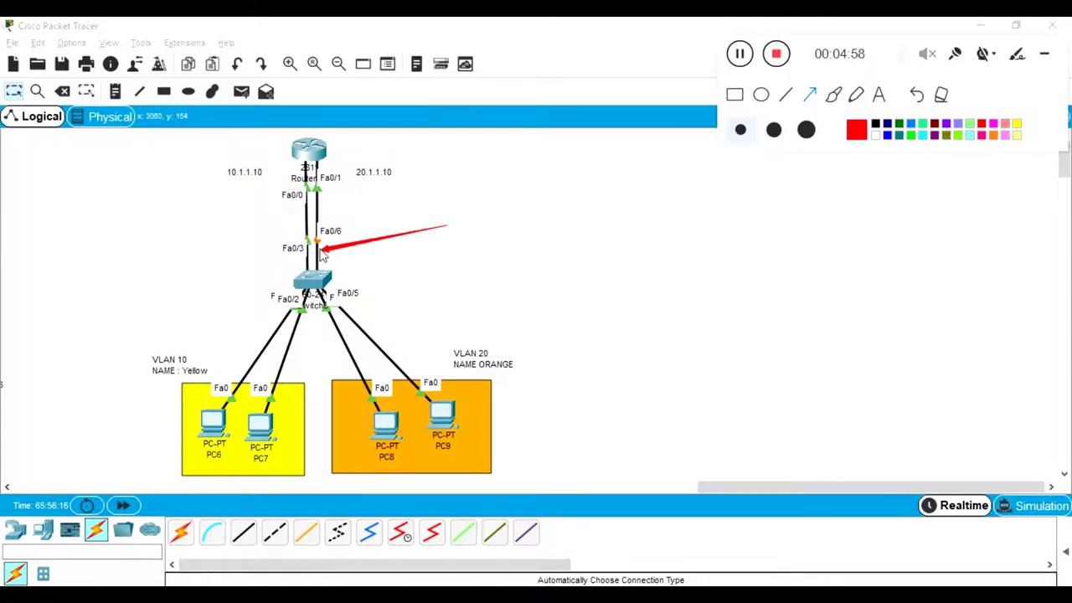
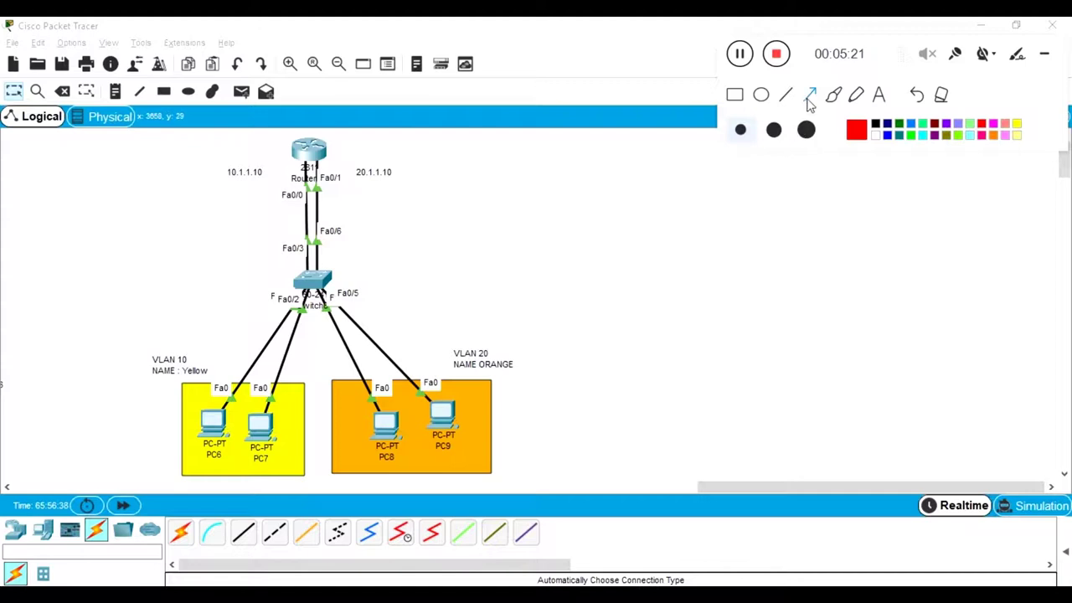
{"action": "mouse_move", "coordinate": [219, 243]}
{"action": "left_mouse_down"}
{"action": "mouse_move", "coordinate": [266, 245]}
{"action": "mouse_move", "coordinate": [252, 328]}
{"action": "mouse_move", "coordinate": [221, 369]}
{"action": "left_mouse_up"}
{"action": "left_click_drag", "start_coordinate": [469, 256], "coordinate": [441, 377]}
{"action": "left_click_drag", "start_coordinate": [227, 213], "coordinate": [293, 248]}
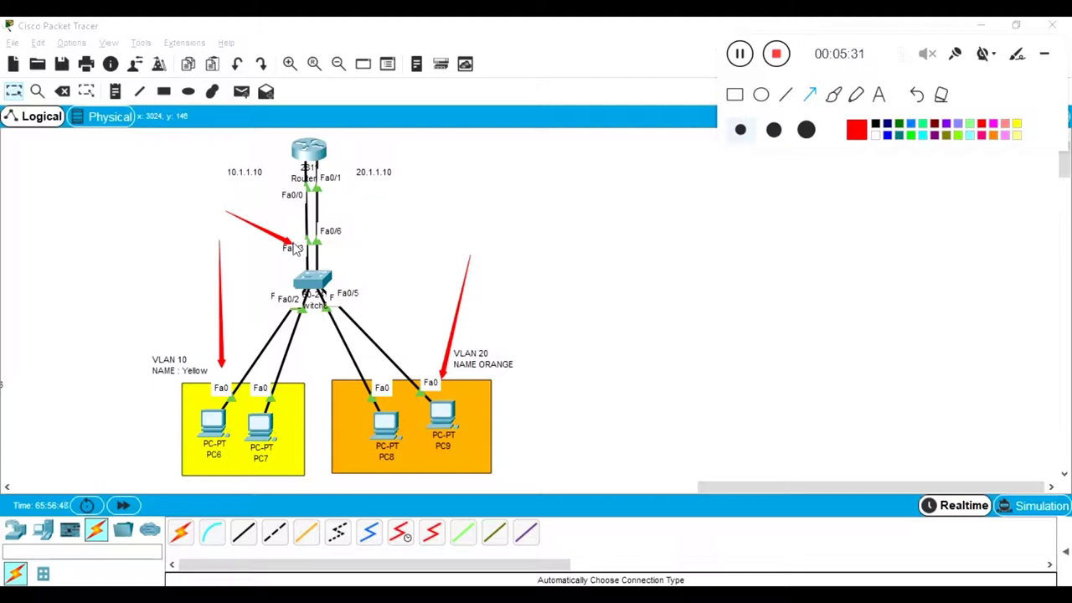
{"action": "left_click_drag", "start_coordinate": [416, 204], "coordinate": [326, 249]}
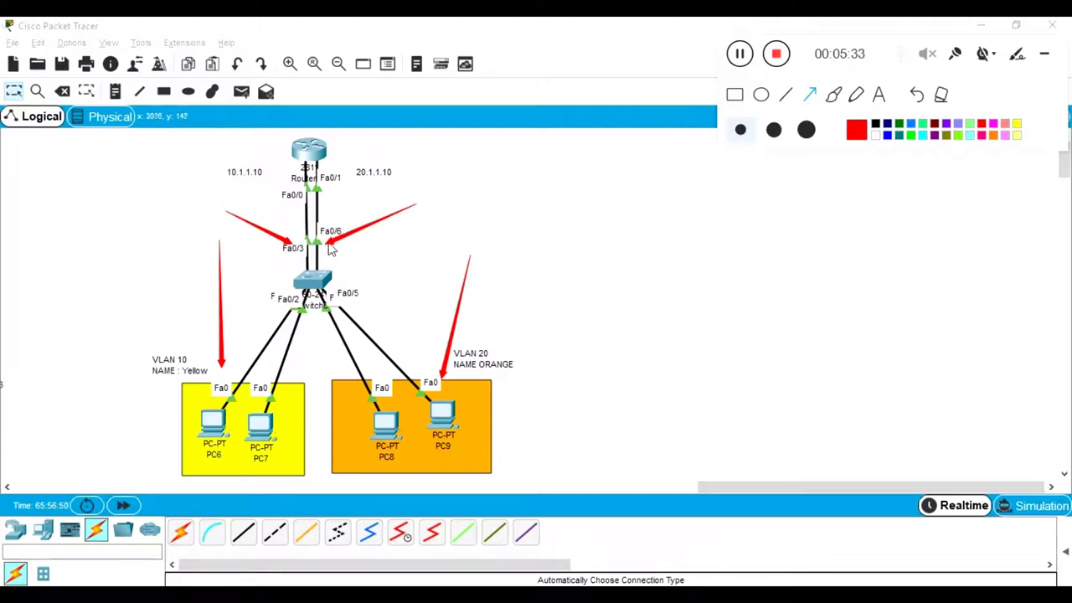
{"action": "left_click", "coordinate": [940, 96]}
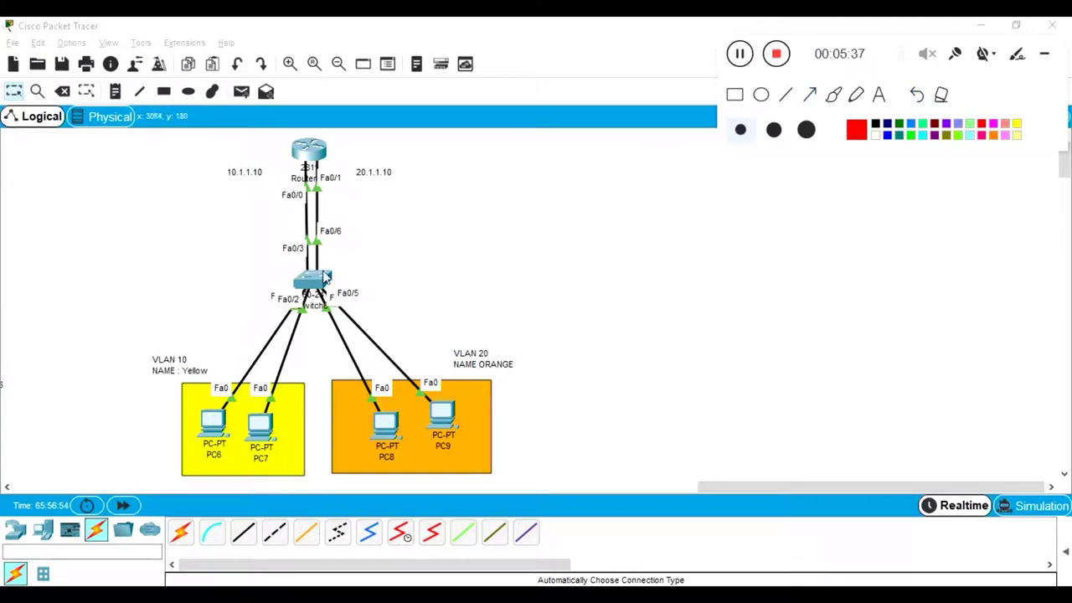
Open the switch's command line and enter global configuration mode.
{"action": "left_click", "coordinate": [322, 279]}
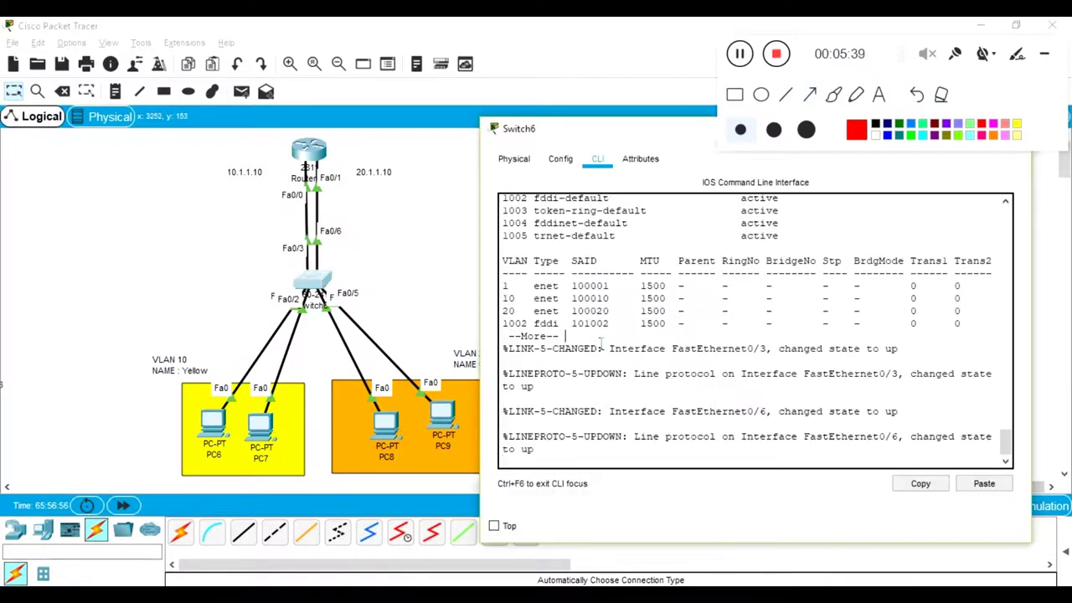
{"action": "key", "text": "Return"}
{"action": "key", "text": "Return"}
{"action": "key", "text": "Return"}
{"action": "type", "text": "conf t"}
{"action": "key", "text": "Return"}
Set the switch's FastEthernet0/3 port, which links to the router, to access mode.
{"action": "type", "text": "int "}
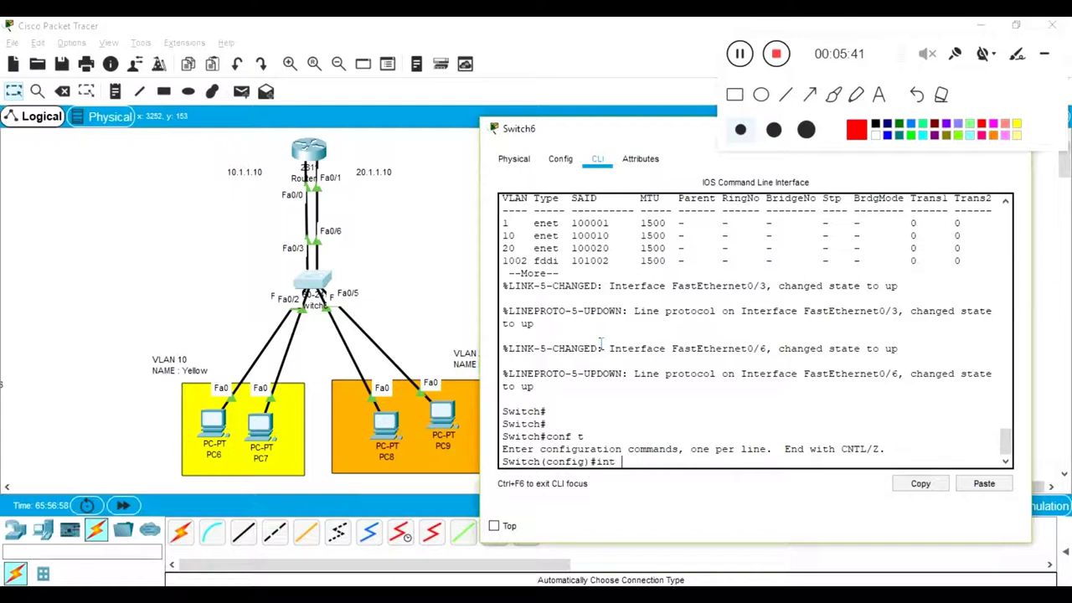
{"action": "type", "text": "f0/3"}
{"action": "key", "text": "Return"}
{"action": "type", "text": "sw"}
{"action": "key", "text": "Tab"}
{"action": "type", "text": "mo"}
{"action": "key", "text": "Tab"}
{"action": "type", "text": "ac"}
{"action": "key", "text": "Tab"}
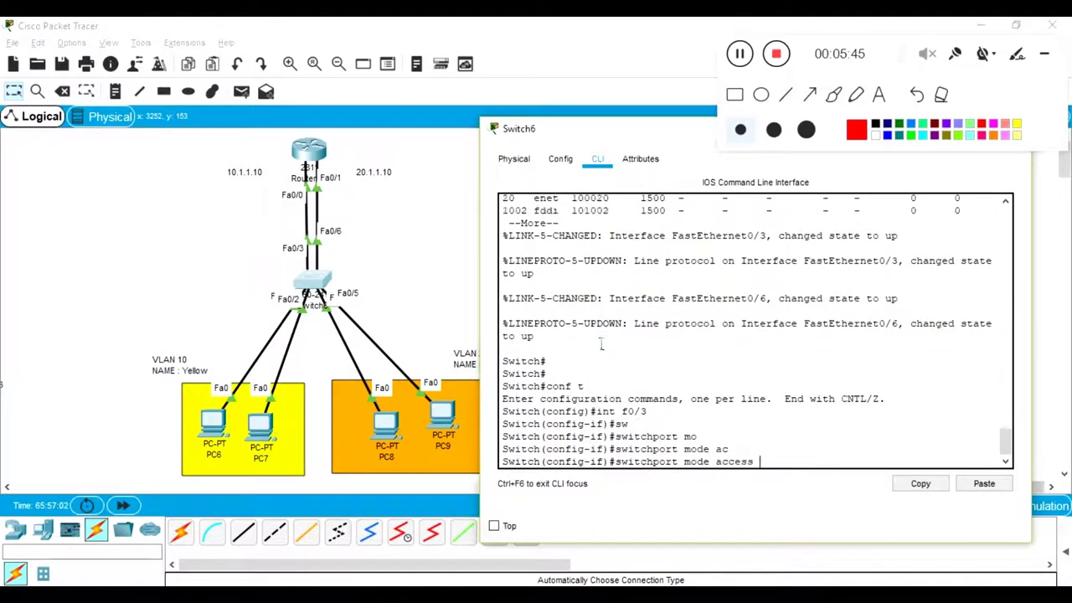
{"action": "key", "text": "Return"}
Assign the switch's FastEthernet0/3 port to VLAN 10.
{"action": "type", "text": "sw"}
{"action": "key", "text": "Tab"}
{"action": "type", "text": "ac"}
{"action": "key", "text": "Tab"}
{"action": "type", "text": "vl"}
{"action": "key", "text": "Tab"}
{"action": "type", "text": "10"}
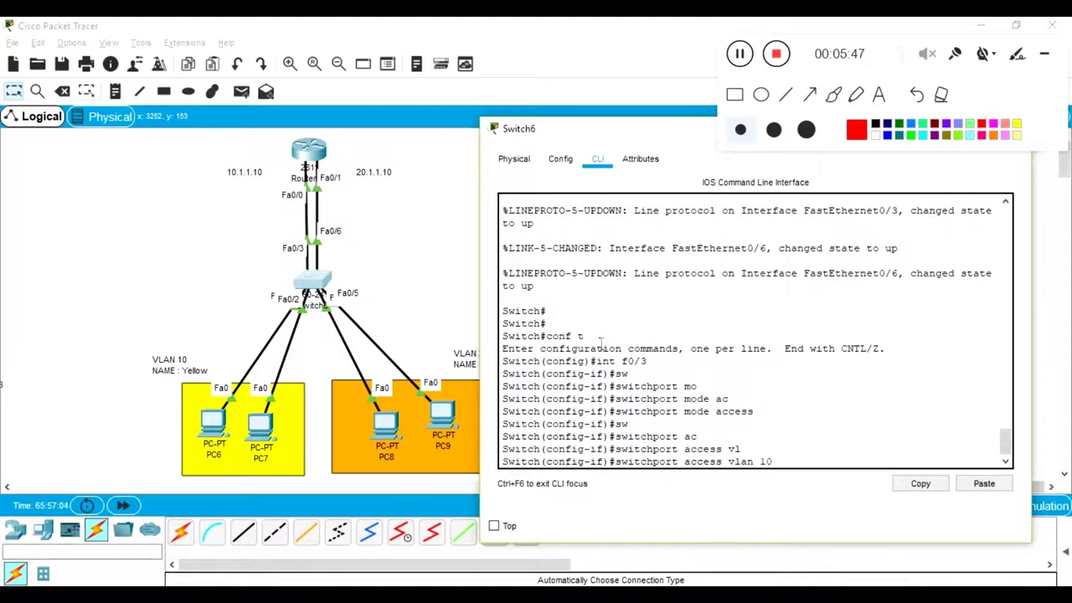
{"action": "key", "text": "Return"}
{"action": "key", "text": "Return"}
{"action": "key", "text": "Return"}
{"action": "key", "text": "Return"}
{"action": "key", "text": "Return"}
Set the switch's FastEthernet0/6 port, the second router link, to access mode.
{"action": "type", "text": "in"}
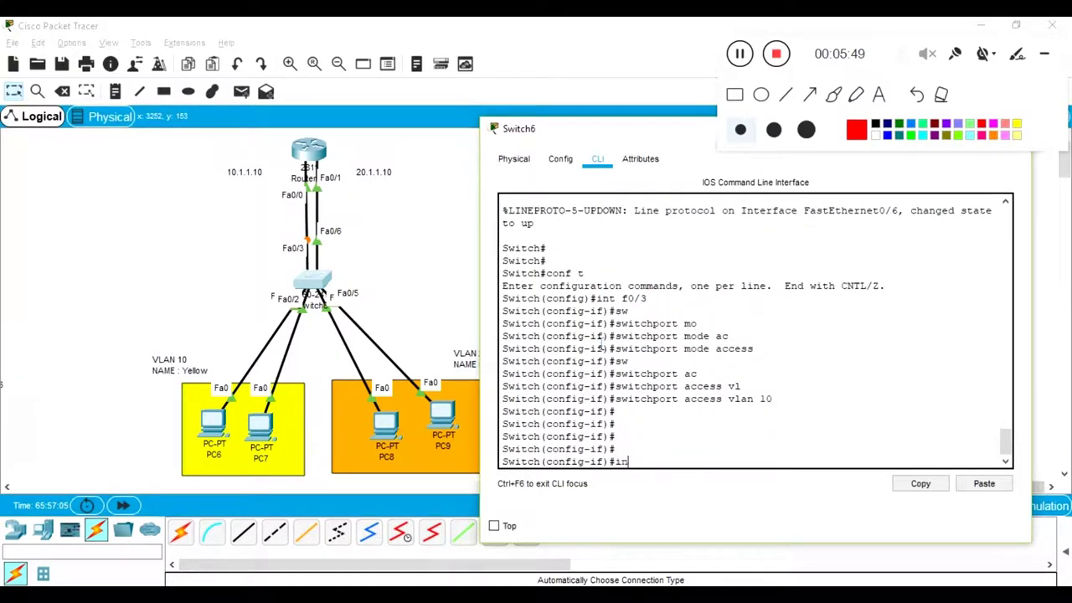
{"action": "type", "text": "t f0/6"}
{"action": "key", "text": "Return"}
{"action": "type", "text": "sw"}
{"action": "key", "text": "Tab"}
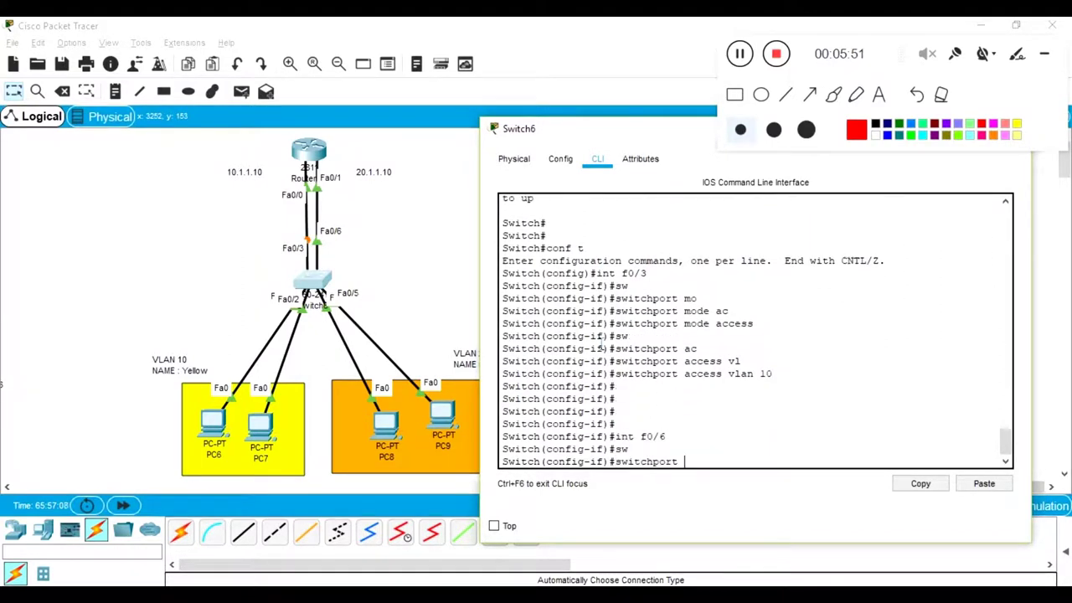
{"action": "type", "text": "mo"}
{"action": "key", "text": "Tab"}
{"action": "type", "text": "aac"}
{"action": "key", "text": "Tab"}
{"action": "key", "text": "BackSpace"}
{"action": "key", "text": "Tab"}
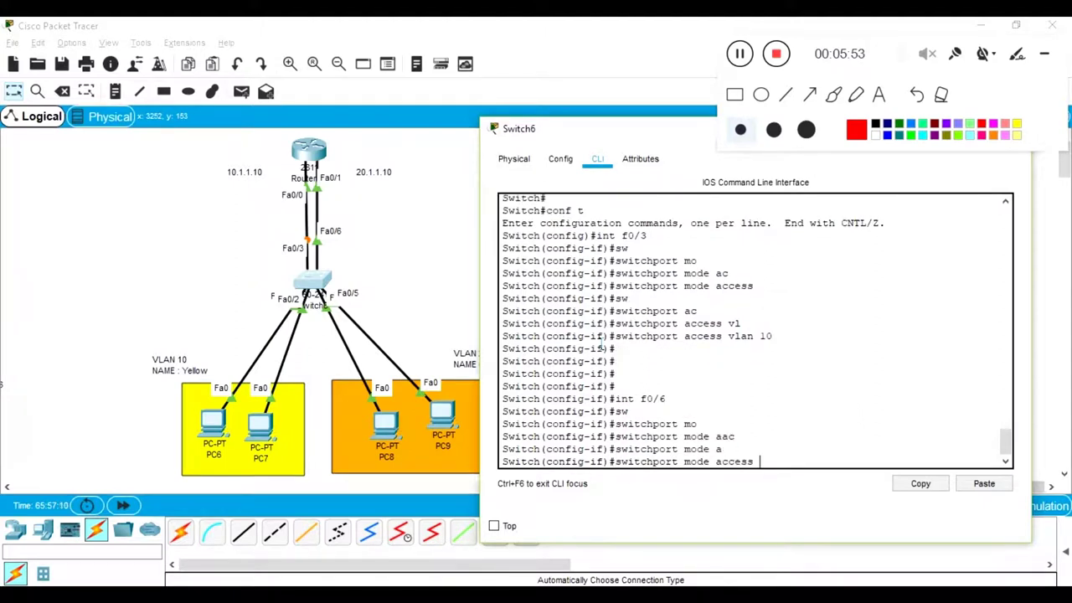
{"action": "key", "text": "Return"}
Assign the switch's FastEthernet0/6 port to VLAN 20 and leave configuration mode.
{"action": "type", "text": "sw"}
{"action": "key", "text": "Tab"}
{"action": "type", "text": "ac"}
{"action": "key", "text": "Tab"}
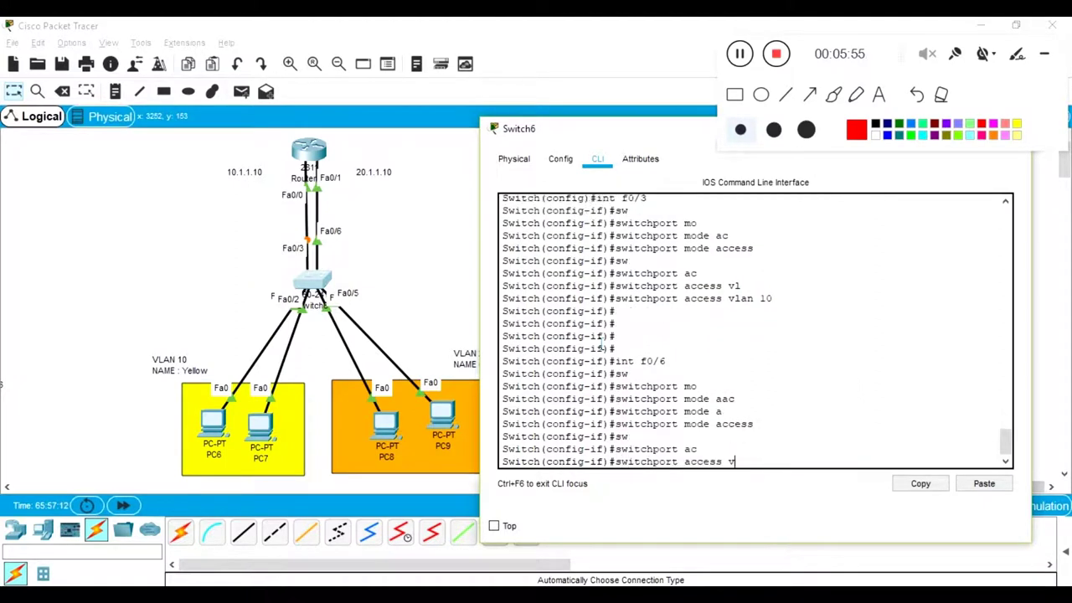
{"action": "type", "text": "vl"}
{"action": "key", "text": "Tab"}
{"action": "type", "text": "20"}
{"action": "key", "text": "Return"}
{"action": "key", "text": "ctrl+z"}
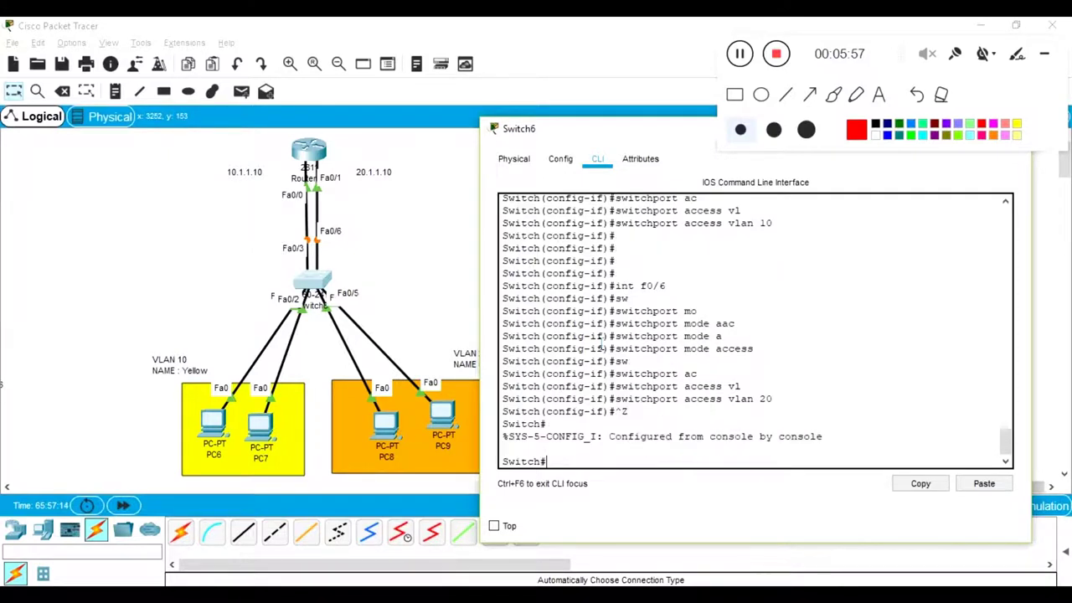
Display the switch's VLAN table and check which ports belong to VLAN 10 and VLAN 20.
{"action": "key", "text": "Return"}
{"action": "type", "text": "sho"}
{"action": "key", "text": "Tab"}
{"action": "type", "text": "vl"}
{"action": "key", "text": "Tab"}
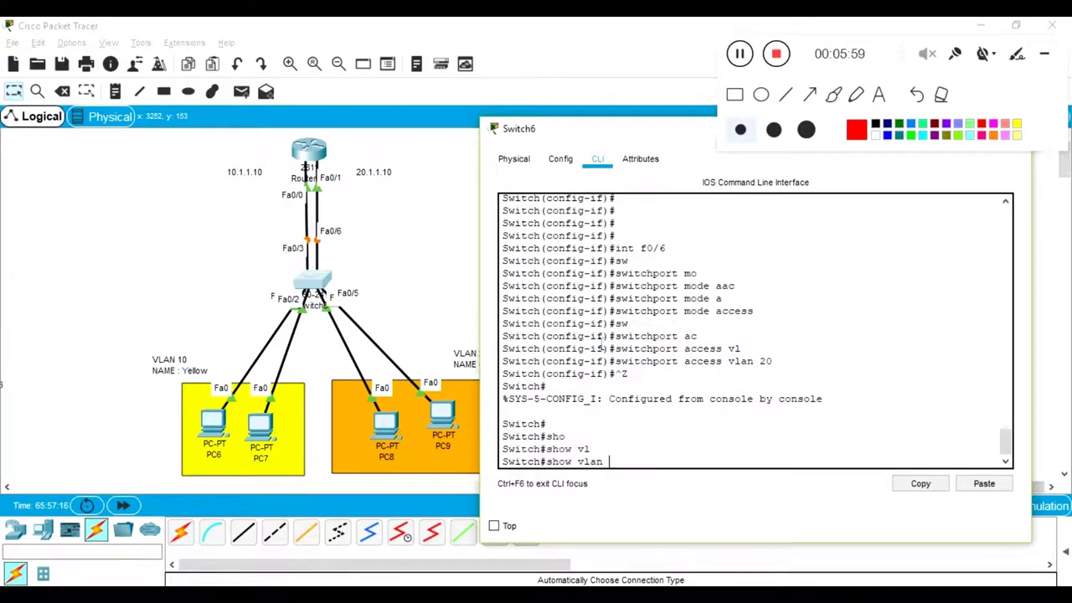
{"action": "key", "text": "Return"}
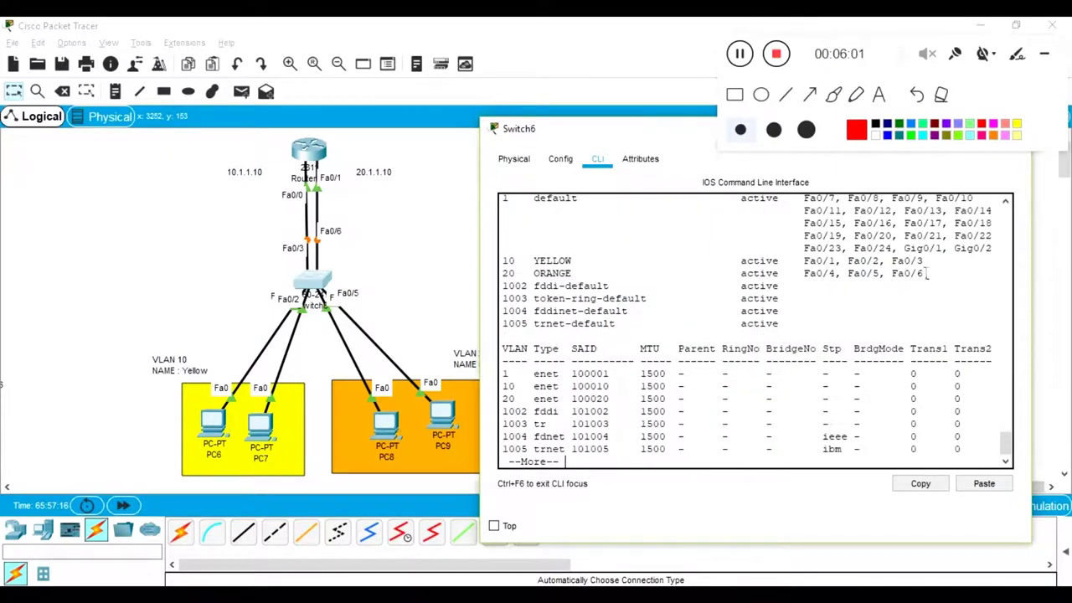
{"action": "left_click_drag", "start_coordinate": [925, 273], "coordinate": [505, 269]}
{"action": "left_click", "coordinate": [907, 276]}
{"action": "double_click", "coordinate": [905, 274]}
{"action": "left_click", "coordinate": [459, 238]}
{"action": "left_click_drag", "start_coordinate": [267, 225], "coordinate": [351, 253]}
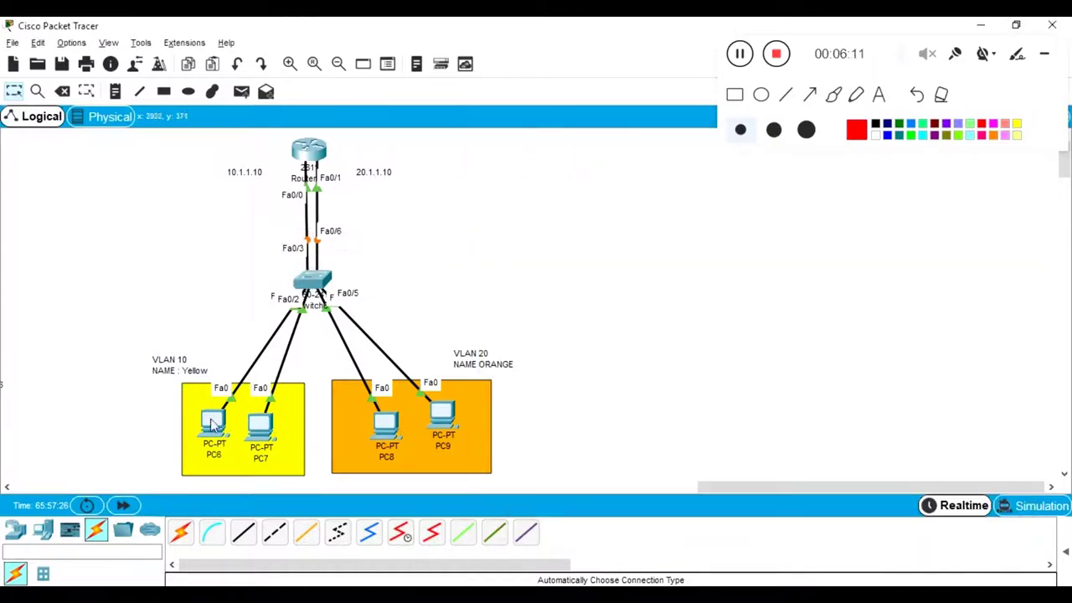
Open PC6's command prompt beside the topology and push the earlier ping output out of view with blank lines.
{"action": "left_click", "coordinate": [213, 423]}
{"action": "left_click", "coordinate": [401, 136]}
{"action": "left_click_drag", "start_coordinate": [325, 88], "coordinate": [901, 169]}
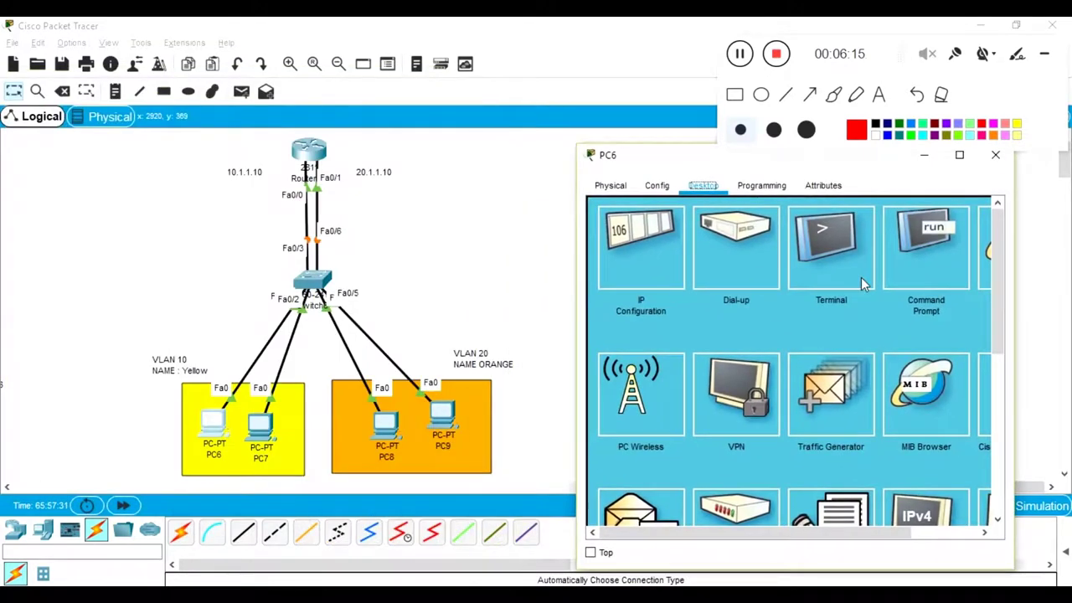
{"action": "left_click", "coordinate": [938, 278]}
{"action": "key", "text": "Return"}
{"action": "key", "text": "Return"}
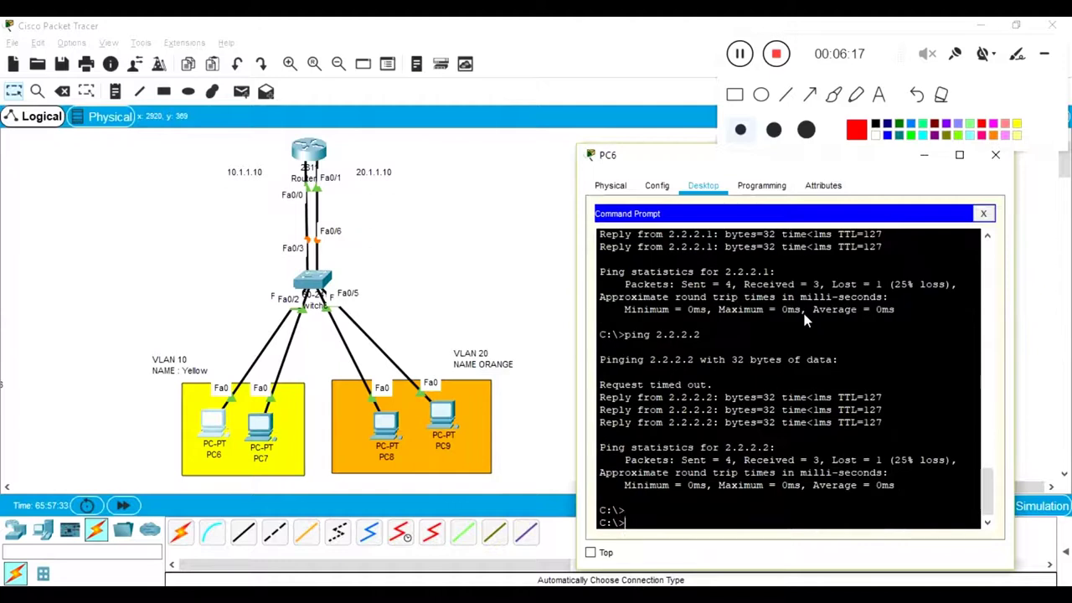
{"action": "key", "text": "Return"}
{"action": "key", "text": "Return"}
{"action": "key", "text": "Return"}
{"action": "key", "text": "Return"}
{"action": "key", "text": "Return"}
{"action": "key", "text": "Return"}
{"action": "key", "text": "Return"}
{"action": "key", "text": "Return"}
{"action": "key", "text": "Return"}
{"action": "key", "text": "Return"}
{"action": "key", "text": "Return"}
{"action": "key", "text": "Return"}
{"action": "key", "text": "Return"}
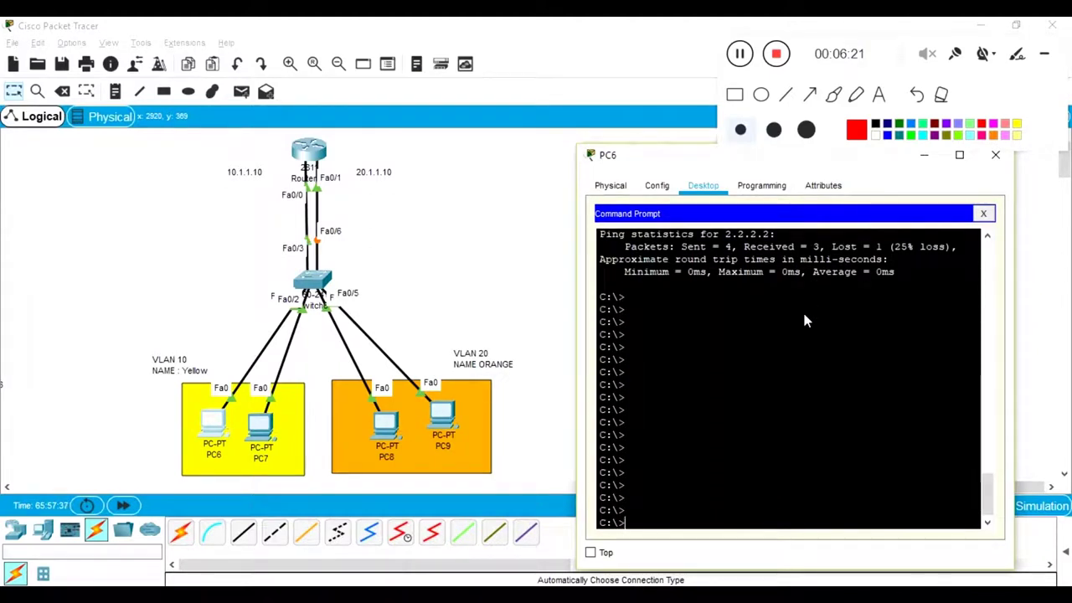
Ping 2.2.2.1 from PC6 to test connectivity from VLAN 10 to VLAN 20.
{"action": "type", "text": "ping"}
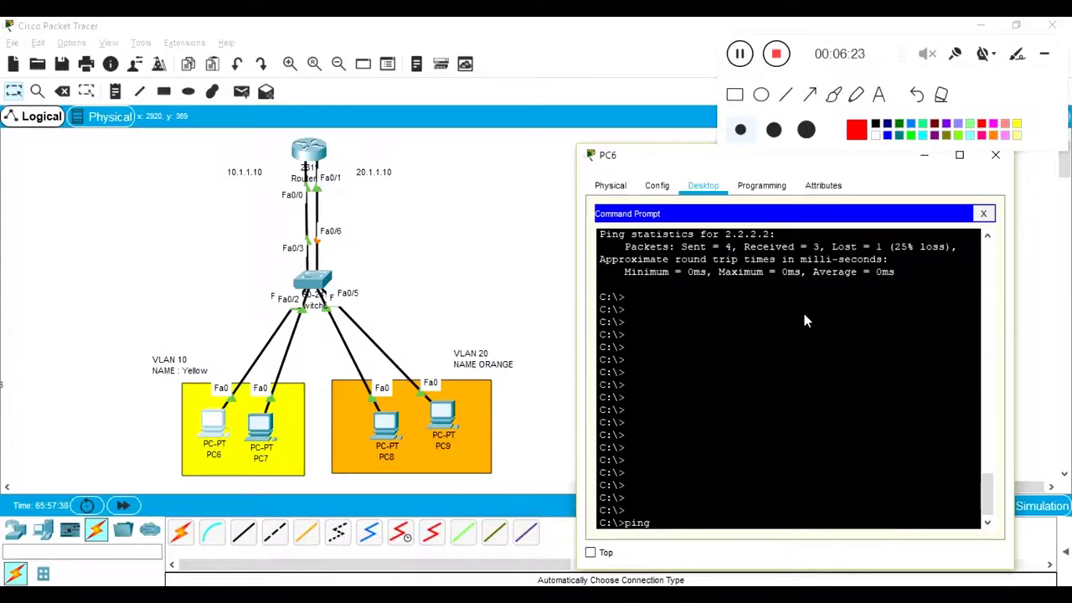
{"action": "type", "text": " 20.1."}
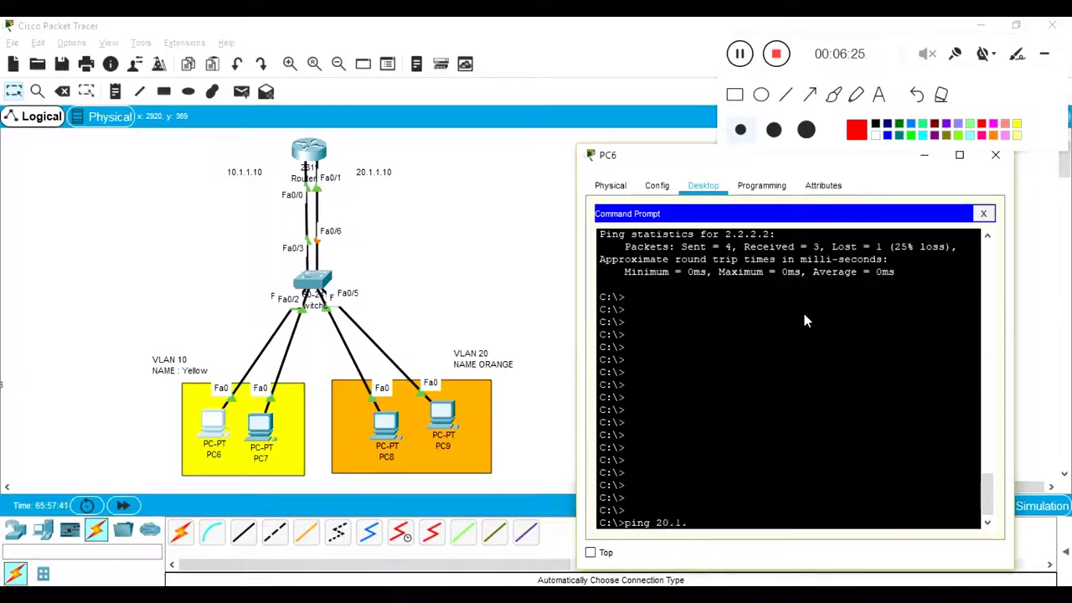
{"action": "key", "text": "BackSpace"}
{"action": "key", "text": "BackSpace"}
{"action": "key", "text": "BackSpace"}
{"action": "key", "text": "BackSpace"}
{"action": "type", "text": ".2.2.1"}
{"action": "key", "text": "Return"}
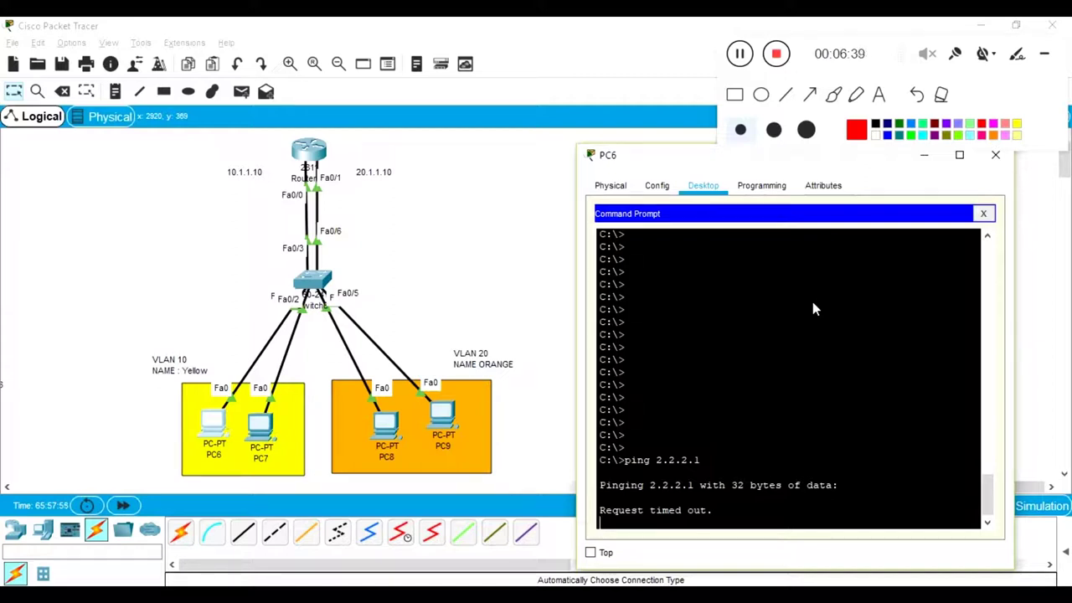
{"action": "triple_click", "coordinate": [689, 512]}
{"action": "left_click", "coordinate": [687, 512]}
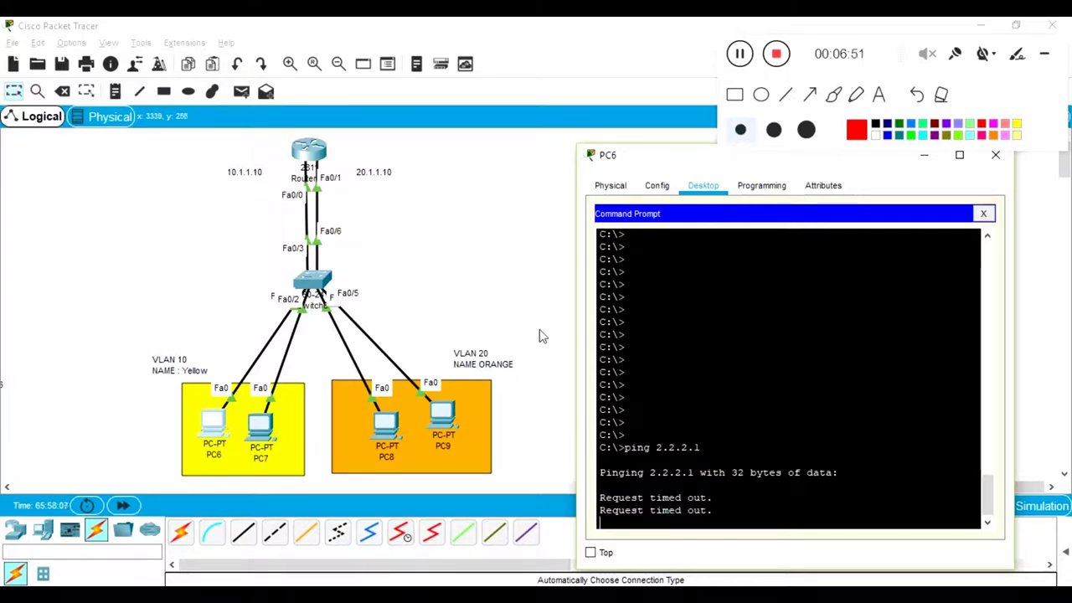
Check the IP address and default gateway settings of PC8 and PC9 in VLAN 20.
{"action": "left_click", "coordinate": [396, 427]}
{"action": "left_click", "coordinate": [576, 285]}
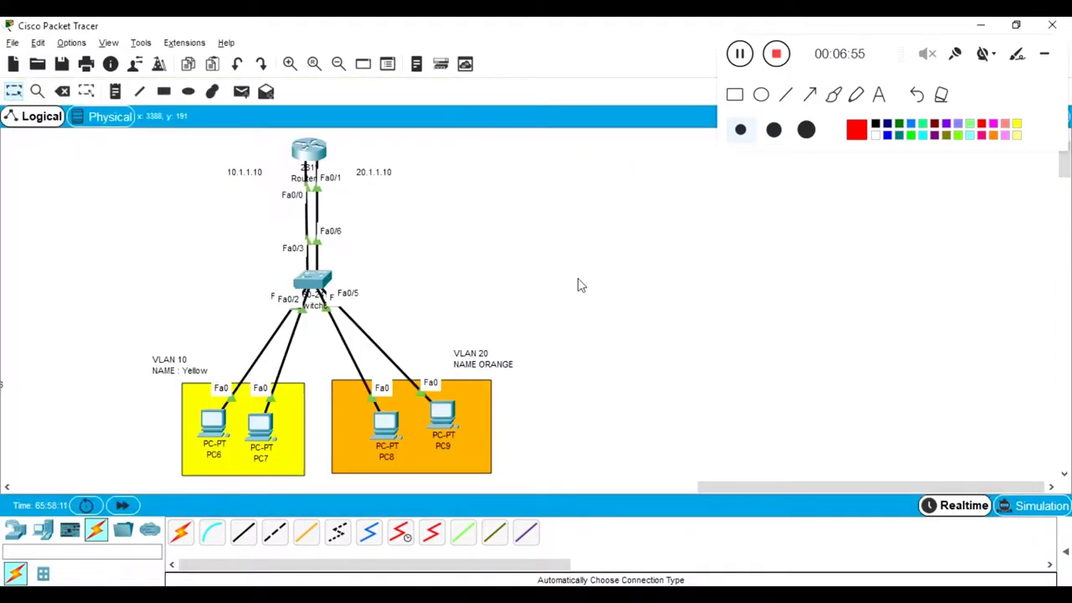
{"action": "left_click", "coordinate": [387, 433]}
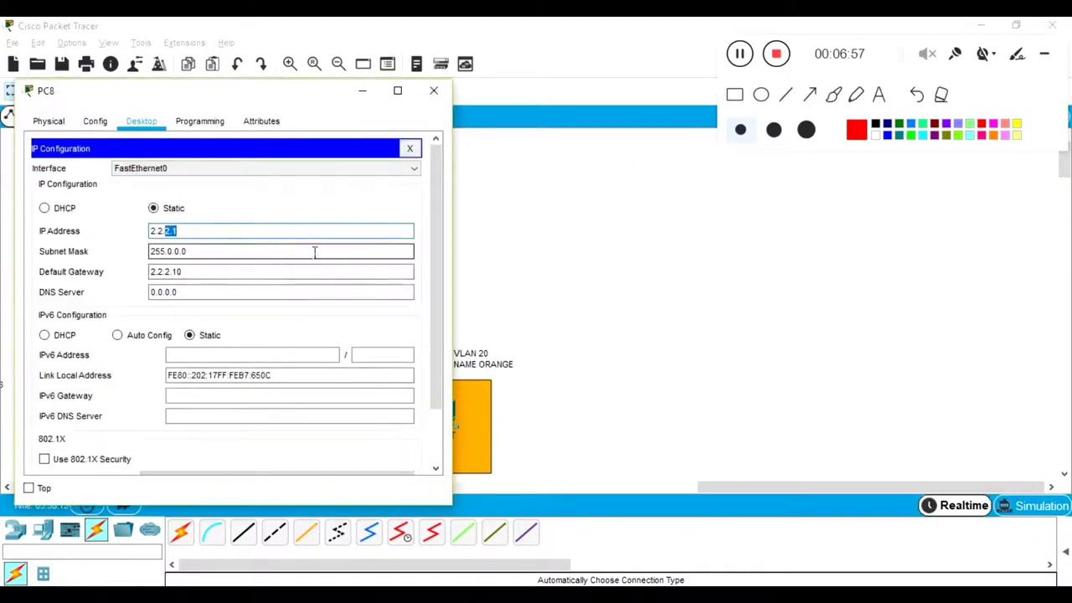
{"action": "left_click", "coordinate": [480, 412]}
{"action": "left_click", "coordinate": [441, 414]}
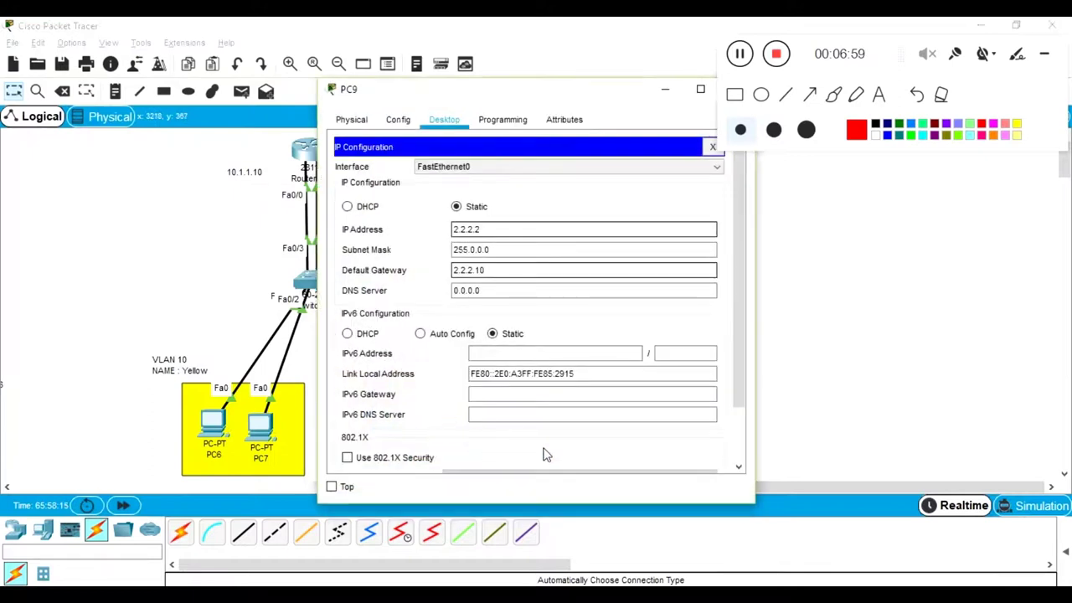
{"action": "left_click", "coordinate": [823, 268]}
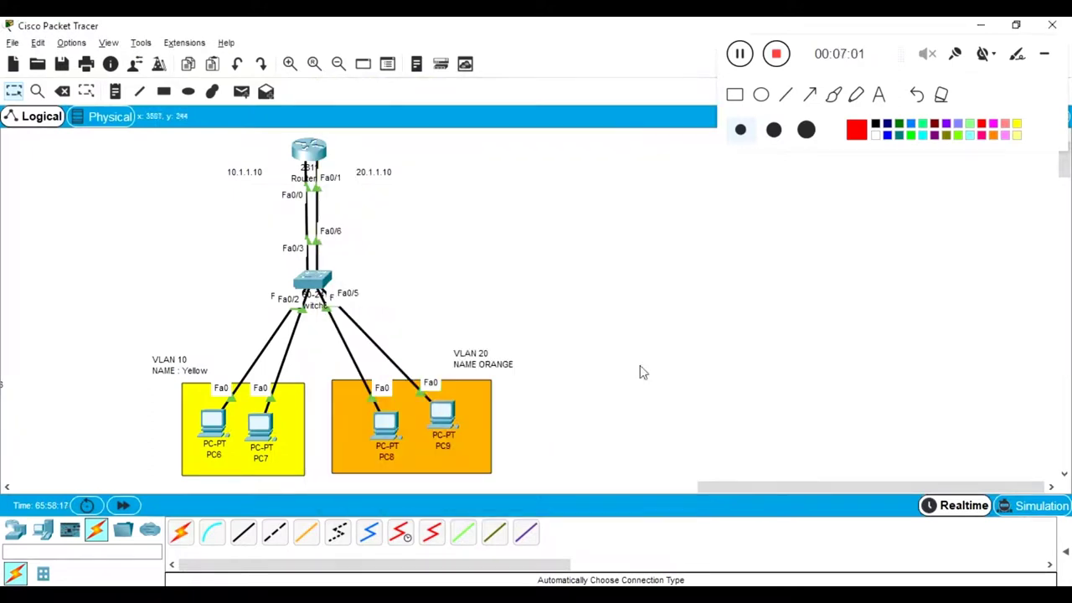
Review PC8's IP address and default gateway in its IP configuration.
{"action": "left_click", "coordinate": [364, 432]}
{"action": "left_click", "coordinate": [381, 425]}
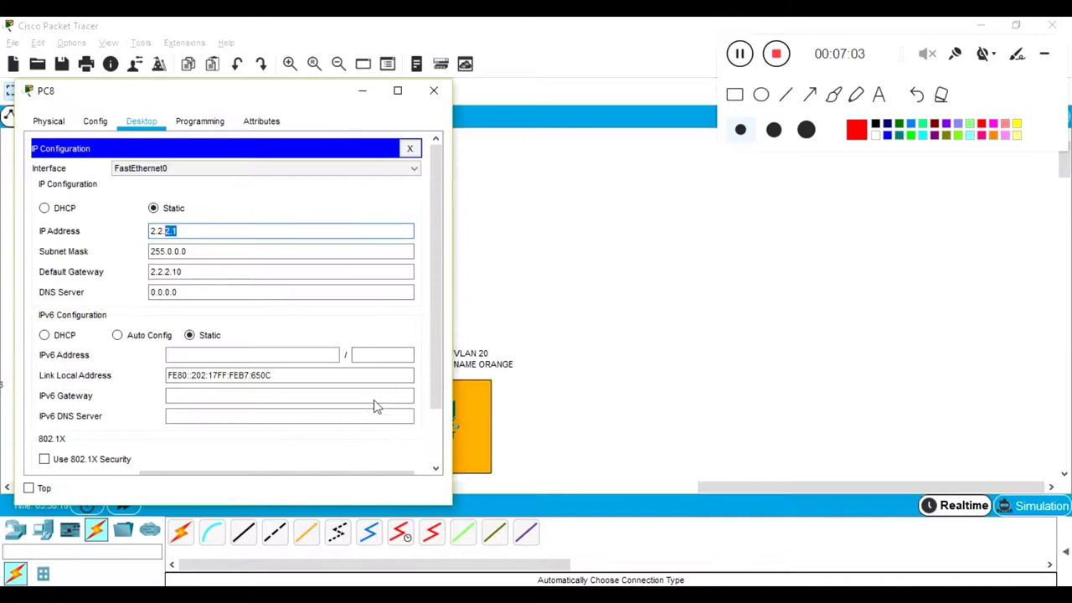
{"action": "left_click_drag", "start_coordinate": [205, 276], "coordinate": [150, 272]}
{"action": "left_click", "coordinate": [590, 269]}
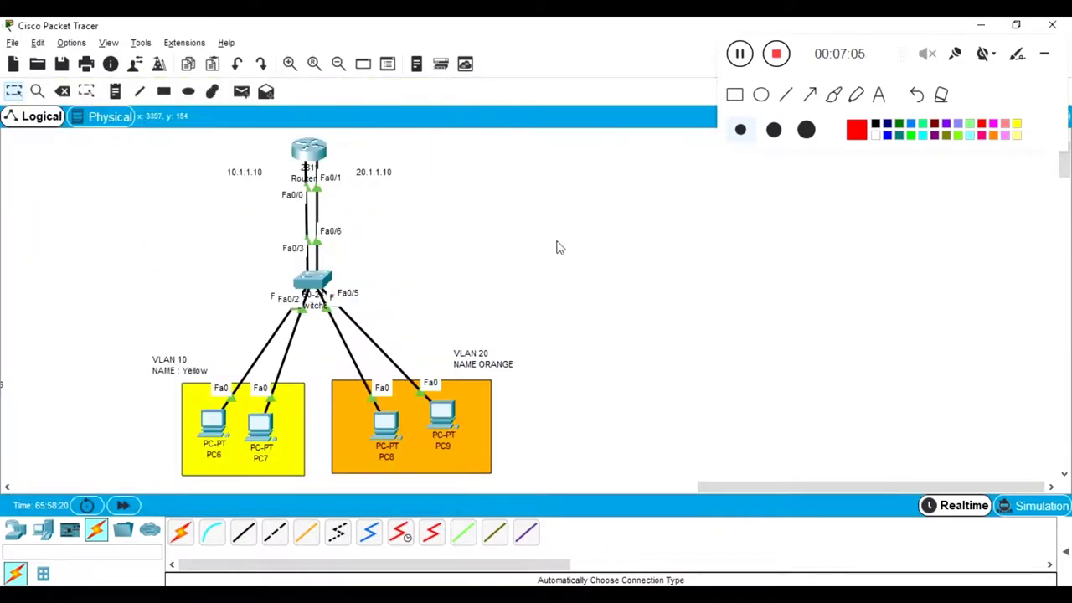
Change the address label beside the router's Fa0/1 link to 2.1.1.10.
{"action": "left_click", "coordinate": [373, 191]}
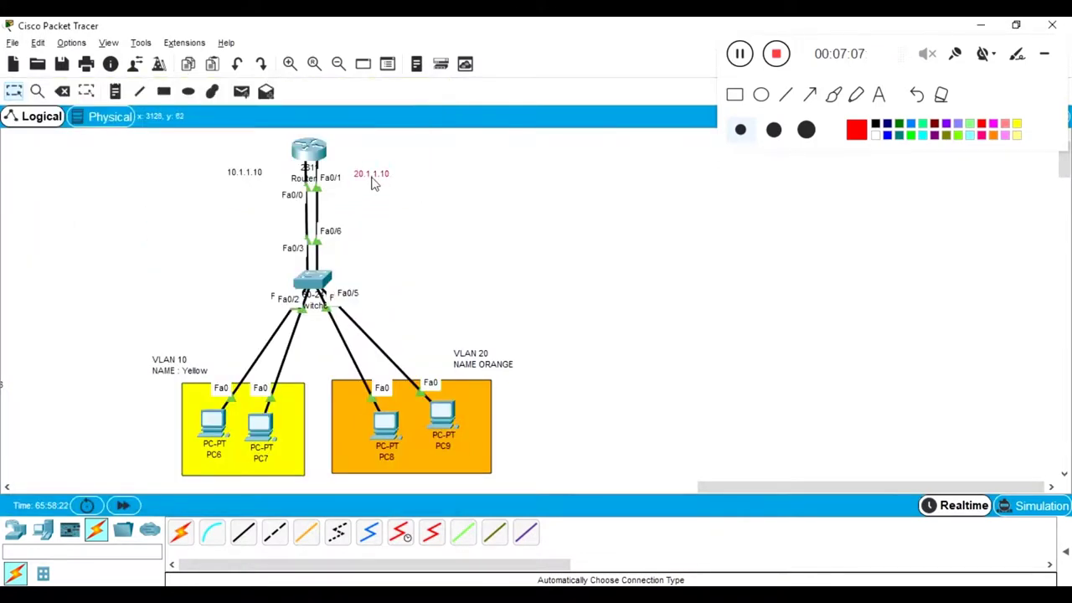
{"action": "double_click", "coordinate": [351, 178]}
{"action": "double_click", "coordinate": [355, 172]}
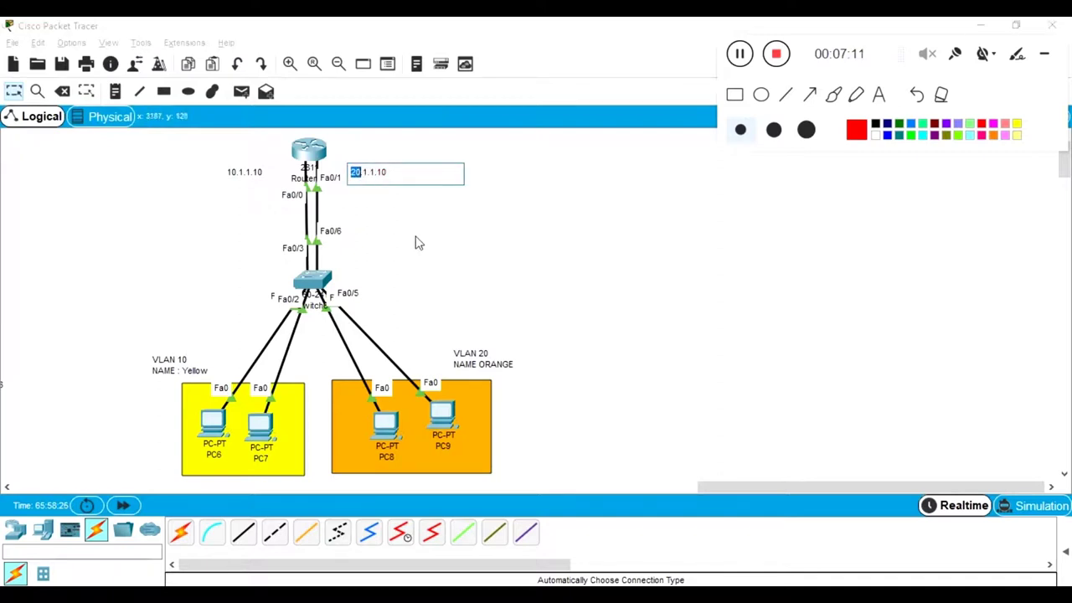
{"action": "type", "text": "2"}
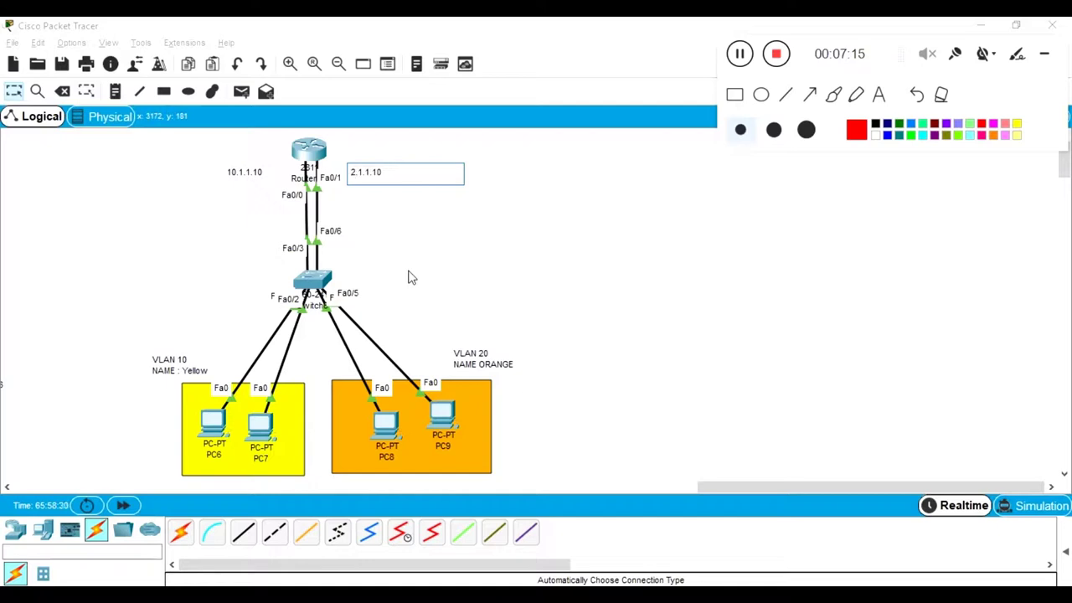
{"action": "left_click", "coordinate": [399, 213]}
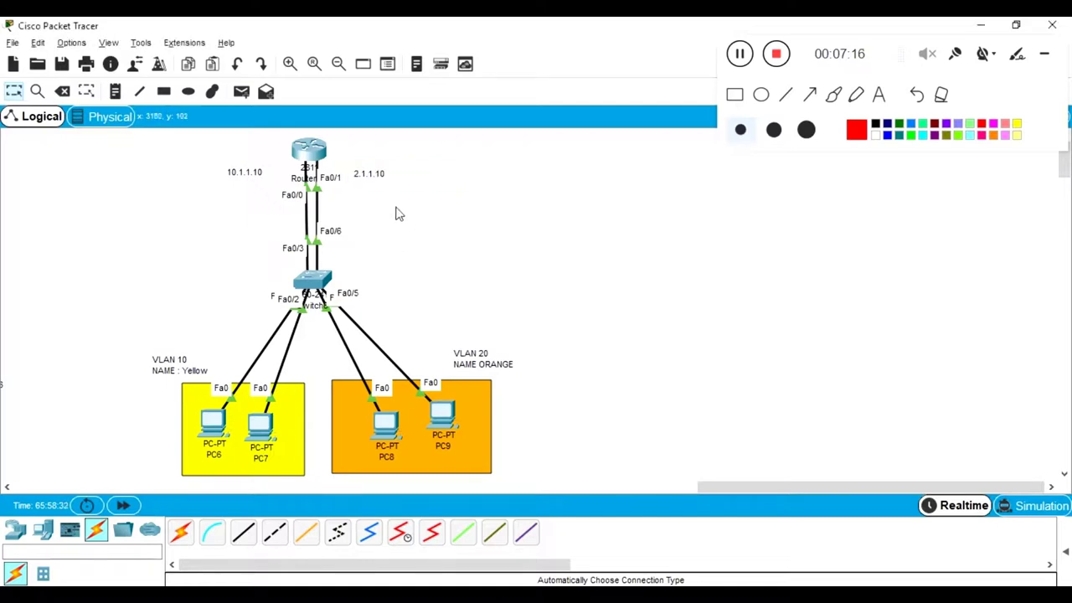
Display the router's IP interface summary and check the addresses of its FastEthernet interfaces.
{"action": "left_click", "coordinate": [321, 160]}
{"action": "left_click_drag", "start_coordinate": [718, 232], "coordinate": [871, 238]}
{"action": "left_click", "coordinate": [726, 428]}
{"action": "type", "text": "sh ip int br"}
{"action": "key", "text": "Tab"}
{"action": "key", "text": "Return"}
{"action": "key", "text": "Return"}
{"action": "key", "text": "Return"}
{"action": "key", "text": "Return"}
{"action": "type", "text": "conf t"}
{"action": "key", "text": "Return"}
{"action": "left_click_drag", "start_coordinate": [512, 324], "coordinate": [375, 337]}
{"action": "type", "text": "in"}
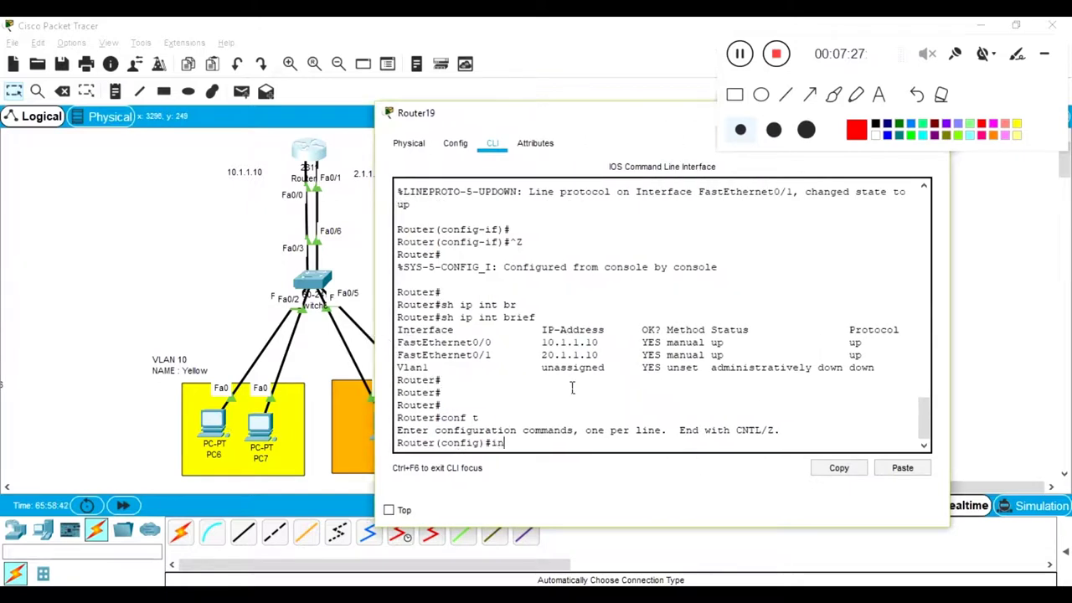
{"action": "type", "text": "t"}
{"action": "left_click_drag", "start_coordinate": [542, 343], "coordinate": [621, 350]}
{"action": "left_click", "coordinate": [235, 309]}
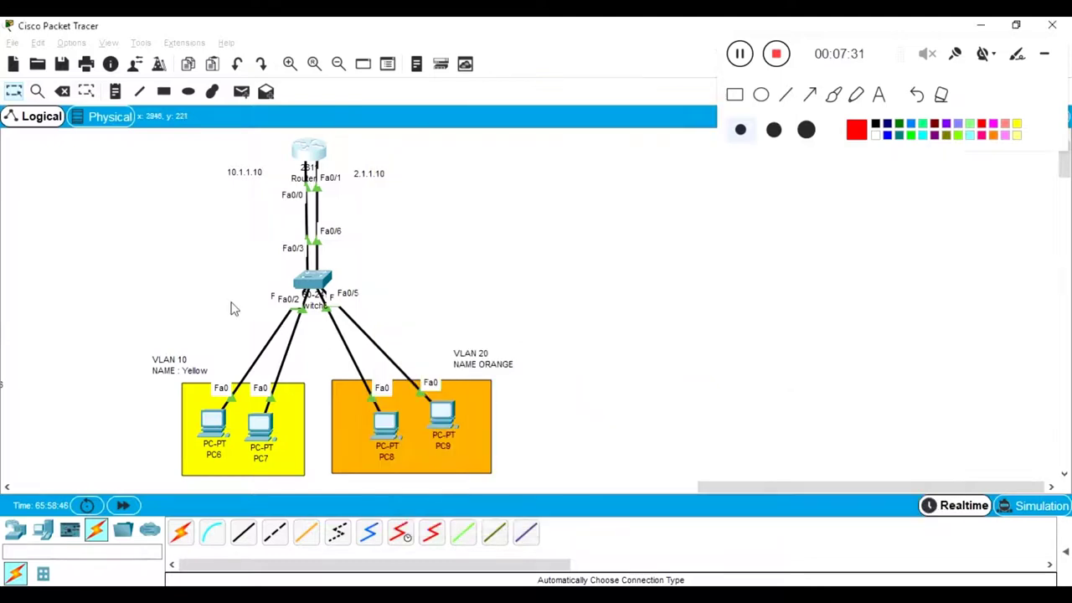
Check PC6's IP address and default gateway settings in VLAN 10.
{"action": "left_click", "coordinate": [216, 423]}
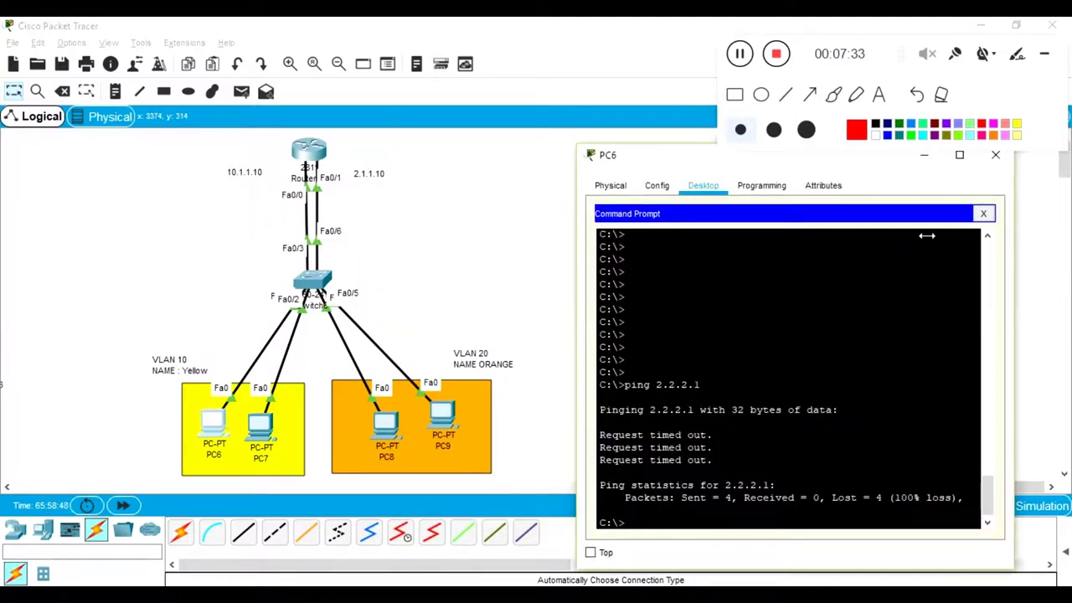
{"action": "left_click", "coordinate": [982, 217]}
{"action": "left_click", "coordinate": [624, 261]}
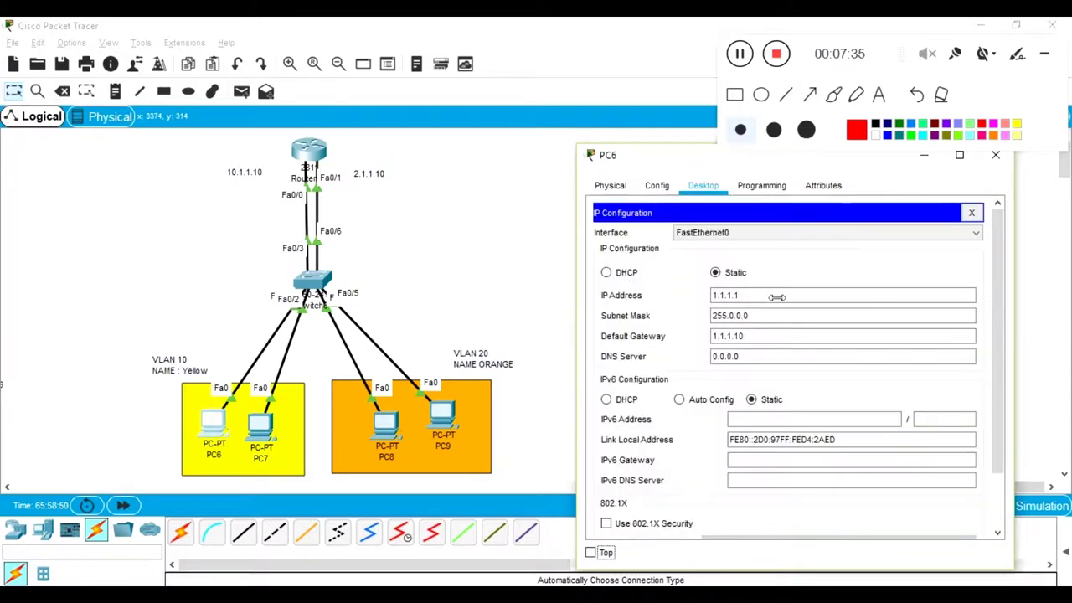
{"action": "left_click_drag", "start_coordinate": [778, 297], "coordinate": [662, 296]}
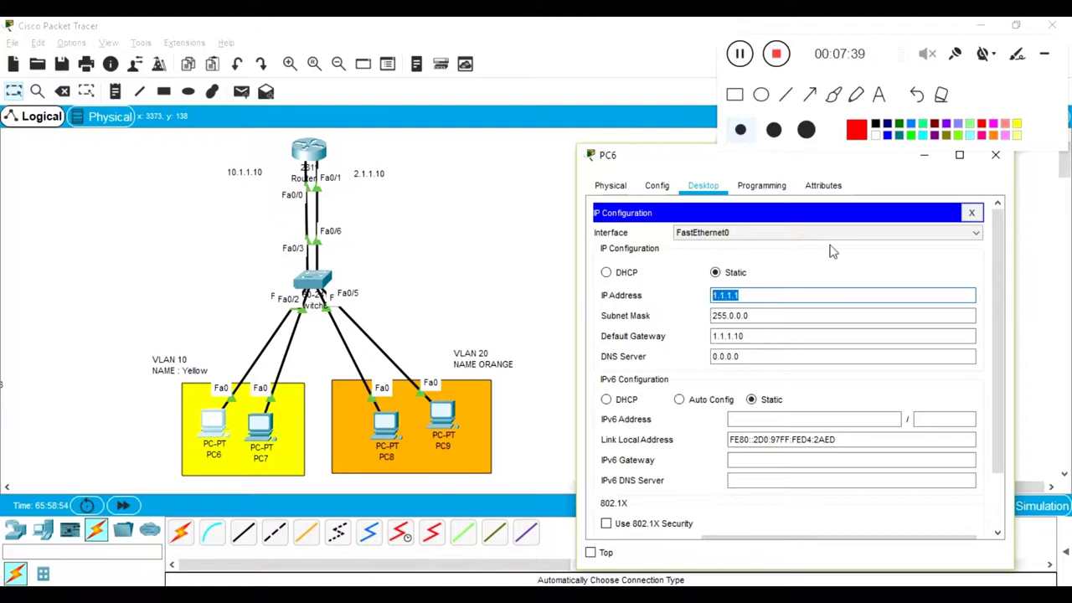
{"action": "left_click", "coordinate": [972, 213]}
{"action": "left_click", "coordinate": [447, 216]}
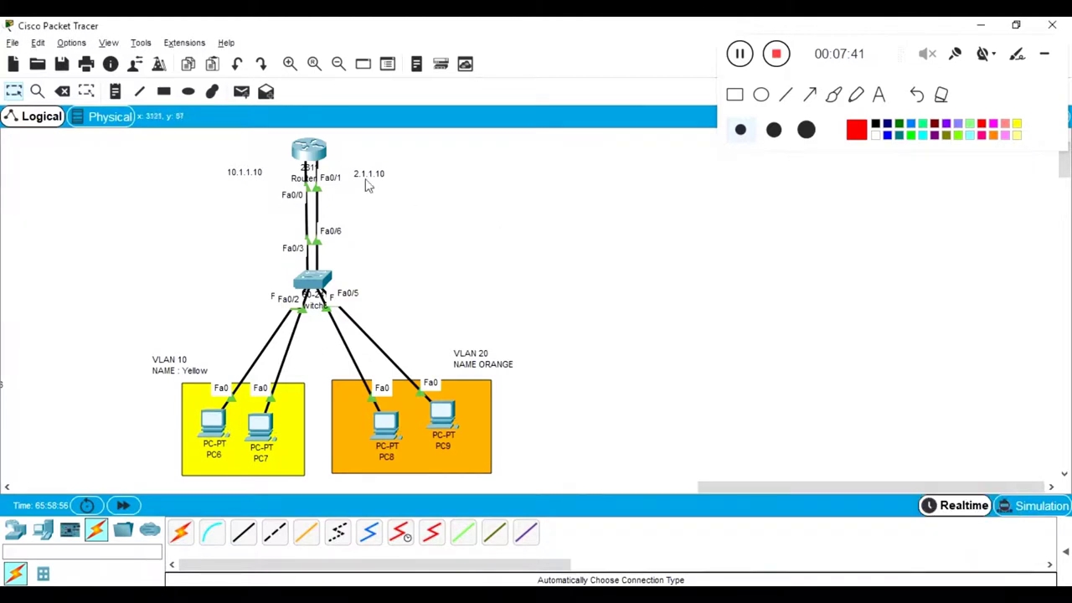
Assign IP address 1.1.1.10 with mask 255.0.0.0 to the router's FastEthernet0/0 interface.
{"action": "left_click", "coordinate": [318, 160]}
{"action": "left_click", "coordinate": [774, 367]}
{"action": "key", "text": "ctrl+z"}
{"action": "type", "text": "conf t"}
{"action": "key", "text": "Return"}
{"action": "type", "text": "int f0/0"}
{"action": "key", "text": "Return"}
{"action": "type", "text": "i a"}
{"action": "key", "text": "BackSpace"}
{"action": "key", "text": "BackSpace"}
{"action": "type", "text": "p add"}
{"action": "key", "text": "Tab"}
{"action": "type", "text": "1.1.1.10 255.0."}
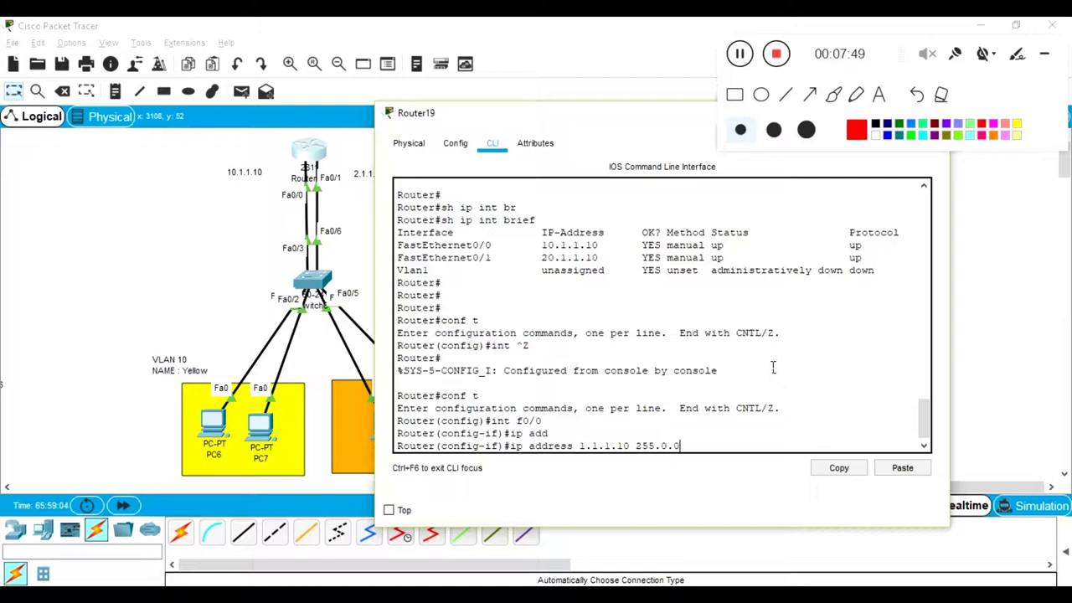
{"action": "type", "text": "0.0"}
{"action": "key", "text": "Return"}
Enable the router's FastEthernet0/0 interface with no shutdown.
{"action": "type", "text": "no sh"}
{"action": "key", "text": "Tab"}
{"action": "key", "text": "Return"}
{"action": "key", "text": "Return"}
{"action": "key", "text": "Return"}
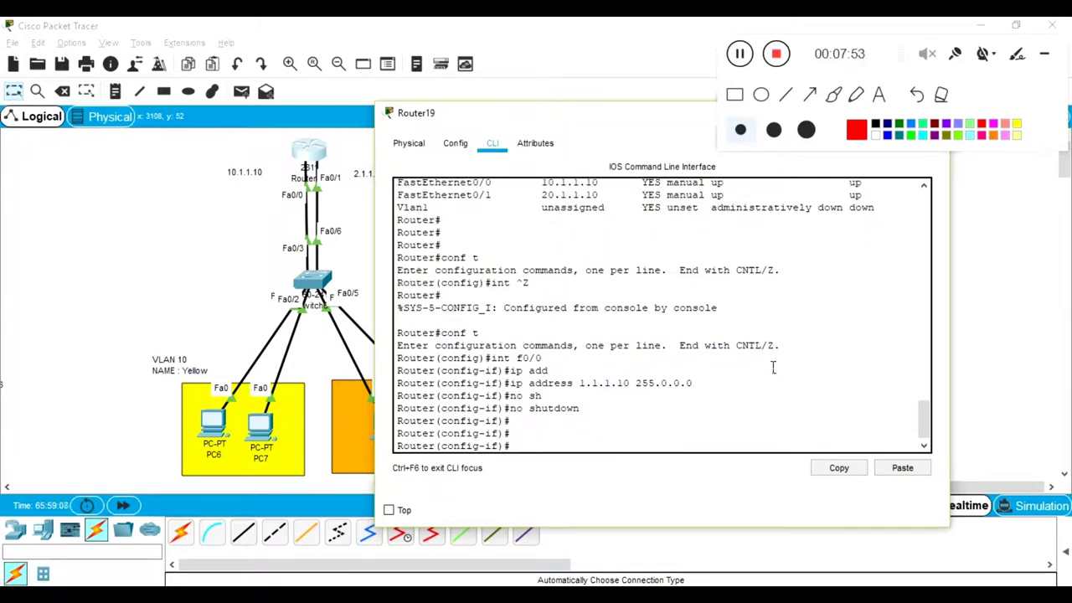
Assign IP address 2.2.2.10 with mask 255.0.0.0 to the router's FastEthernet0/1 interface.
{"action": "type", "text": "int f0/1"}
{"action": "key", "text": "Return"}
{"action": "type", "text": "ip add"}
{"action": "key", "text": "Tab"}
{"action": "type", "text": "2.2.2.10 255.0.0.0"}
{"action": "key", "text": "Return"}
Enable FastEthernet0/1 with no shutdown, leave configuration mode and close the router window.
{"action": "type", "text": "no sh"}
{"action": "key", "text": "Tab"}
{"action": "key", "text": "Return"}
{"action": "type", "text": "ex"}
{"action": "key", "text": "Tab"}
{"action": "key", "text": "Return"}
{"action": "key", "text": "ctrl+z"}
{"action": "key", "text": "Return"}
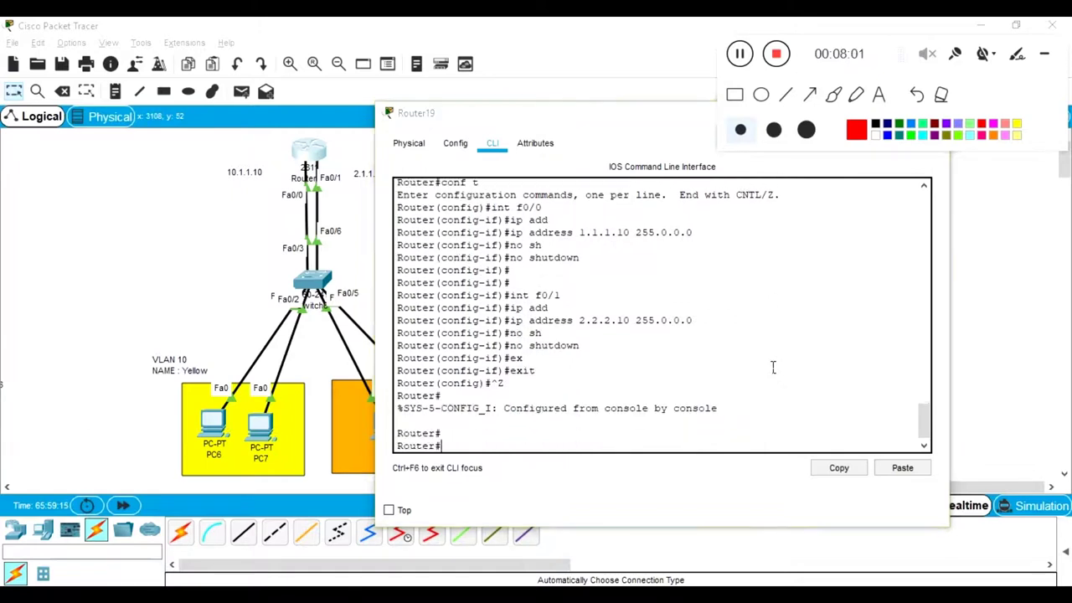
{"action": "key", "text": "alt+F4"}
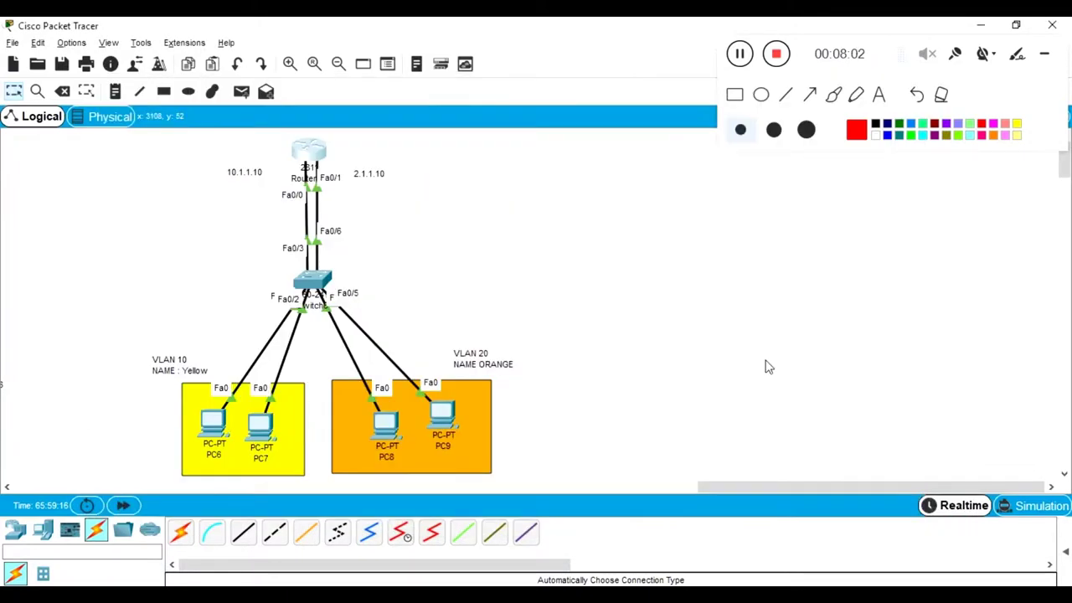
Ping 2.2.2.1 from PC6's command prompt again to test routing from VLAN 10 to VLAN 20.
{"action": "left_click", "coordinate": [209, 424]}
{"action": "left_click", "coordinate": [925, 247]}
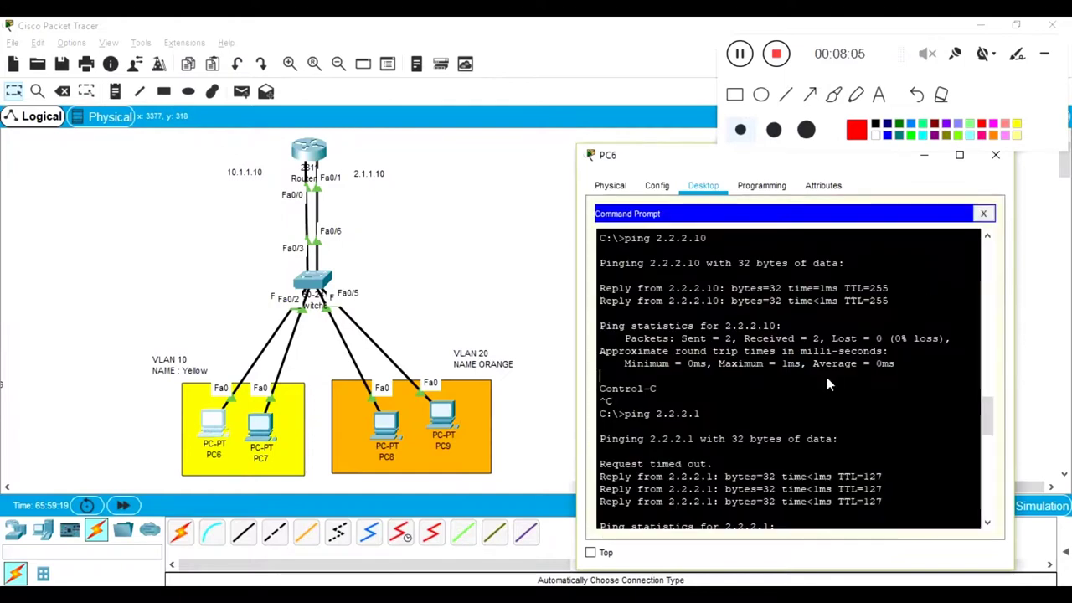
{"action": "key", "text": "Up"}
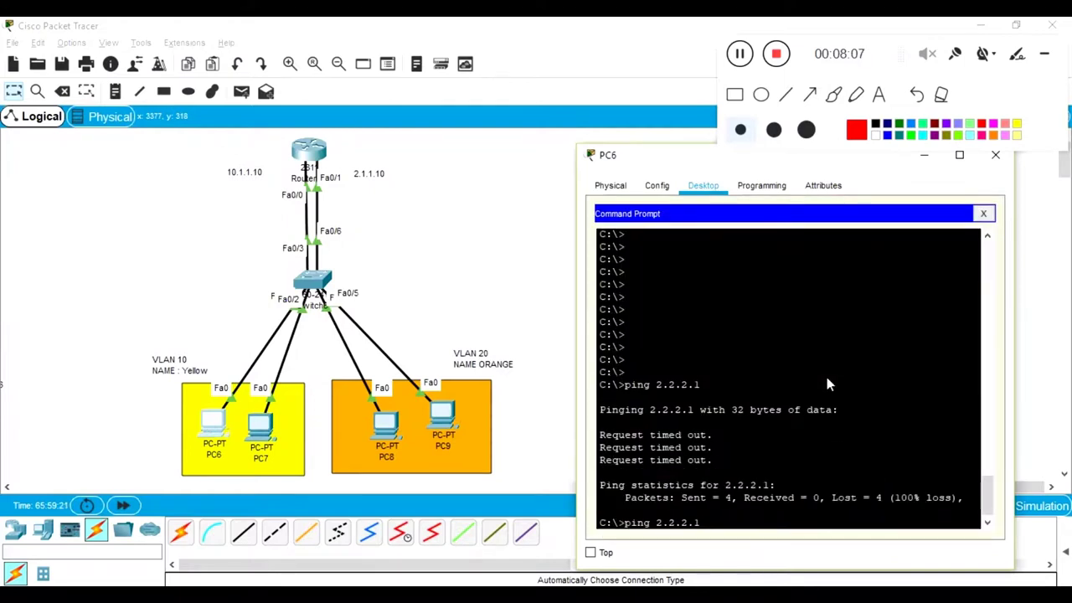
{"action": "key", "text": "Return"}
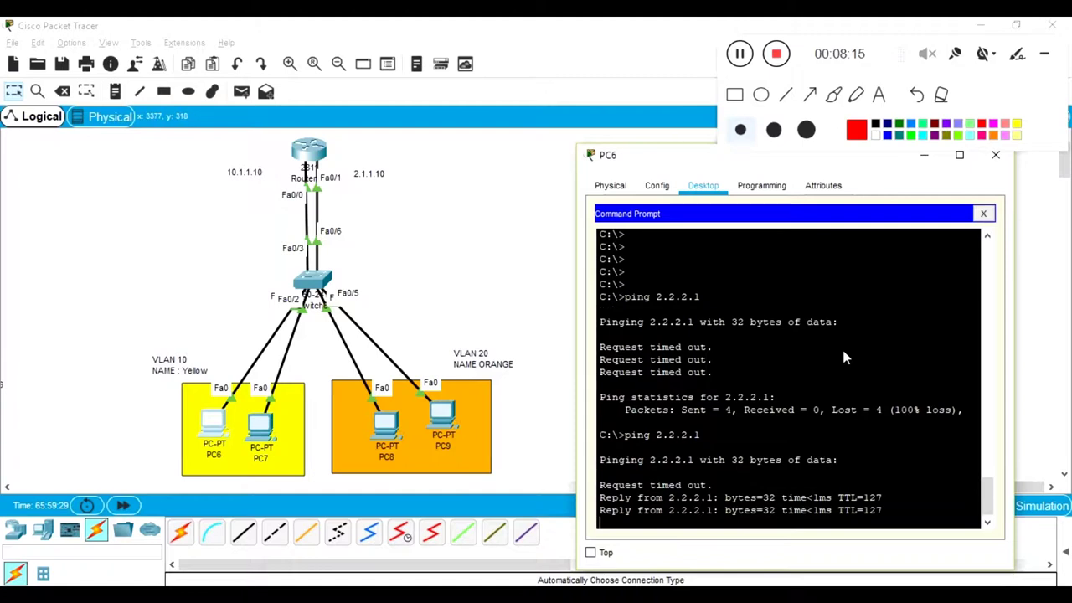
{"action": "key", "text": "Return"}
Ping 2.2.2.2 from PC6 and interrupt the ping after a few packets.
{"action": "key", "text": "Up"}
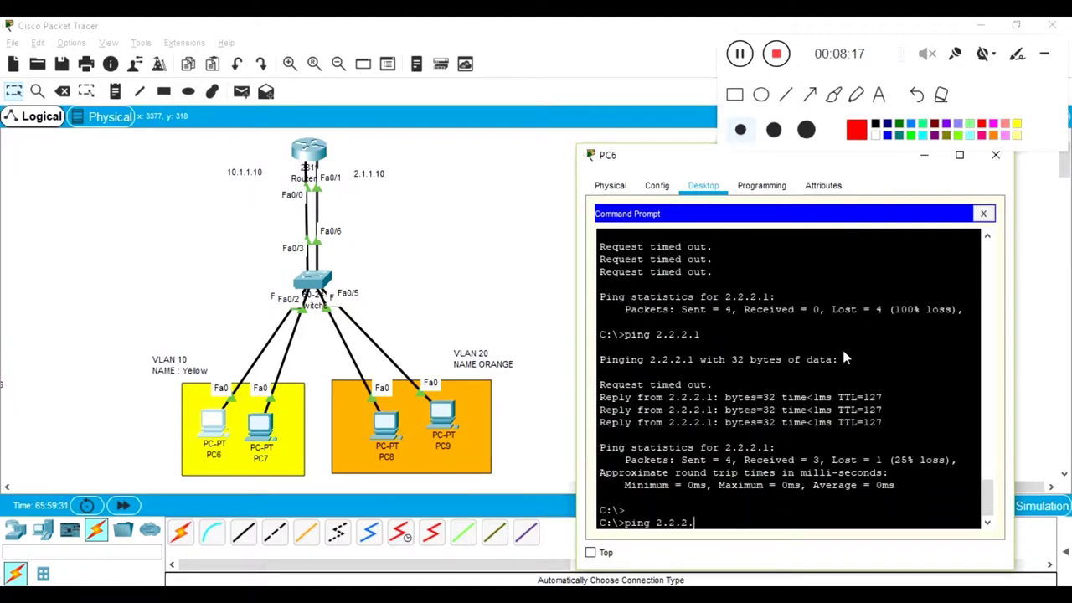
{"action": "type", "text": "2"}
{"action": "key", "text": "Return"}
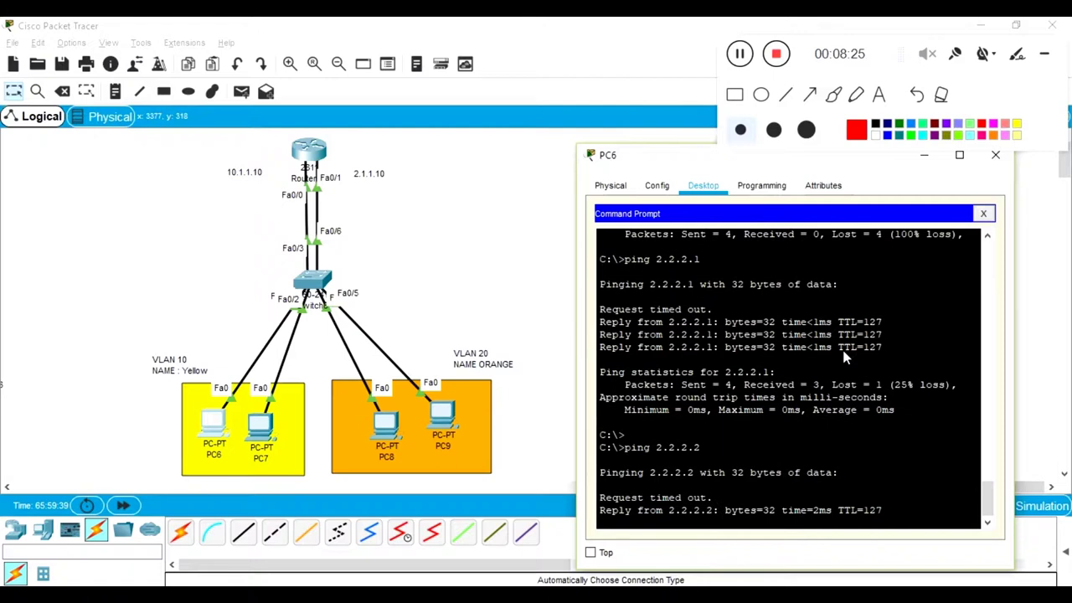
{"action": "key", "text": "ctrl+c"}
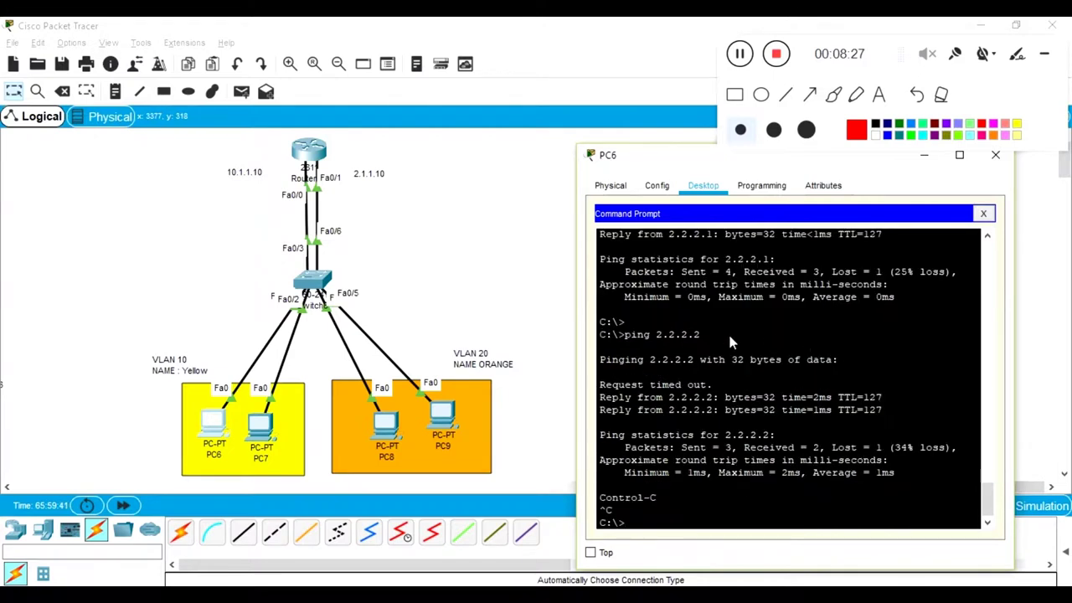
Check PC9's IP address and default gateway, and close its IP configuration.
{"action": "left_click", "coordinate": [474, 387]}
{"action": "left_click", "coordinate": [441, 418]}
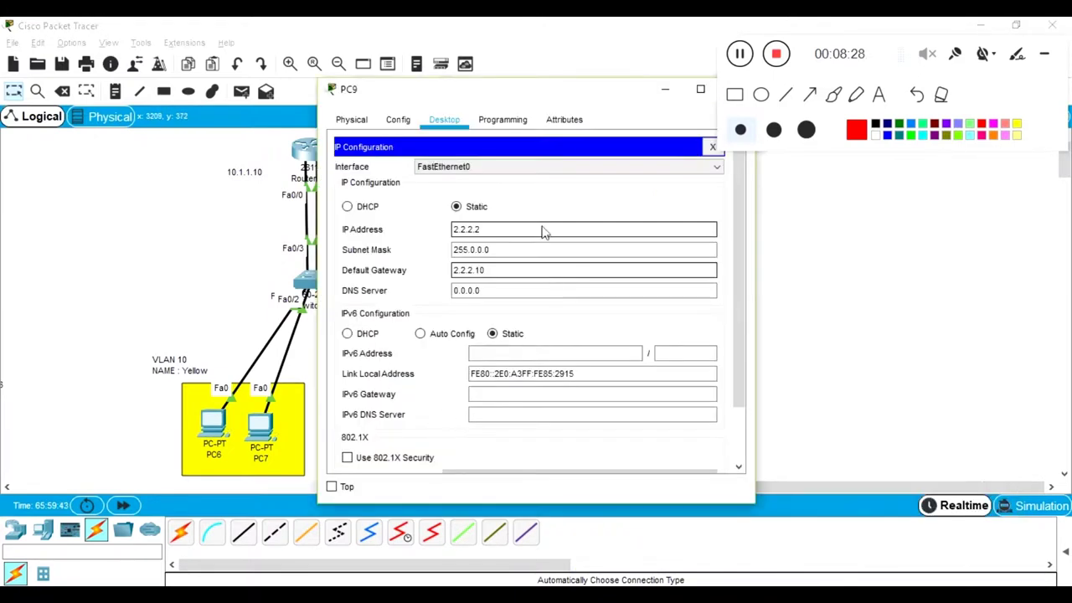
{"action": "left_click", "coordinate": [711, 144]}
Ping 1.1.1.1 from PC9's command prompt to test routing from VLAN 20 to VLAN 10.
{"action": "left_click_drag", "start_coordinate": [570, 94], "coordinate": [733, 139]}
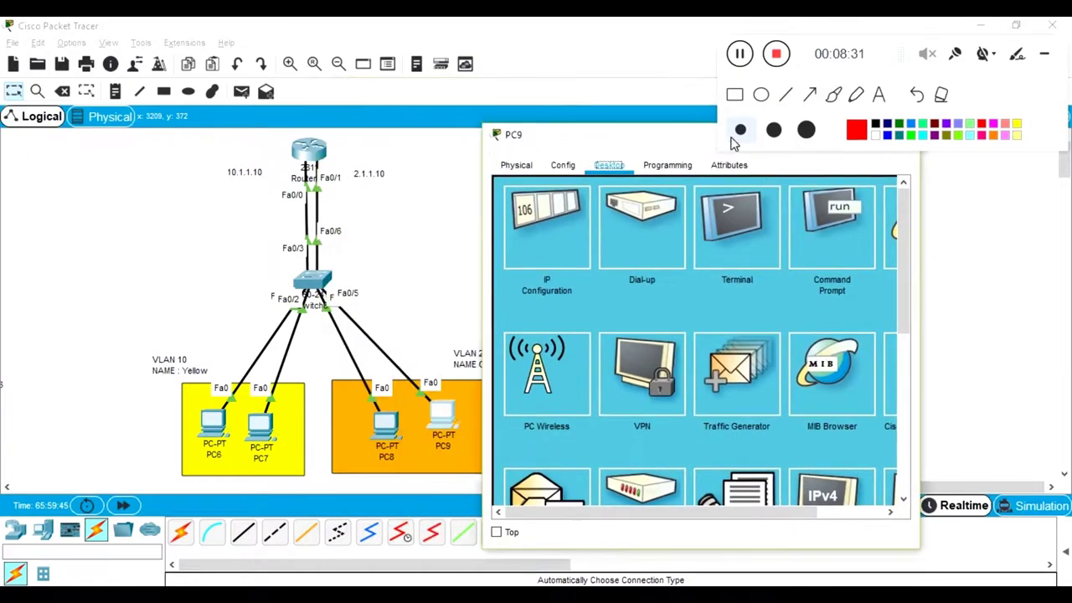
{"action": "left_click", "coordinate": [831, 233]}
{"action": "type", "text": "pin"}
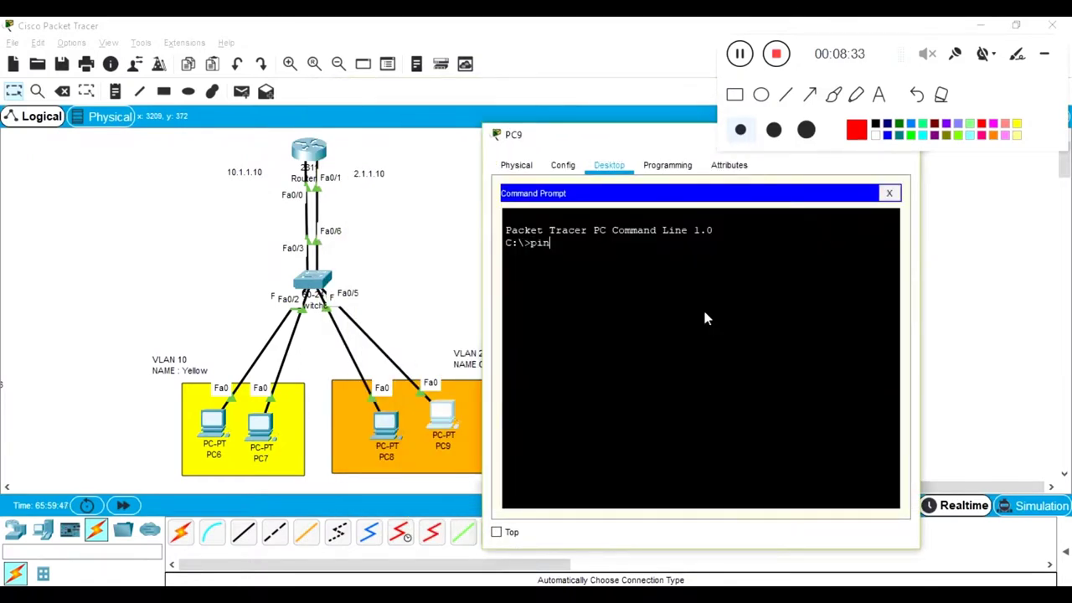
{"action": "type", "text": "g 1.1.1.1."}
{"action": "key", "text": "Return"}
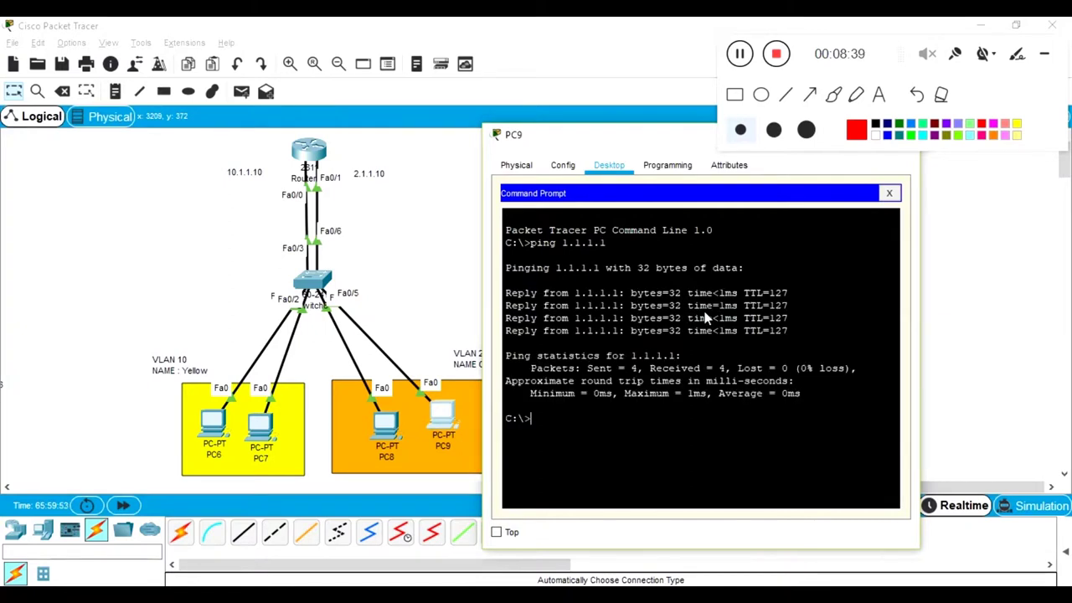
{"action": "left_click", "coordinate": [403, 226]}
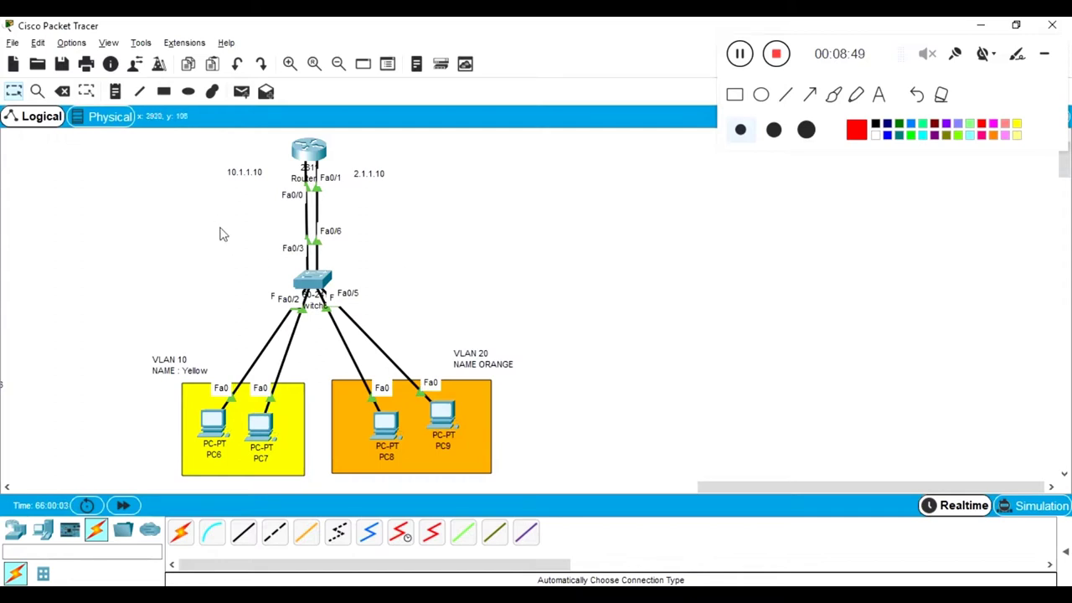
Try to add a third automatically chosen cable between the router and the switch.
{"action": "left_click_drag", "start_coordinate": [523, 371], "coordinate": [641, 473]}
{"action": "left_click", "coordinate": [179, 534]}
{"action": "left_click", "coordinate": [315, 159]}
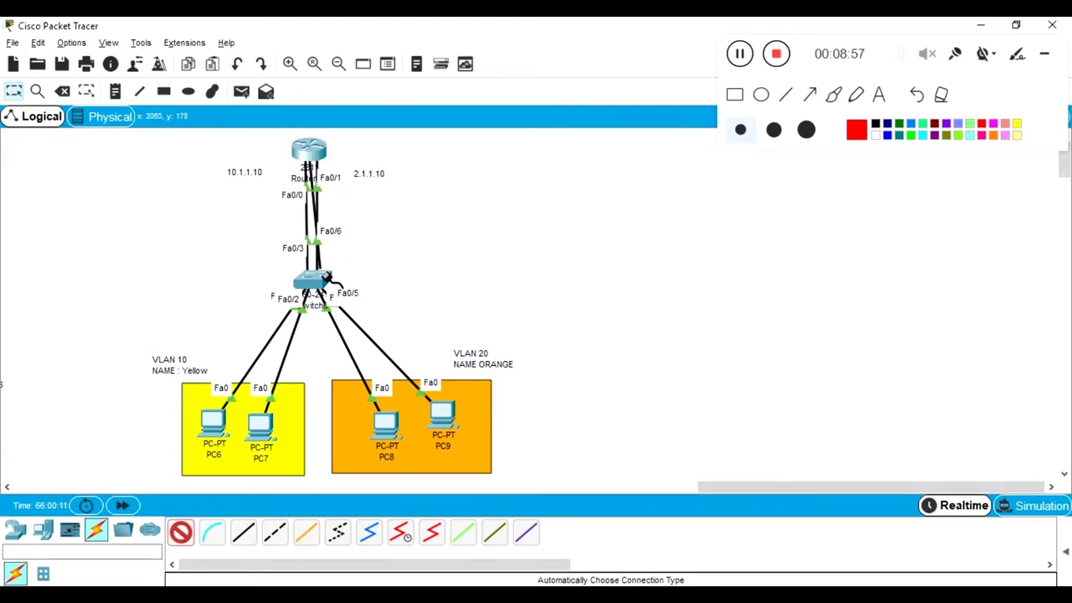
{"action": "left_click", "coordinate": [325, 279]}
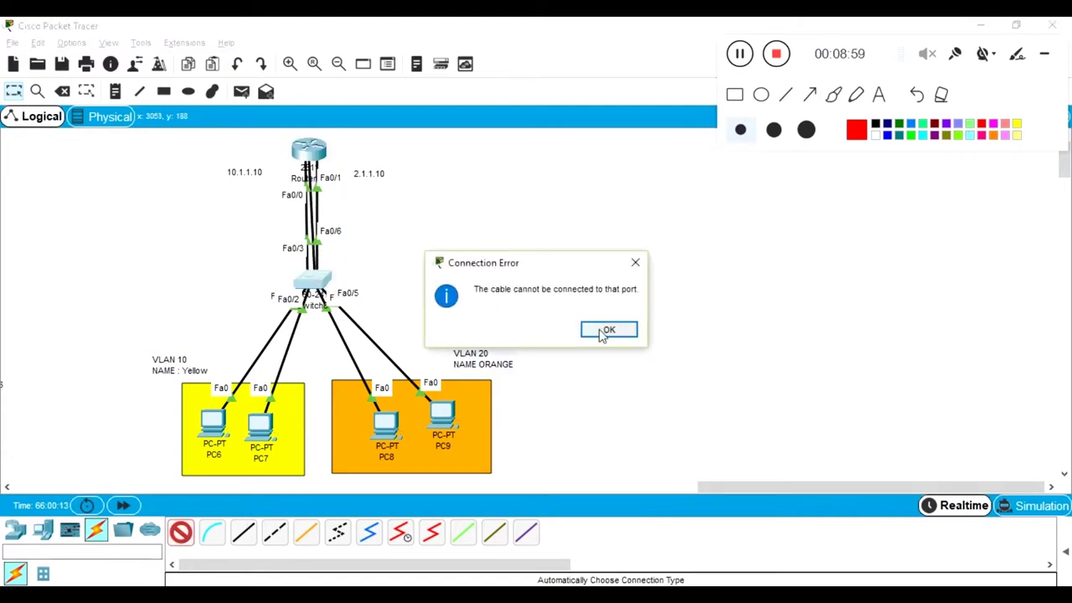
{"action": "left_click", "coordinate": [603, 332]}
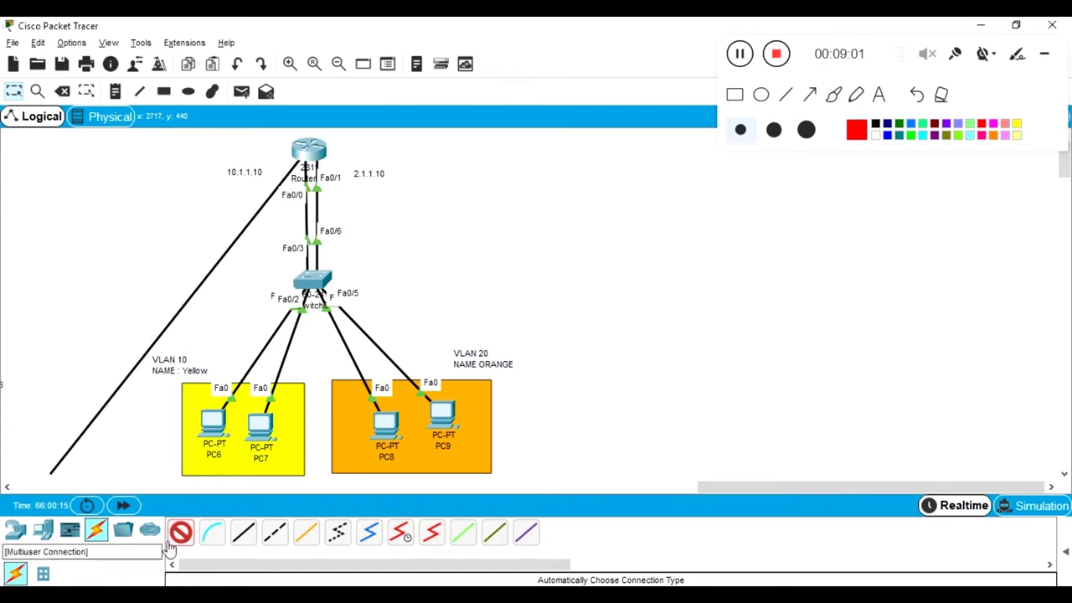
{"action": "left_click", "coordinate": [180, 533]}
Save the router's running configuration with the write command.
{"action": "mouse_move", "coordinate": [311, 163]}
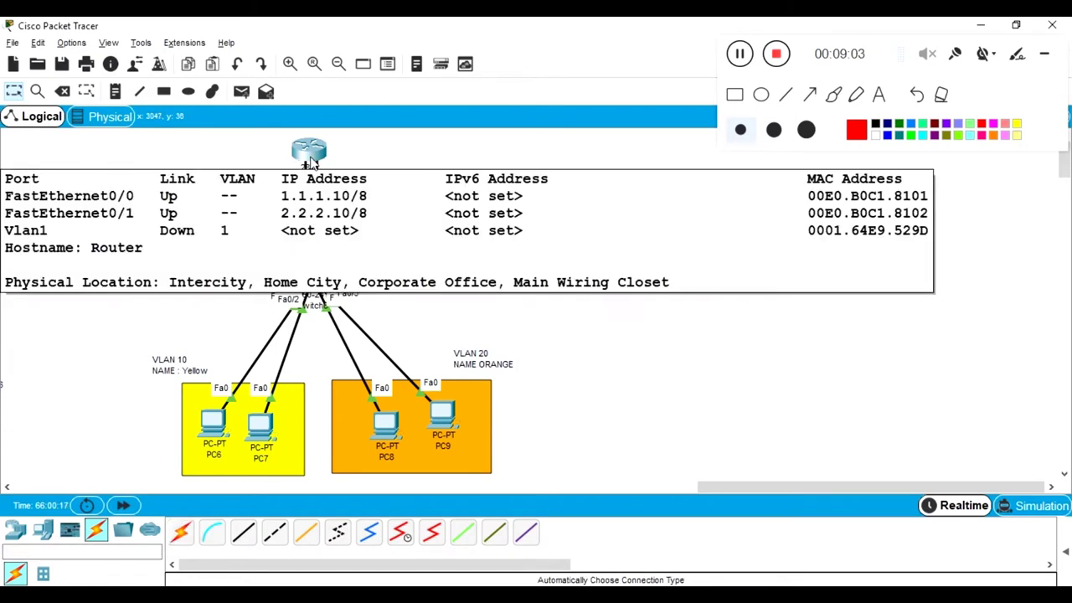
{"action": "left_click", "coordinate": [310, 159]}
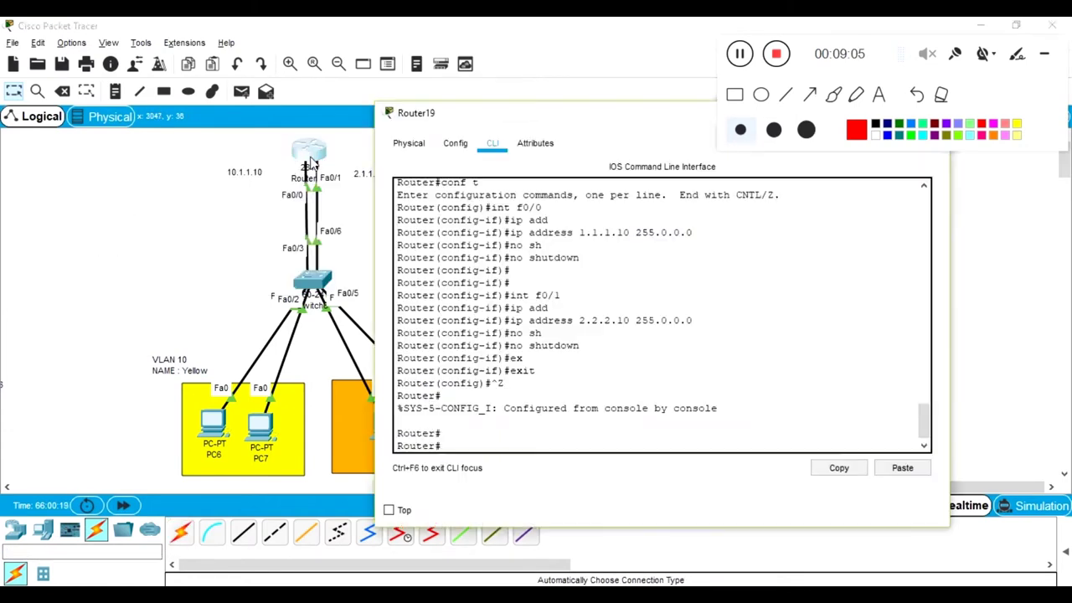
{"action": "type", "text": "wr"}
{"action": "key", "text": "Tab"}
{"action": "key", "text": "Return"}
{"action": "key", "text": "Return"}
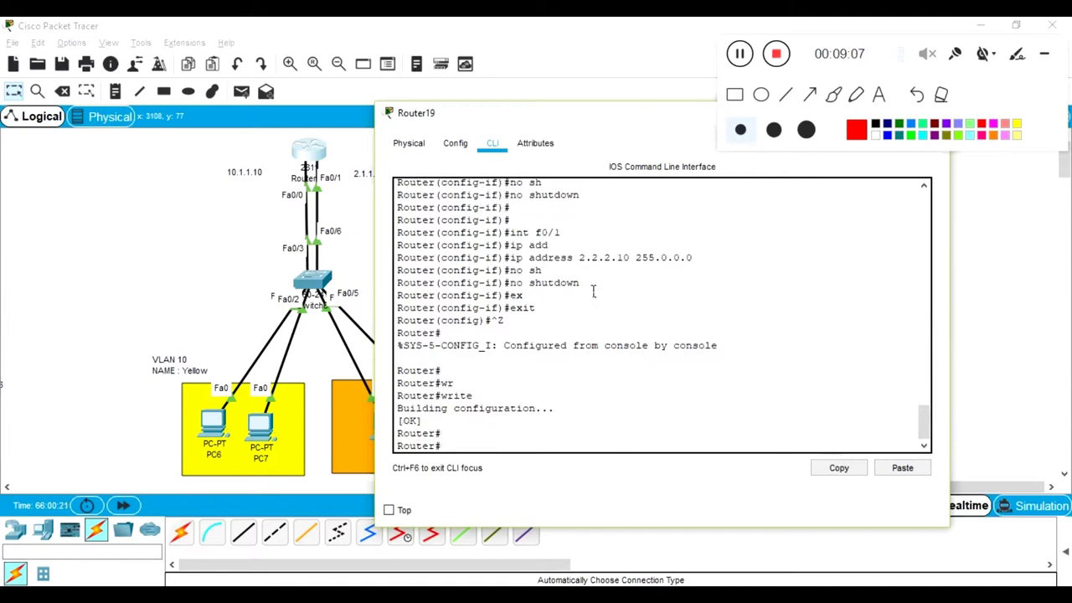
Power off the router, install an NM-4E module in its network module slot and power it back on.
{"action": "left_click", "coordinate": [408, 143]}
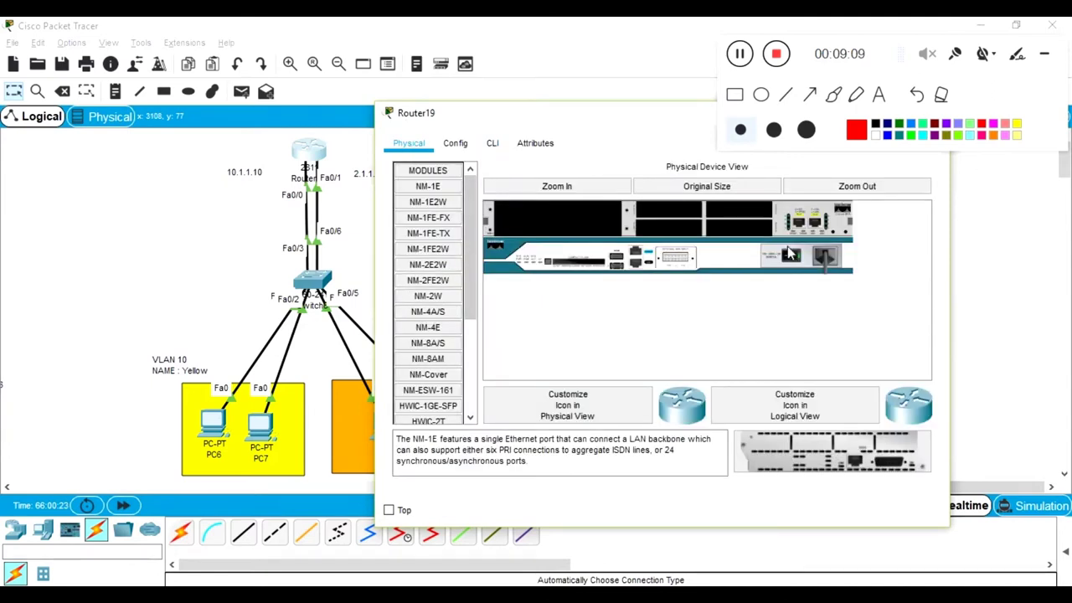
{"action": "left_click", "coordinate": [794, 264]}
{"action": "left_click_drag", "start_coordinate": [446, 327], "coordinate": [624, 244]}
{"action": "left_click", "coordinate": [783, 259]}
{"action": "left_click", "coordinate": [187, 211]}
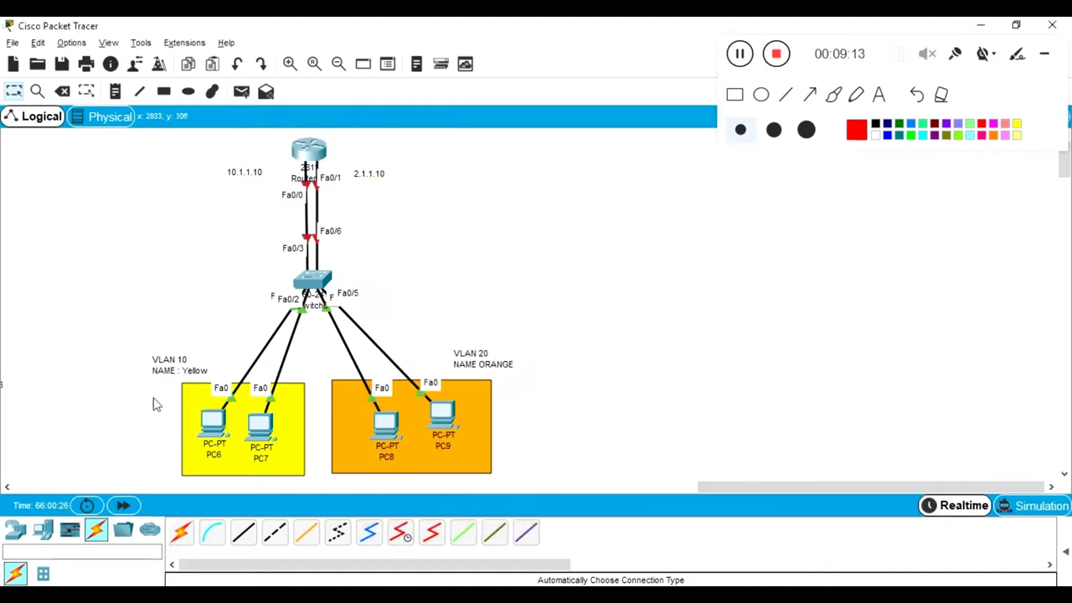
Connect the router's Eth1/0 port to the switch's Fa0/7 port and shift the router slightly on the workspace.
{"action": "left_click", "coordinate": [181, 532]}
{"action": "left_click", "coordinate": [309, 151]}
{"action": "left_click", "coordinate": [313, 281]}
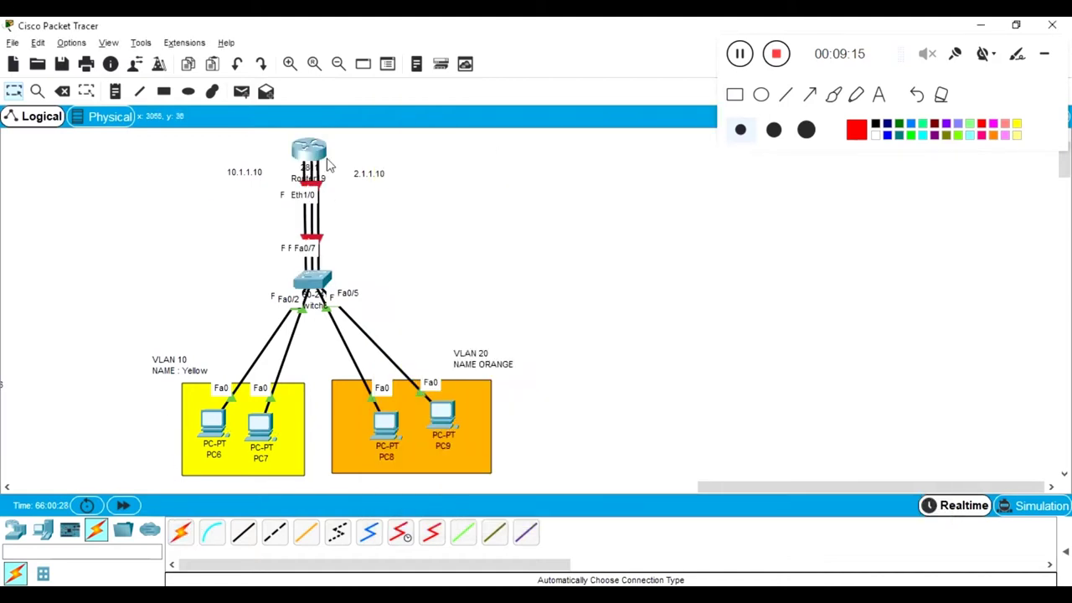
{"action": "mouse_move", "coordinate": [305, 157]}
{"action": "left_mouse_down"}
{"action": "mouse_move", "coordinate": [367, 159]}
{"action": "mouse_move", "coordinate": [317, 157]}
{"action": "left_mouse_up"}
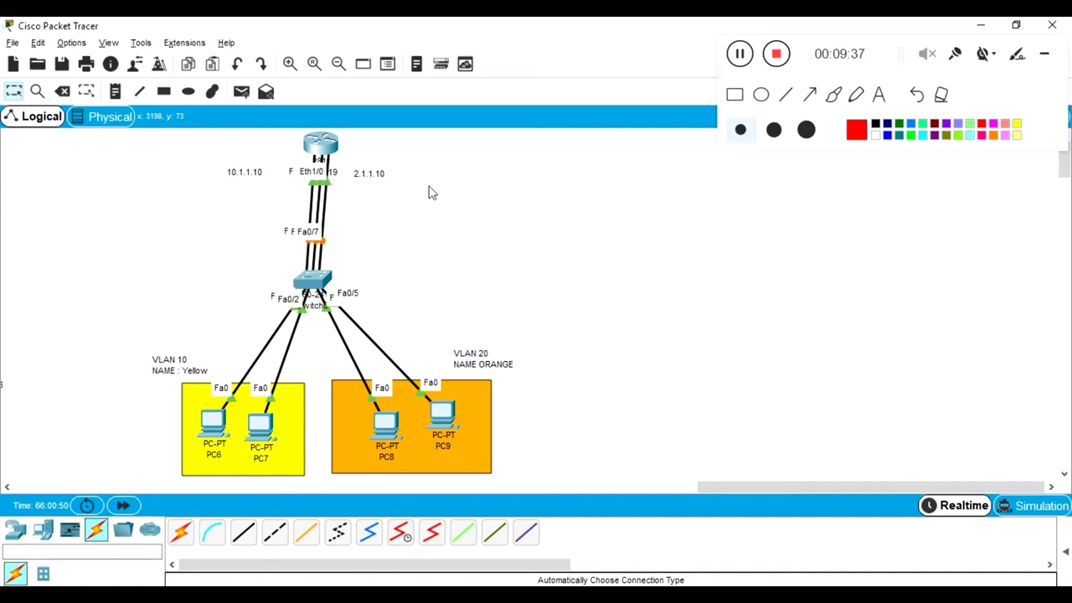
{"action": "left_click", "coordinate": [777, 56]}
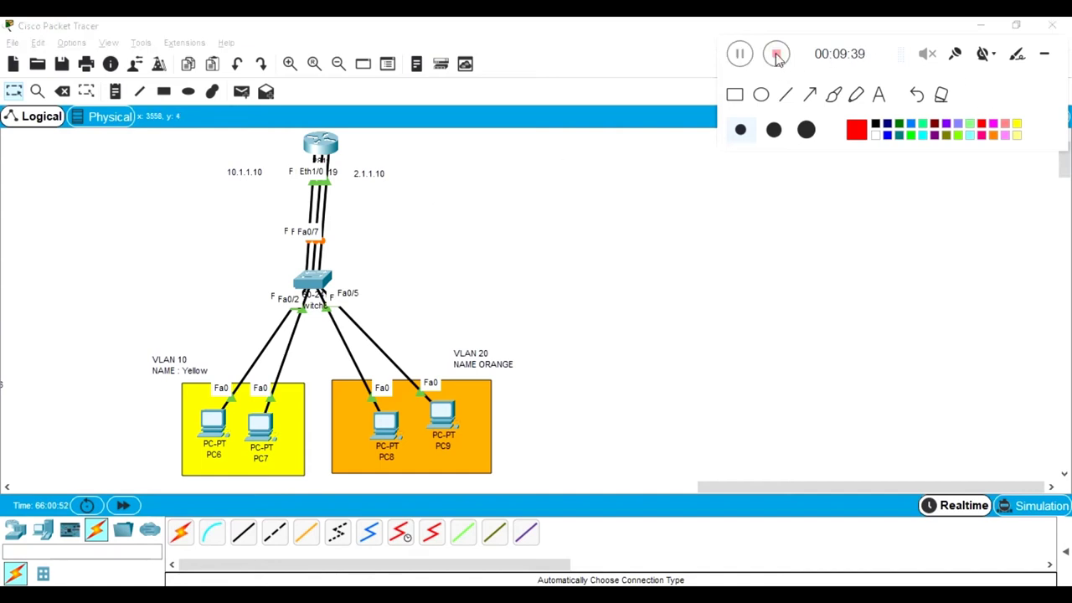